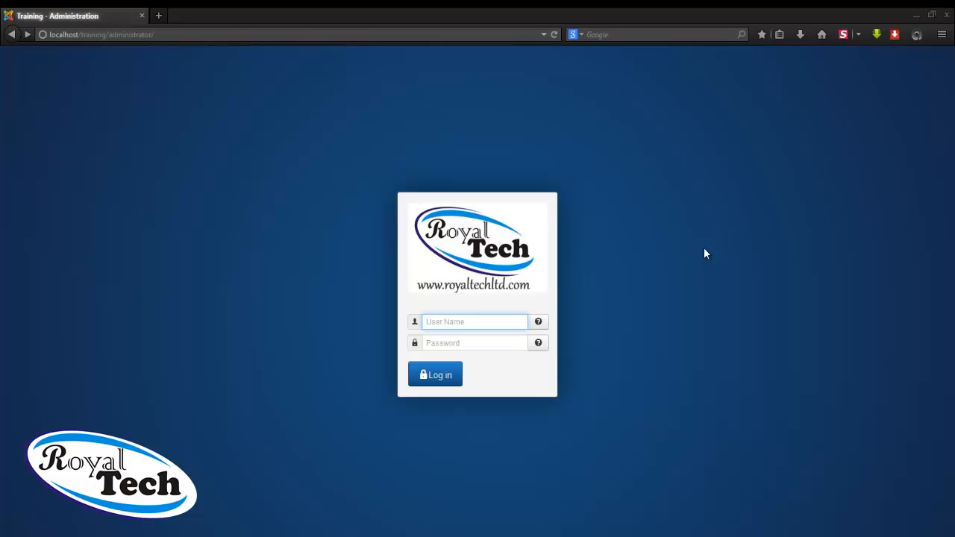
# Log in to the Joomla administrator as Admin with the admin password and dismiss Firefox's password prompt
pyautogui.click(484, 322)
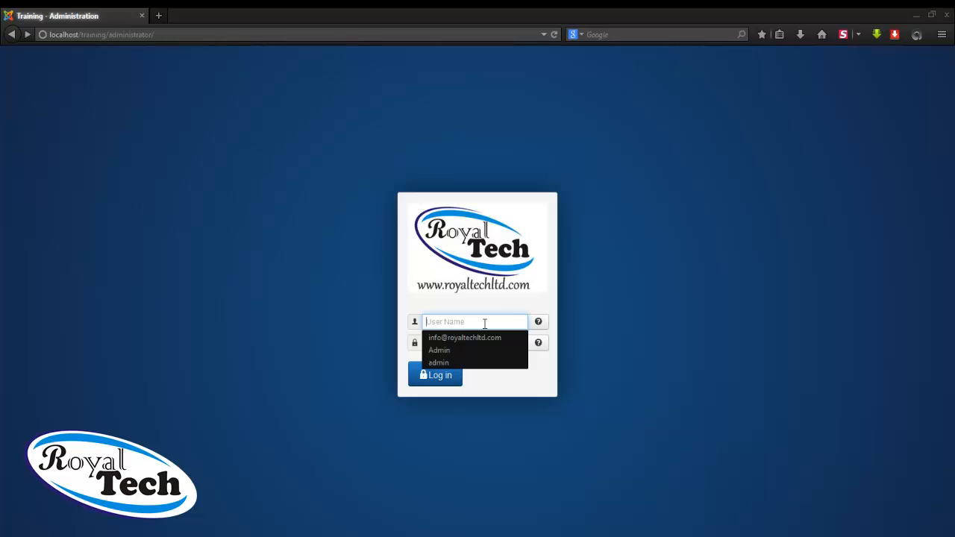
pyautogui.write('Admin')
pyautogui.press('Tab')
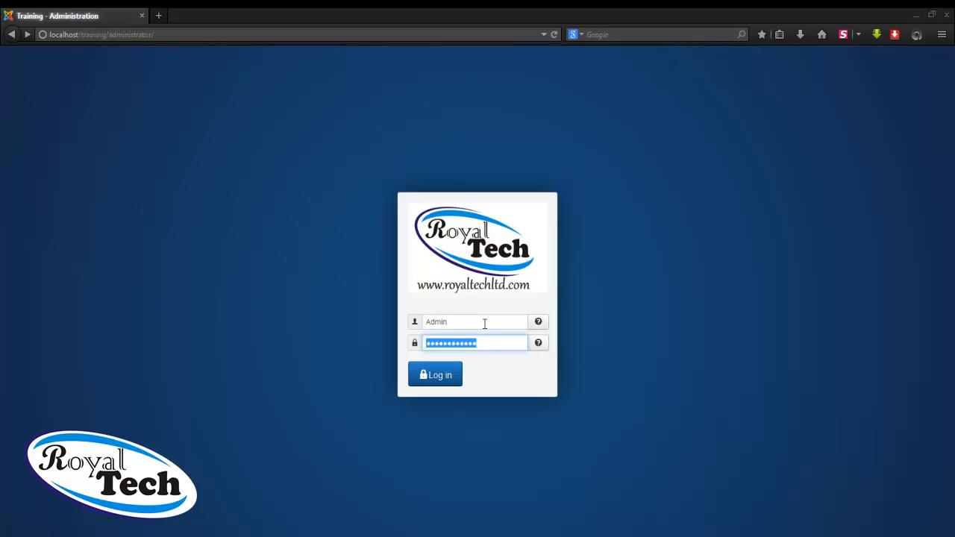
pyautogui.write('•••••')
pyautogui.press('Return')
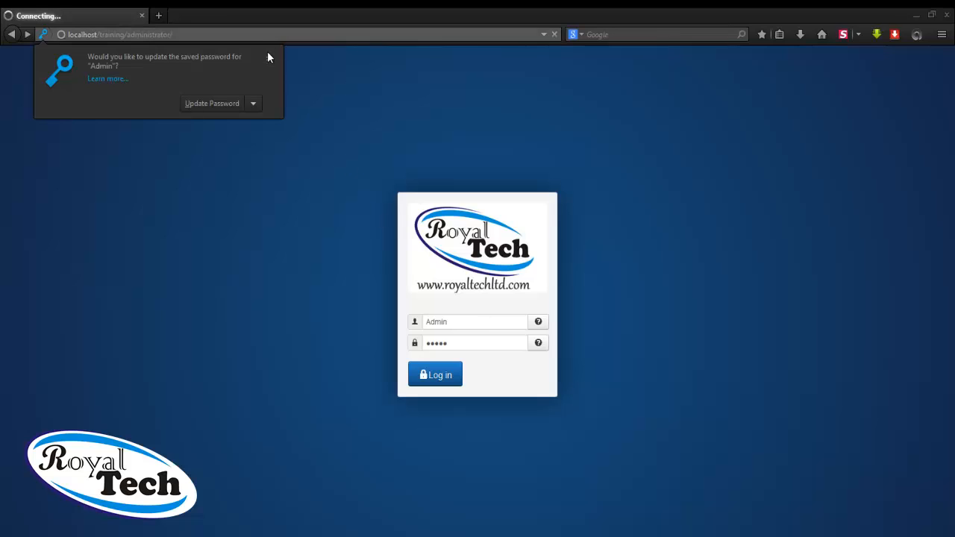
pyautogui.click(270, 57)
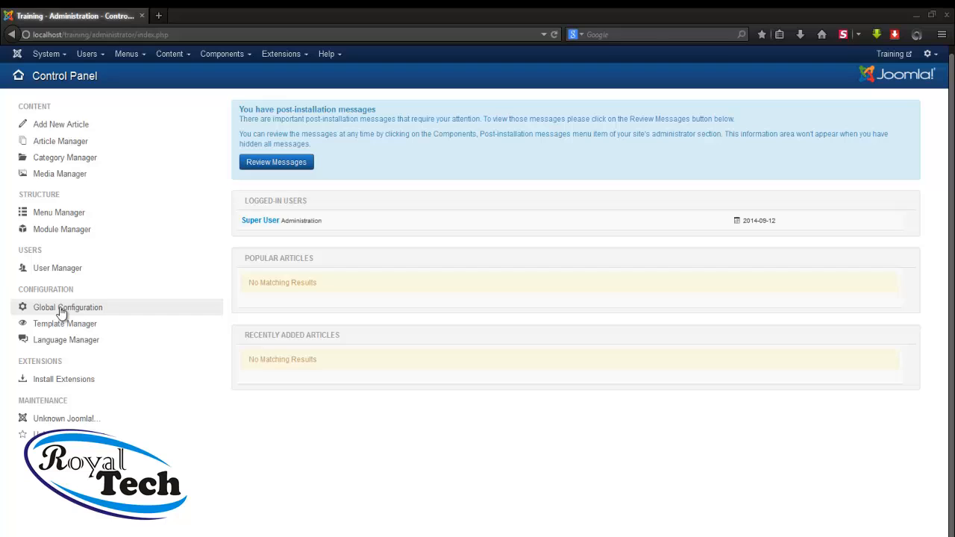
# In Global Configuration, change the Site Name from 'Training' to 'Website Training'
pyautogui.click(48, 58)
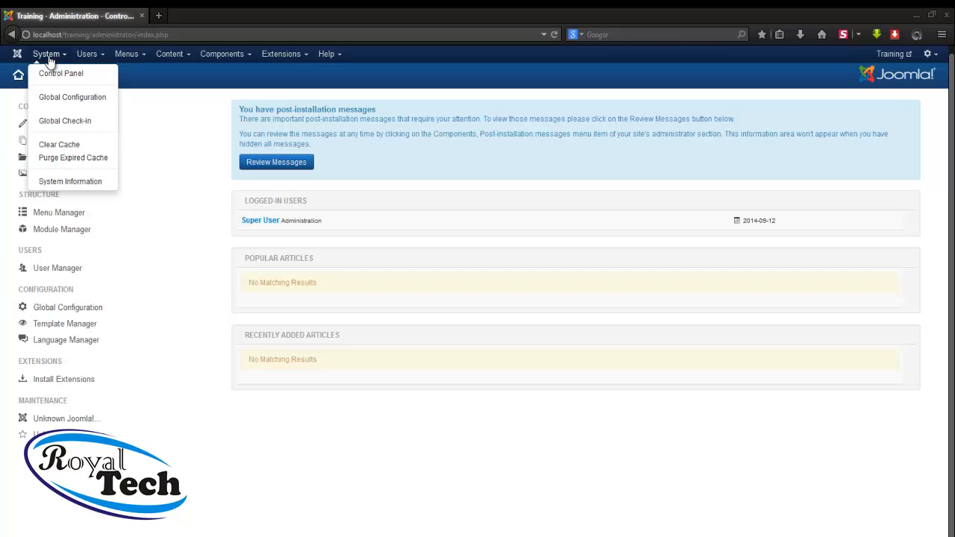
pyautogui.click(71, 98)
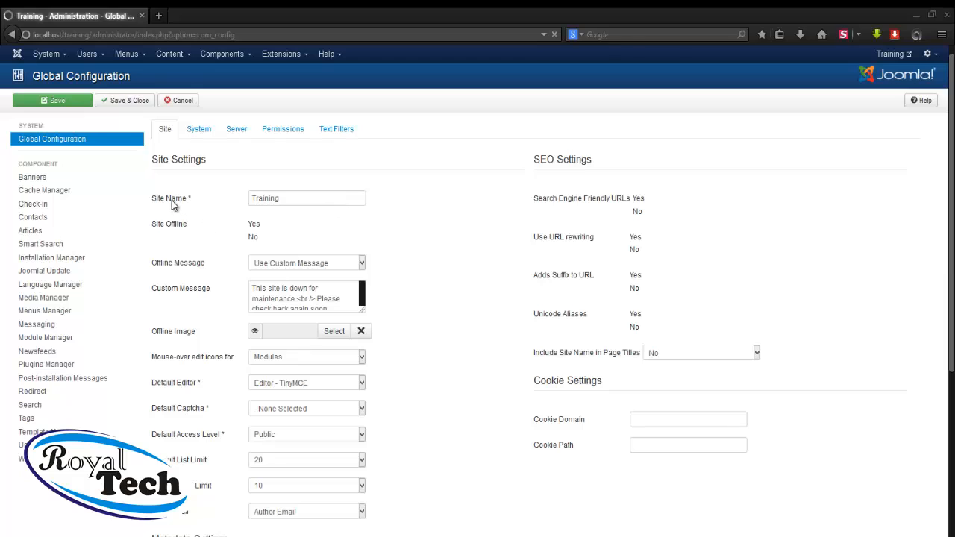
pyautogui.click(296, 198)
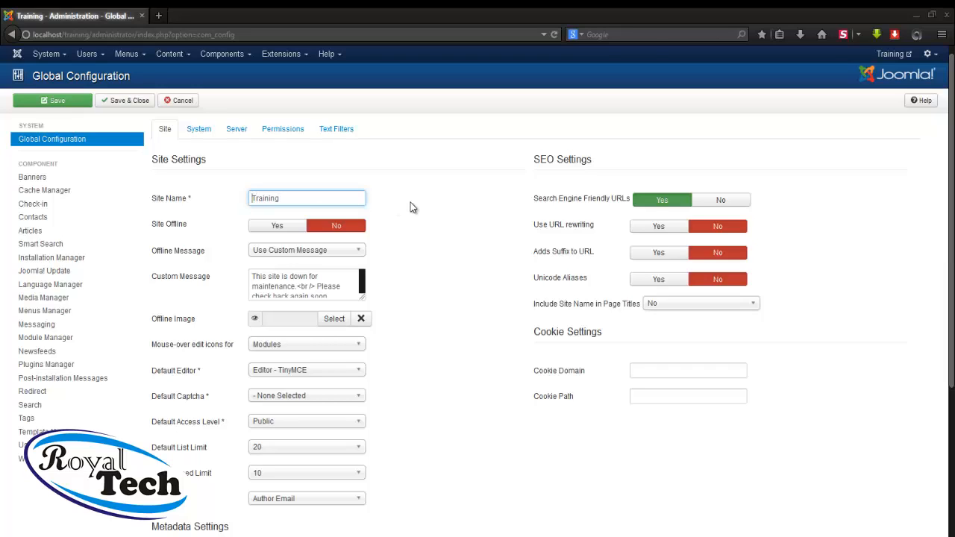
pyautogui.press('Home')
pyautogui.write('Website')
# Set the Site Meta Description to 'This is a website training Tutorial', correcting the 'Turorial' typo
pyautogui.scroll(-1, 466, 258)
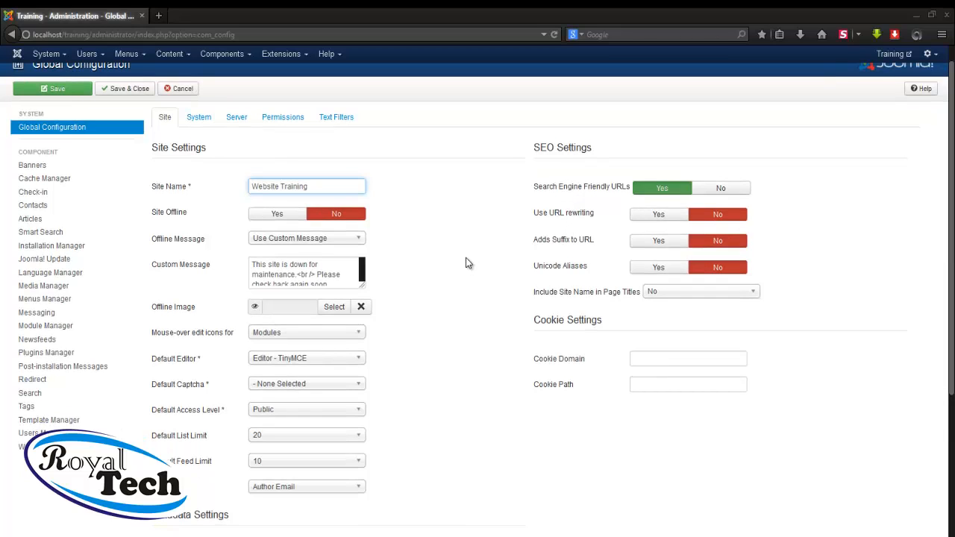
pyautogui.scroll(-5, 465, 258)
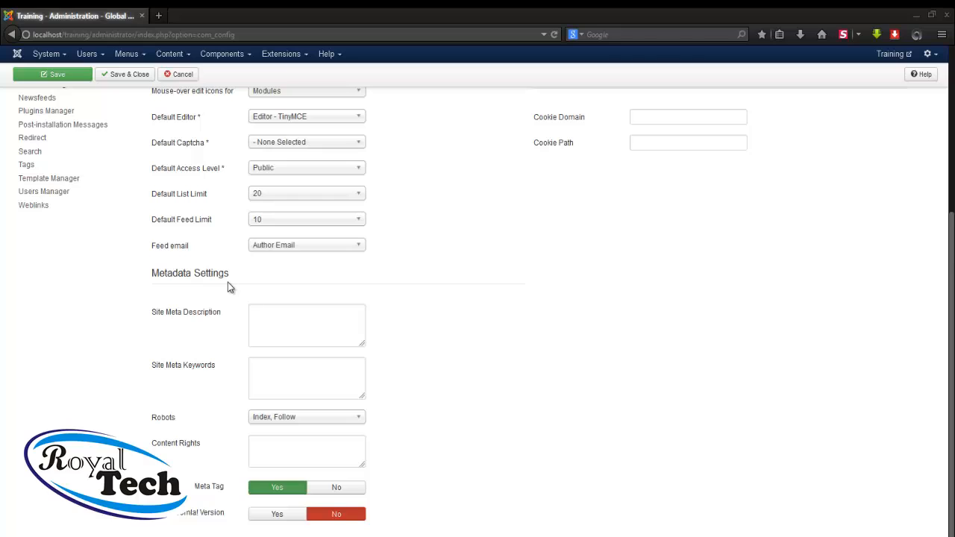
pyautogui.click(283, 331)
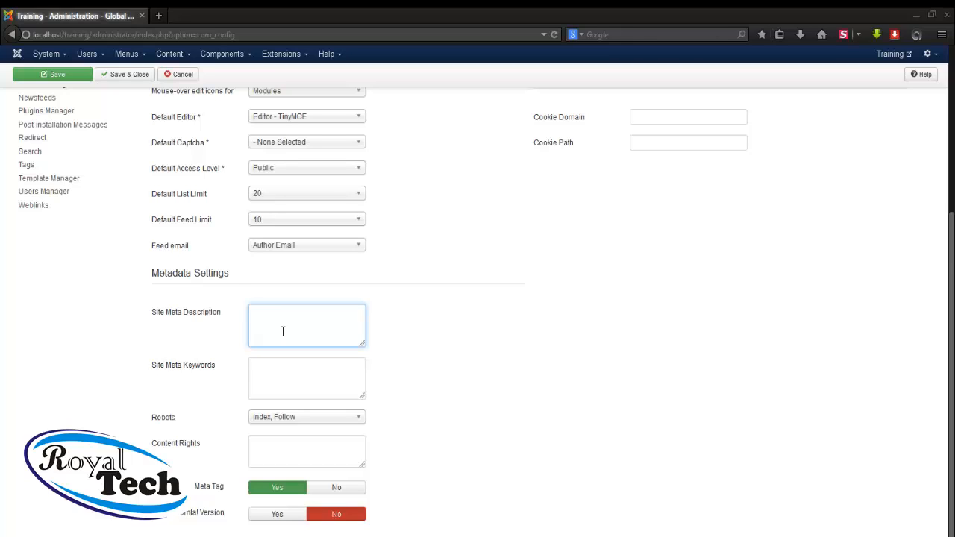
pyautogui.write('This is a website training Turorial')
pyautogui.click(347, 312)
pyautogui.press('BackSpace')
pyautogui.write('t')
pyautogui.click(299, 365)
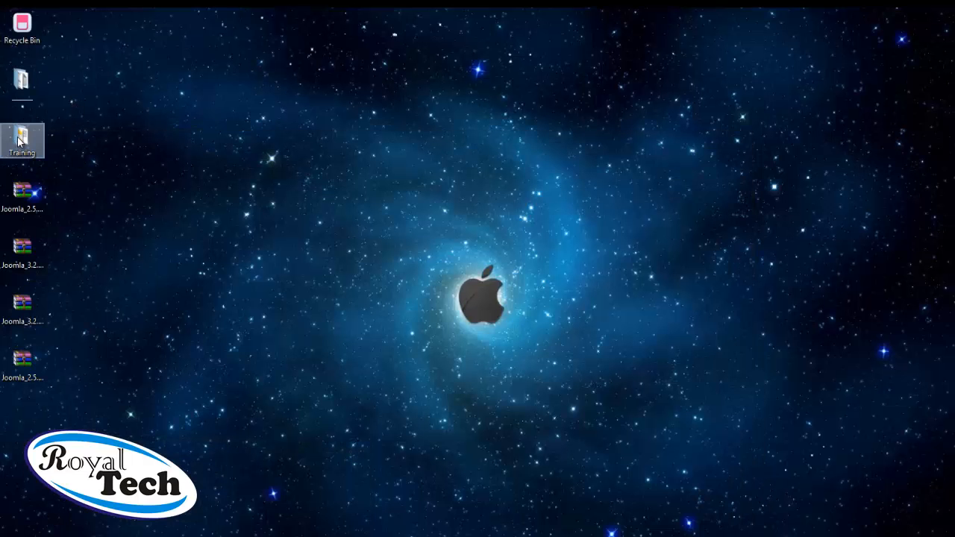
# Copy the whole keyword list from Keywords.txt in the Training folder and return to Firefox
pyautogui.doubleClick(19, 141)
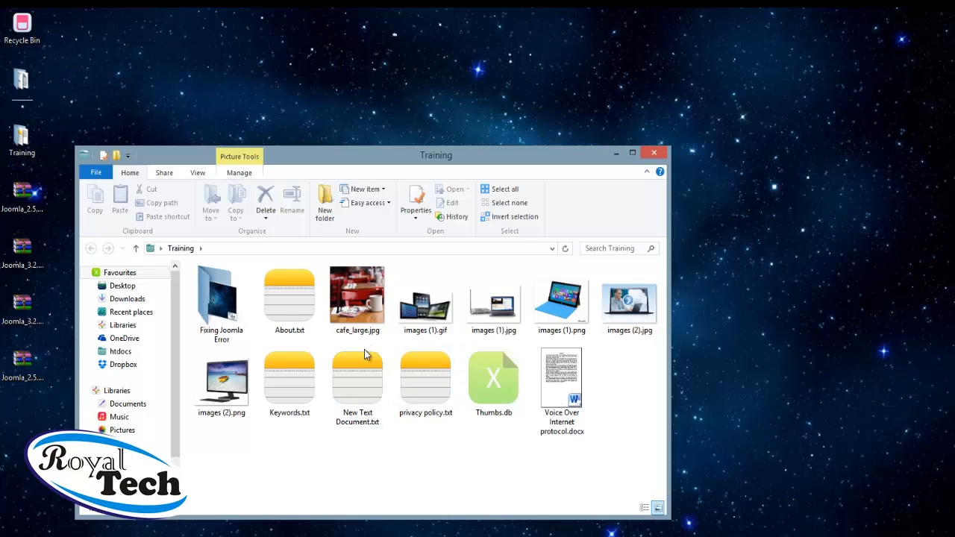
pyautogui.click(270, 393)
pyautogui.doubleClick(270, 393)
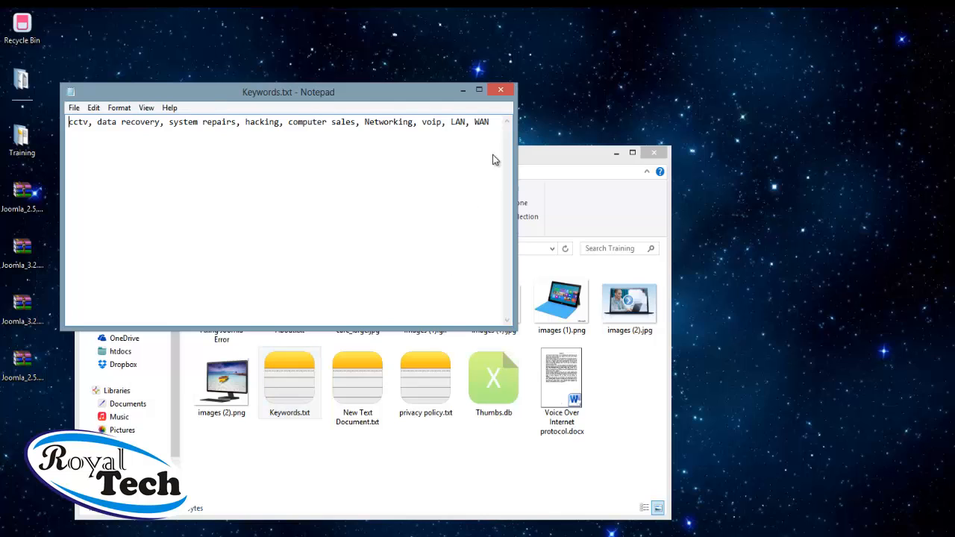
pyautogui.click(495, 122)
pyautogui.hotkey('ctrl', 'a')
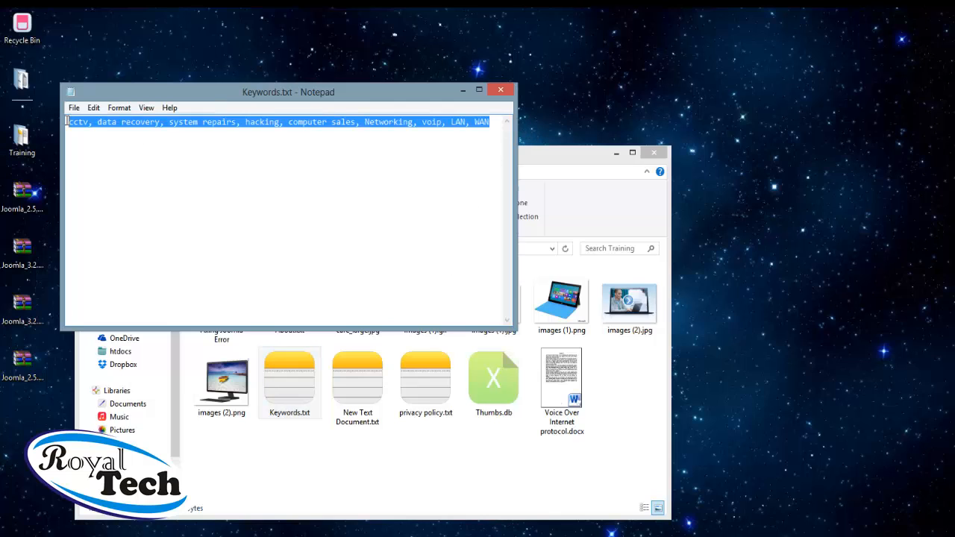
pyautogui.rightClick(140, 125)
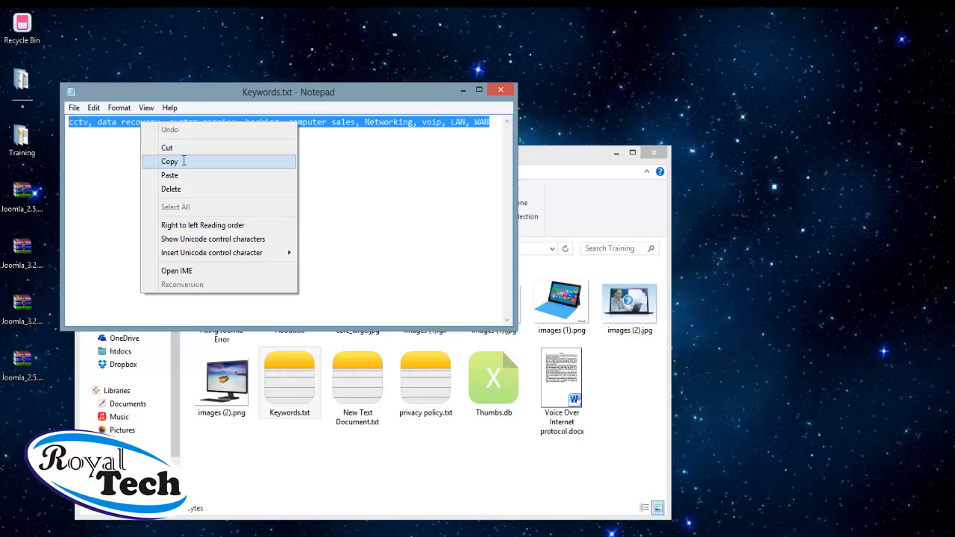
pyautogui.click(184, 159)
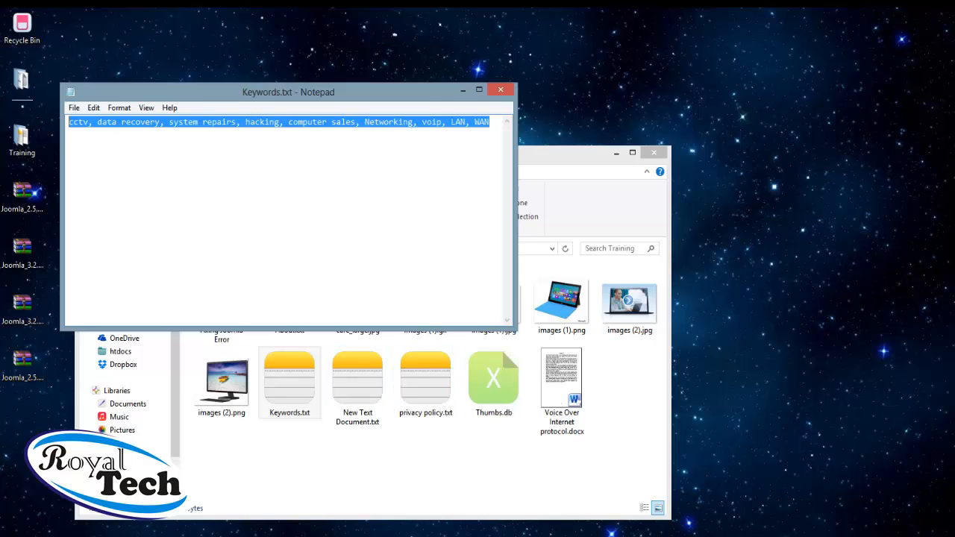
pyautogui.click(139, 534)
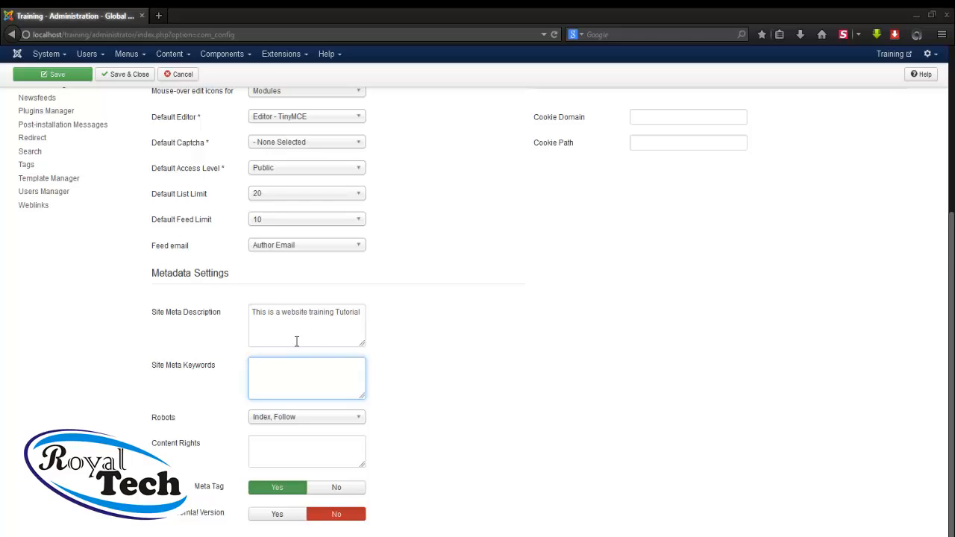
# Paste the keyword list into Site Meta Keywords, then Save & Close the Global Configuration
pyautogui.rightClick(286, 378)
pyautogui.click(331, 431)
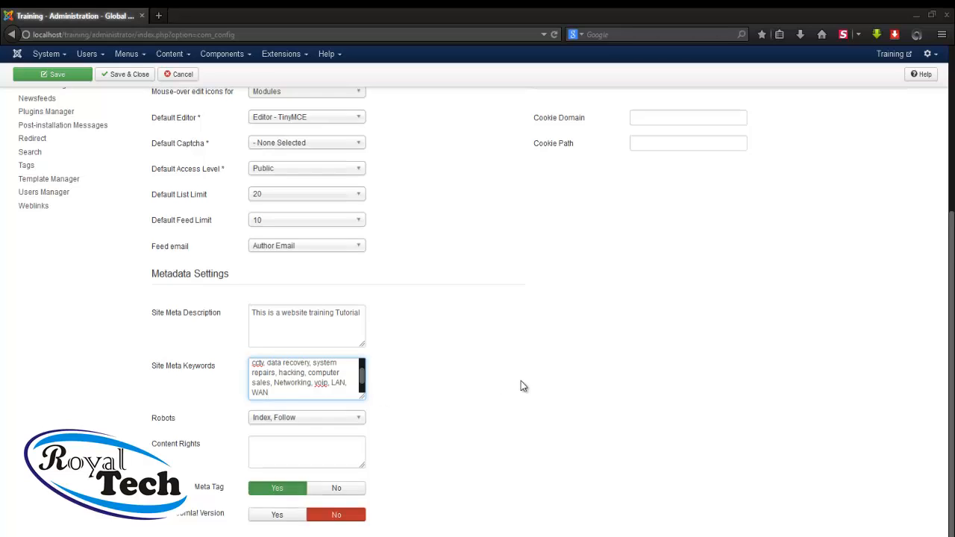
pyautogui.scroll(3, 521, 385)
pyautogui.scroll(3, 521, 386)
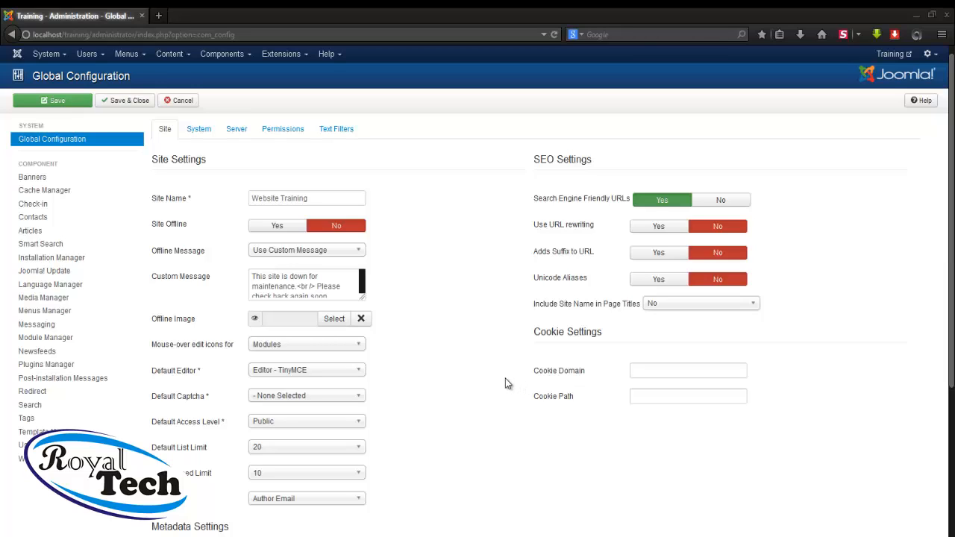
pyautogui.click(133, 111)
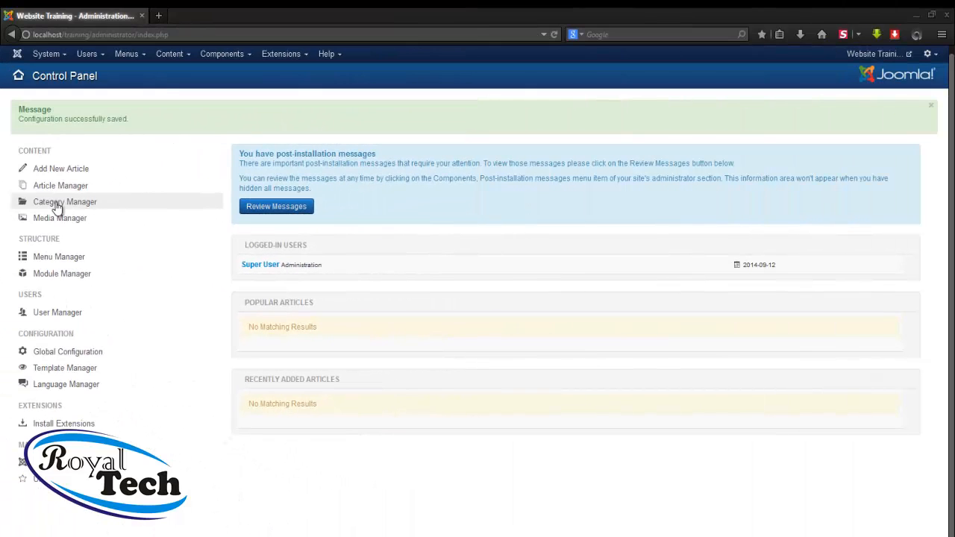
# Go to Content > Category Manager and start a new article category
pyautogui.click(179, 58)
pyautogui.moveTo(191, 90)
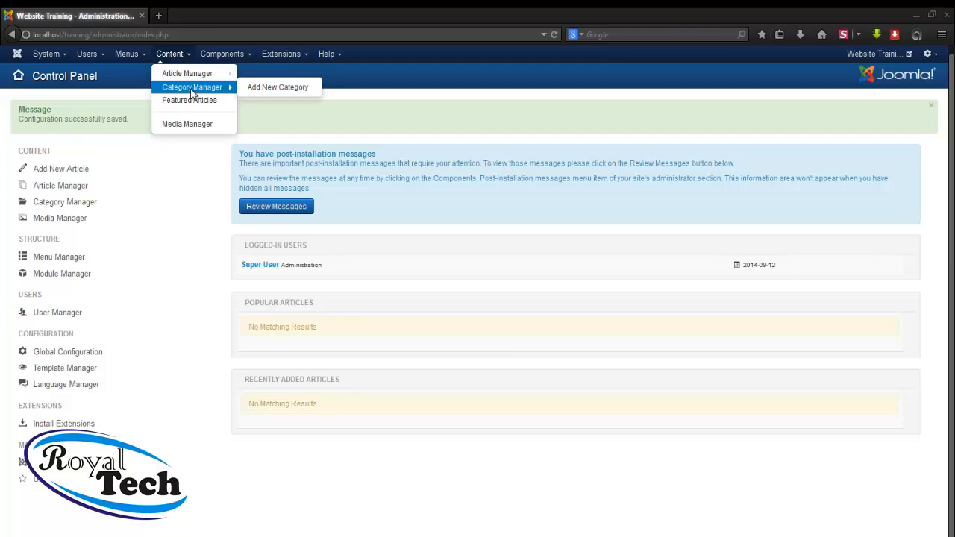
pyautogui.click(191, 90)
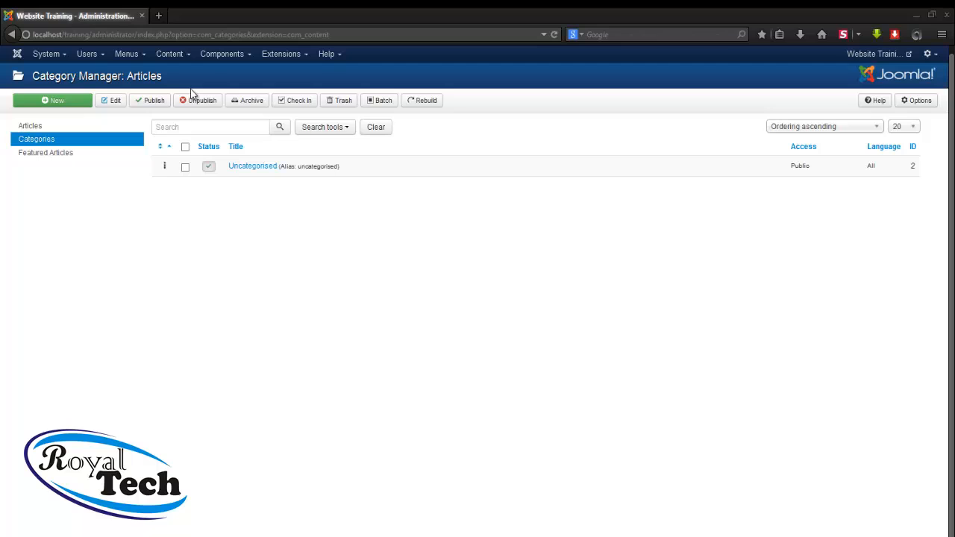
pyautogui.click(64, 103)
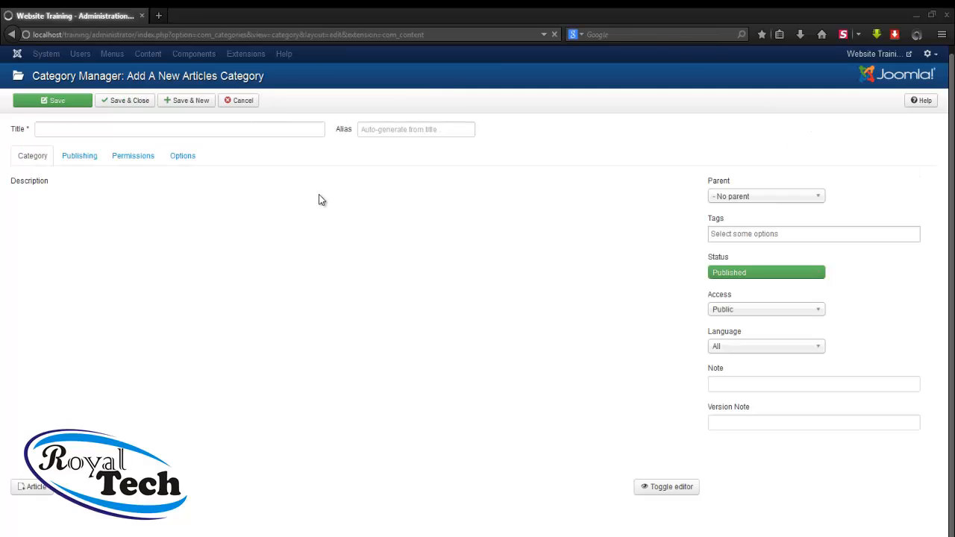
# Title the new category 'Products', fixing the 'Produts' misspelling
pyautogui.click(249, 130)
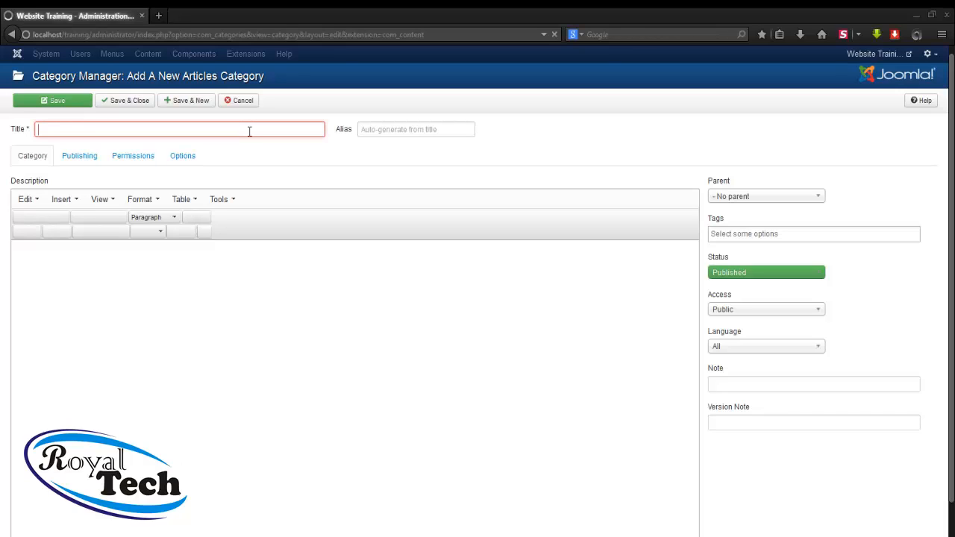
pyautogui.write('P')
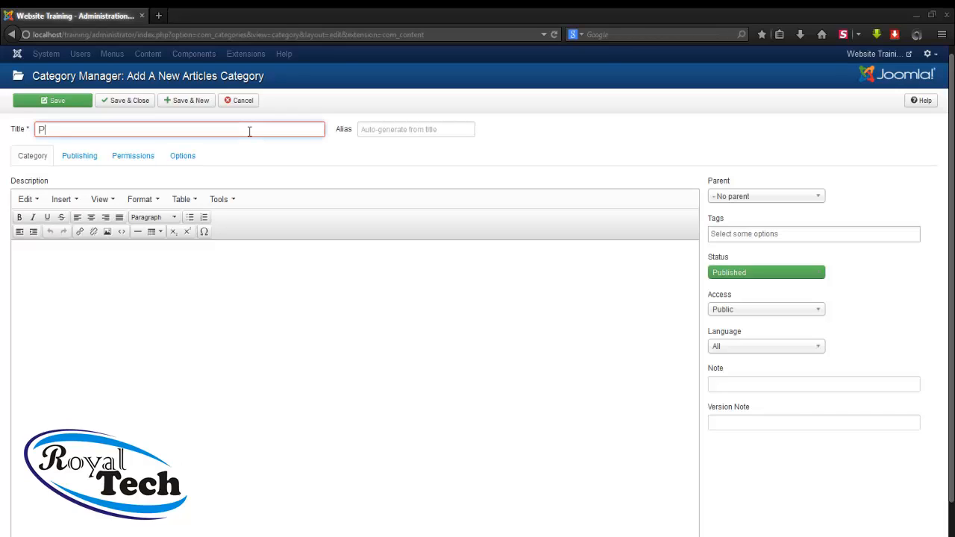
pyautogui.write('roduts')
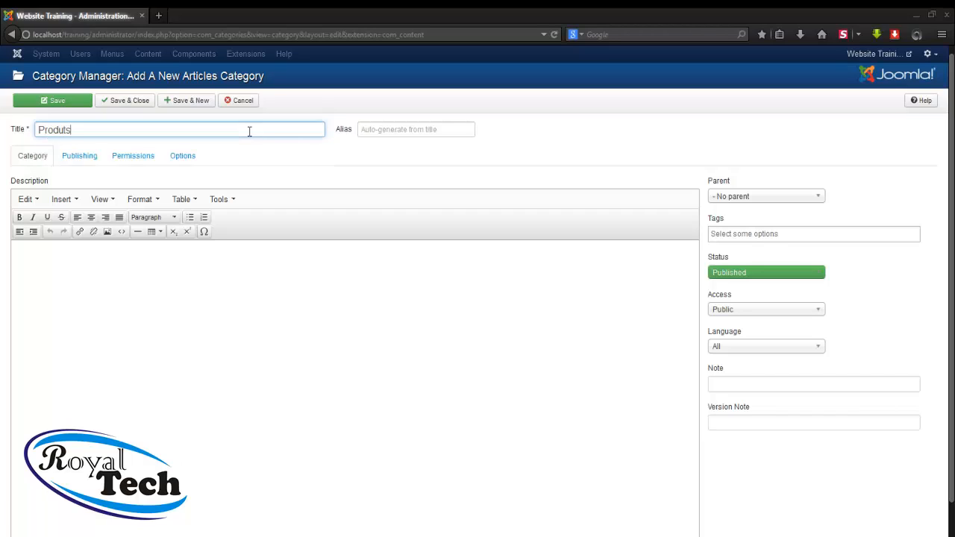
pyautogui.doubleClick(64, 129)
pyautogui.click(62, 129)
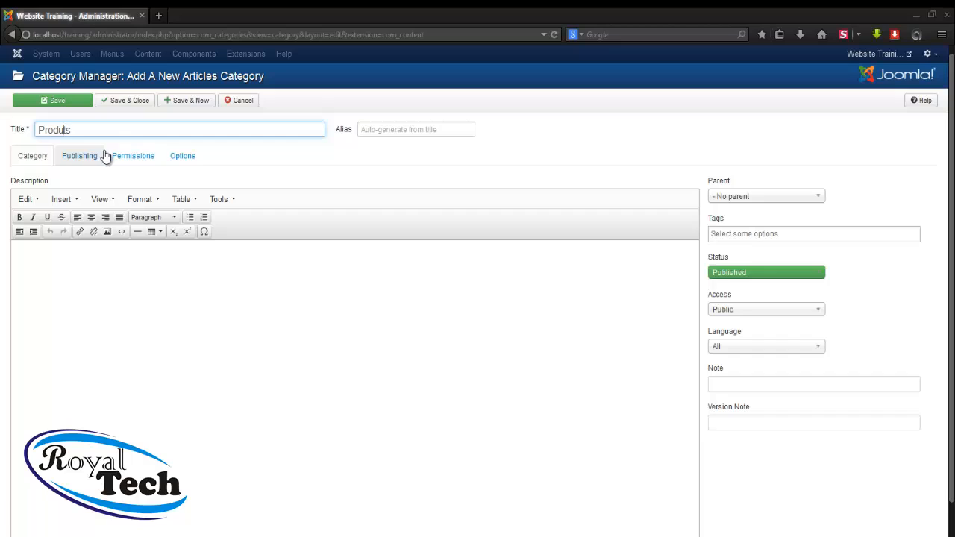
pyautogui.write('c')
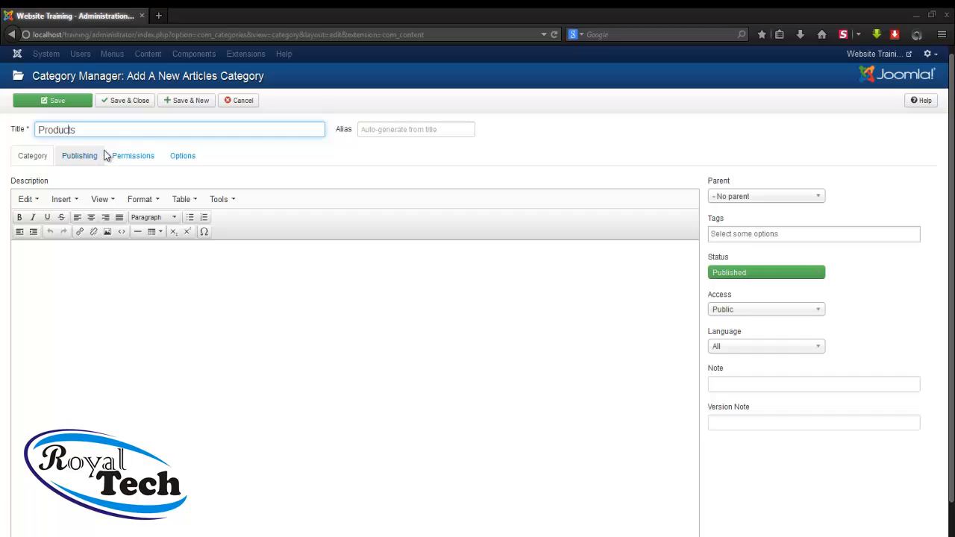
pyautogui.click(408, 163)
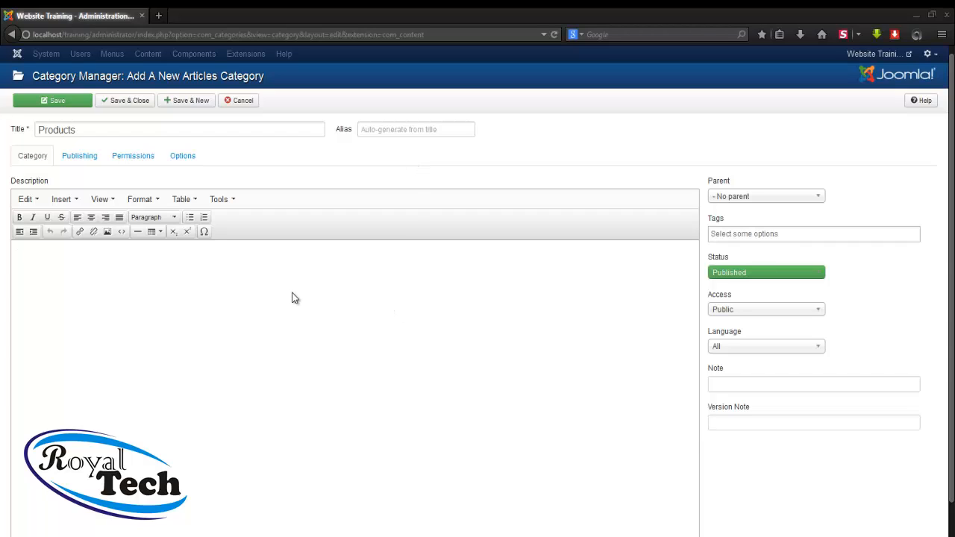
# Add a short products description, Save & New, and title the next category 'Services'
pyautogui.write('This is for all my Prod')
pyautogui.press('BackSpace')
pyautogui.write('uct')
pyautogui.press('BackSpace')
pyautogui.write('ts')
pyautogui.click(189, 108)
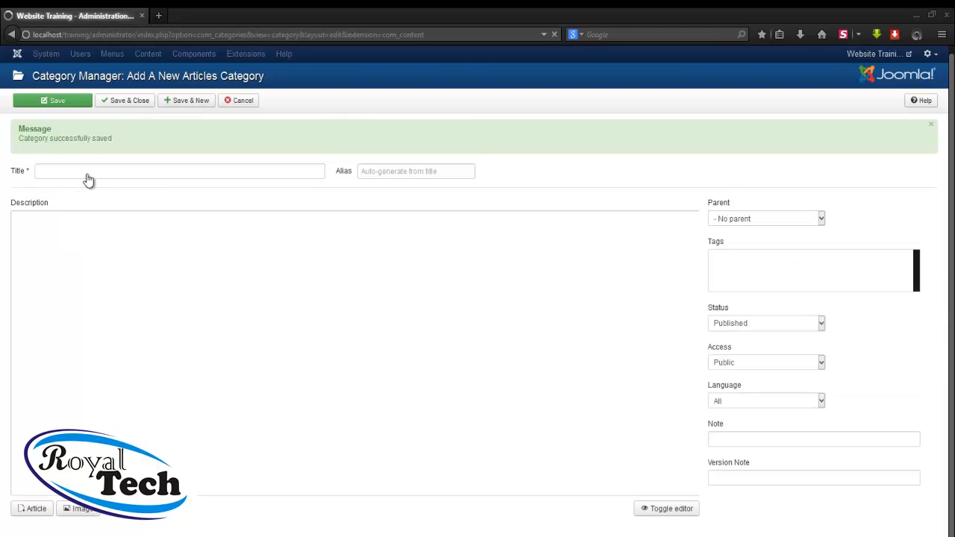
pyautogui.click(93, 171)
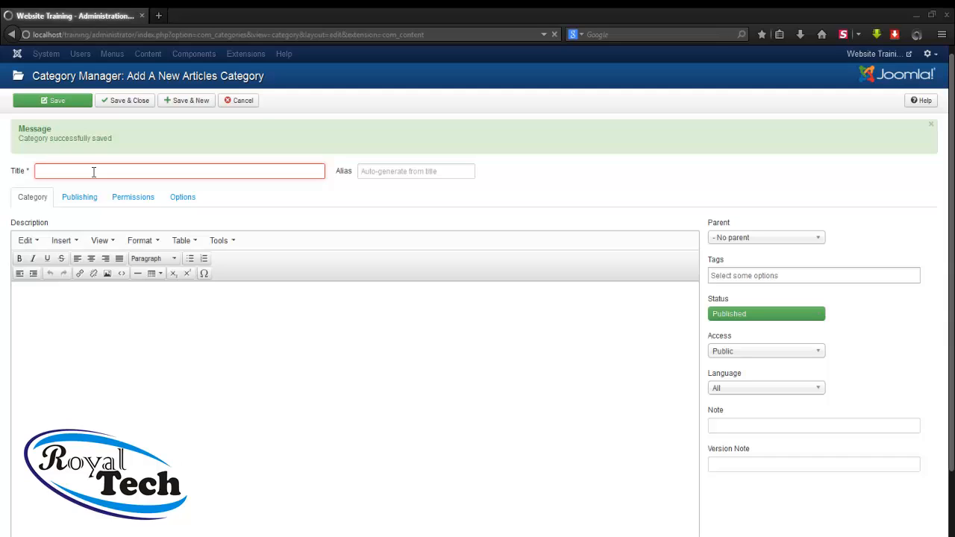
pyautogui.write('Services')
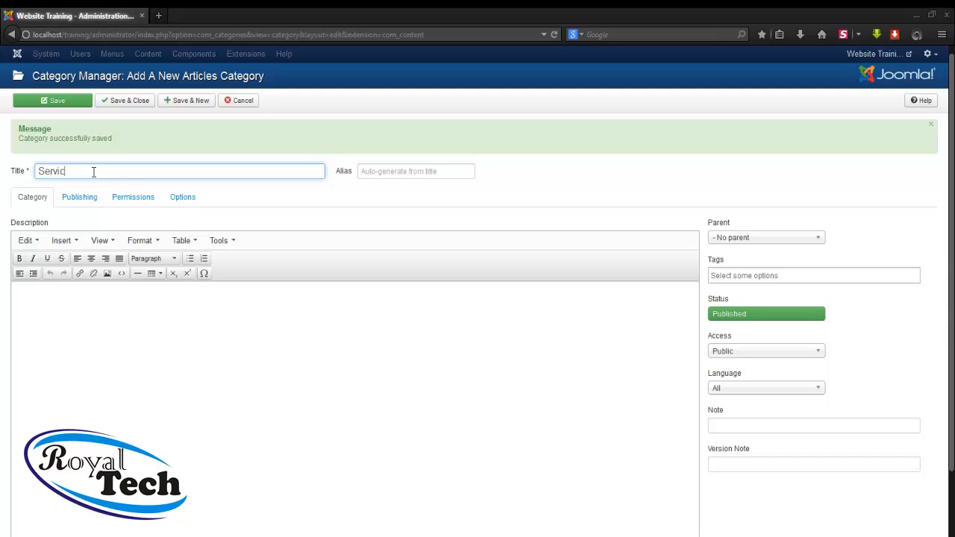
# Save the 'Services' category with Save & New
pyautogui.click(182, 106)
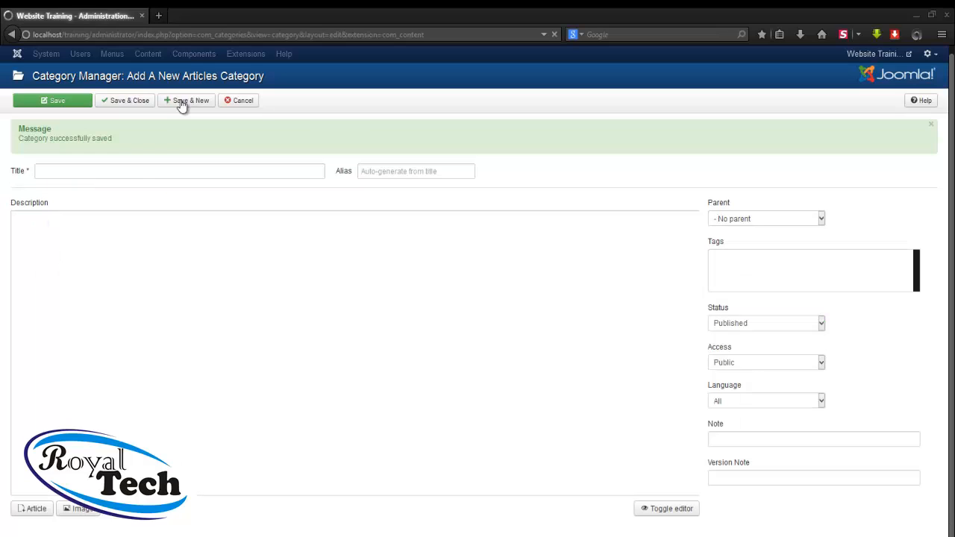
# Create an 'Abouts' category and Save & Close back to the Category Manager
pyautogui.click(120, 171)
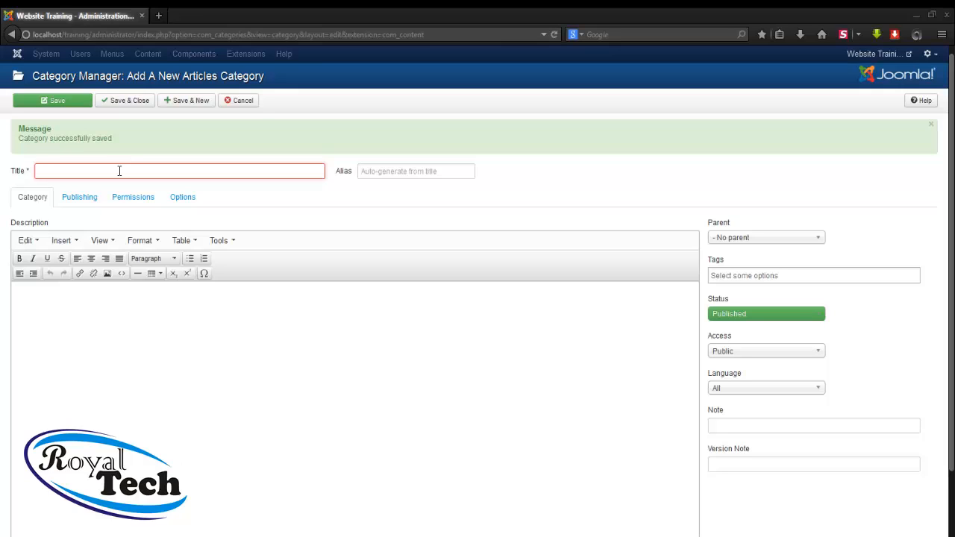
pyautogui.write('Abouts')
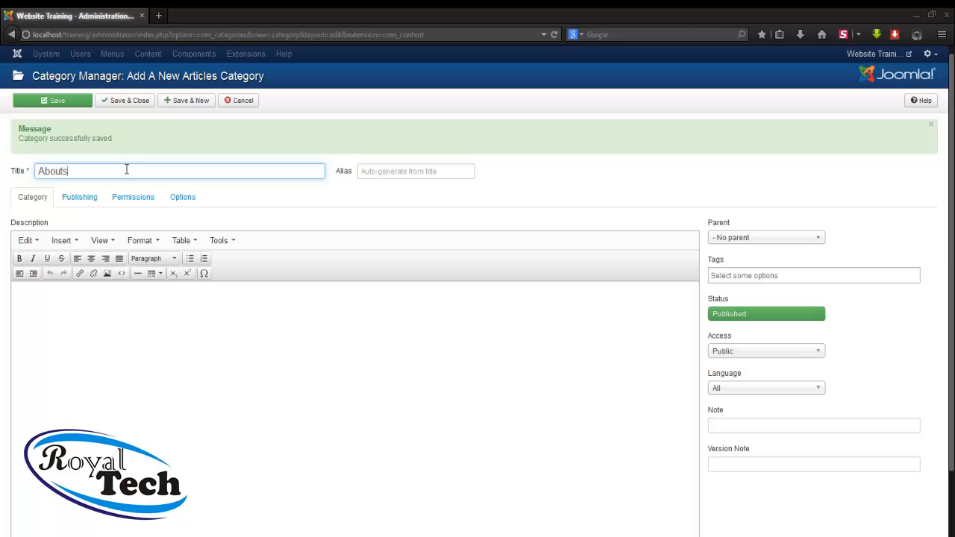
pyautogui.click(132, 105)
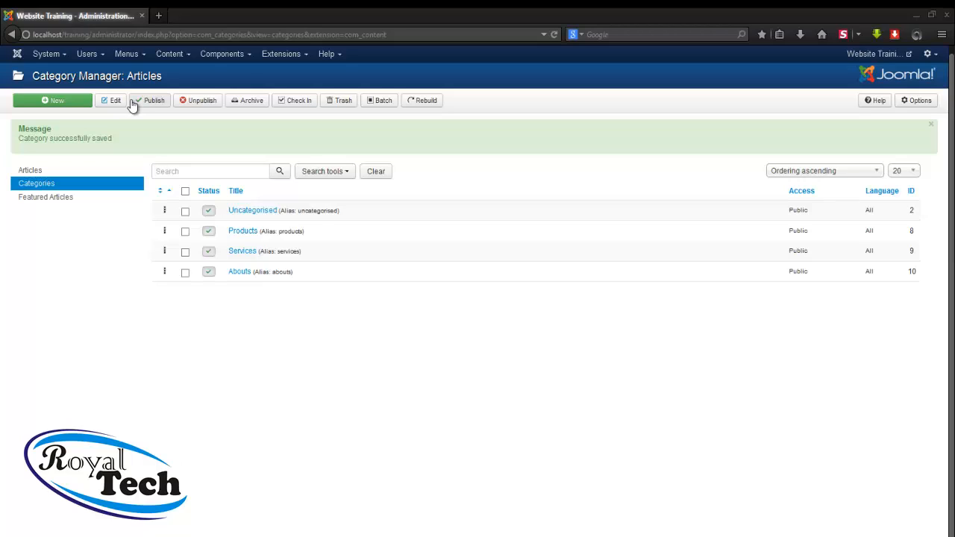
# Start a new article via Content > Article Manager > Add New Article, then close Keywords.txt
pyautogui.click(170, 58)
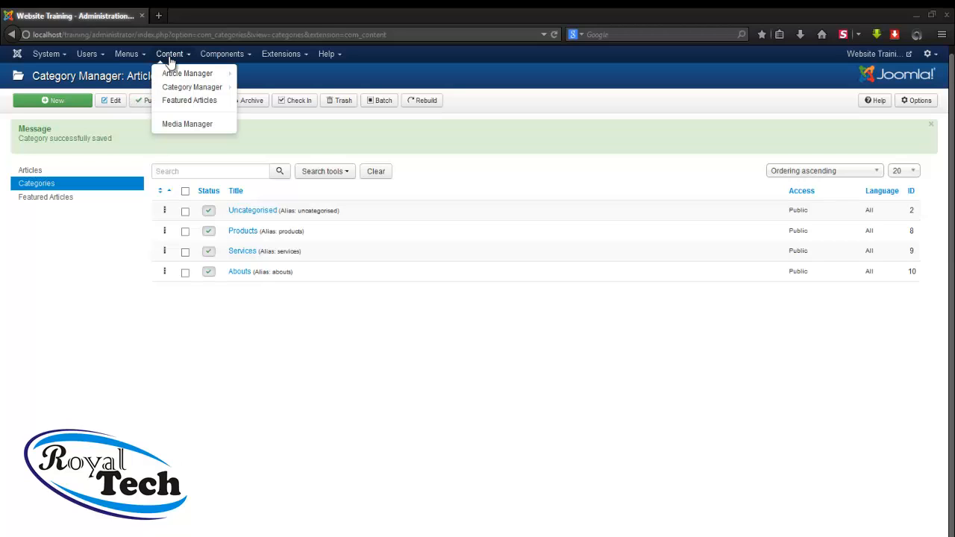
pyautogui.moveTo(170, 76)
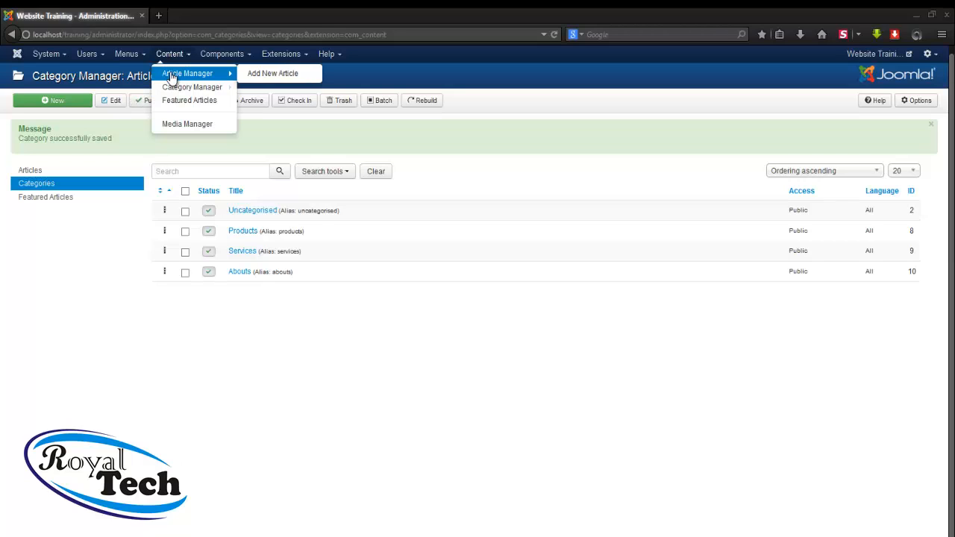
pyautogui.click(272, 74)
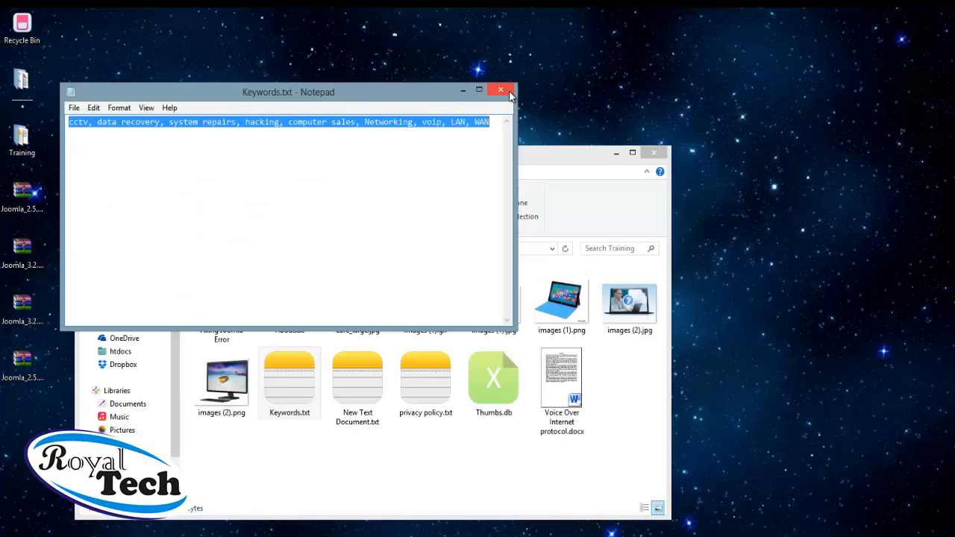
pyautogui.click(500, 90)
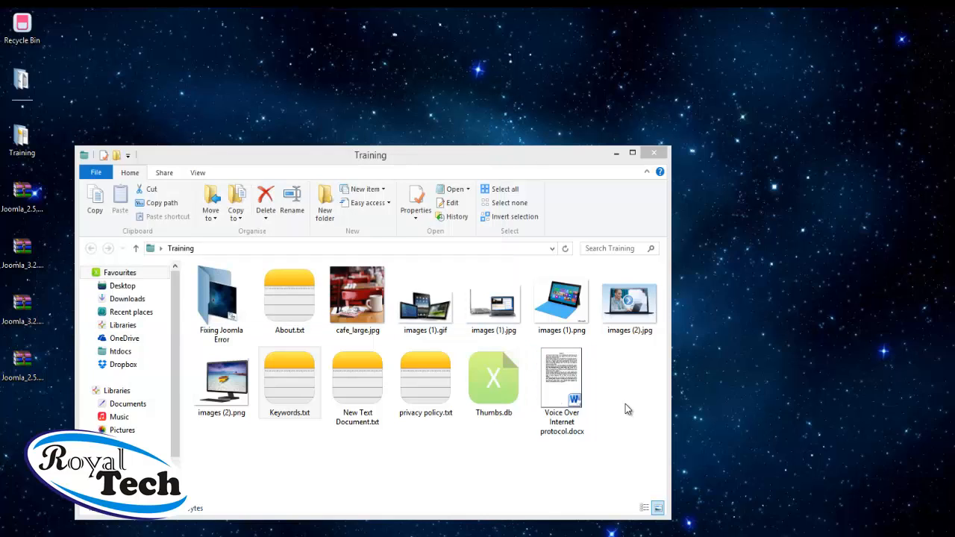
# Open Voice Over Internet protocol.docx from the Training folder in Word
pyautogui.click(558, 375)
pyautogui.doubleClick(559, 375)
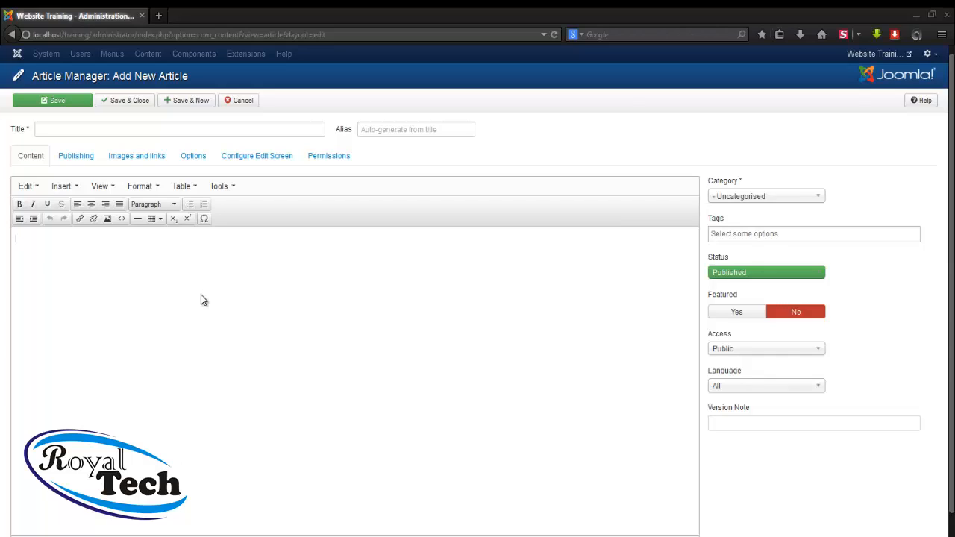
# Type 'welcome to the Homepage' in the article body and add blank lines below it
pyautogui.write('welcome to the Homepage')
pyautogui.press('Return')
pyautogui.press('Return')
pyautogui.press('Return')
pyautogui.press('Return')
# Copy the opening Abstract paragraph of the VoIP Word document, then minimise Word
pyautogui.click(216, 535)
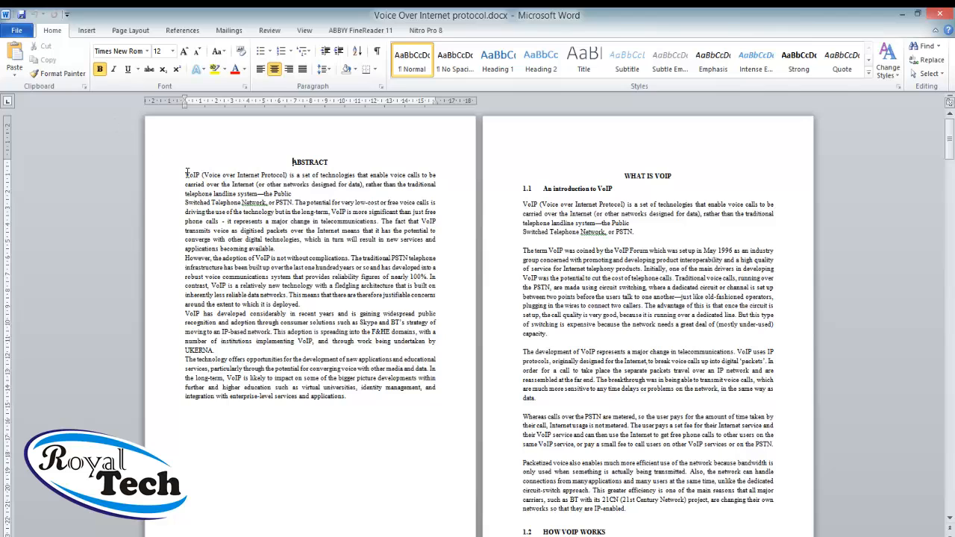
pyautogui.moveTo(185, 175); pyautogui.dragTo(192, 176)
pyautogui.moveTo(291, 230); pyautogui.dragTo(309, 252)
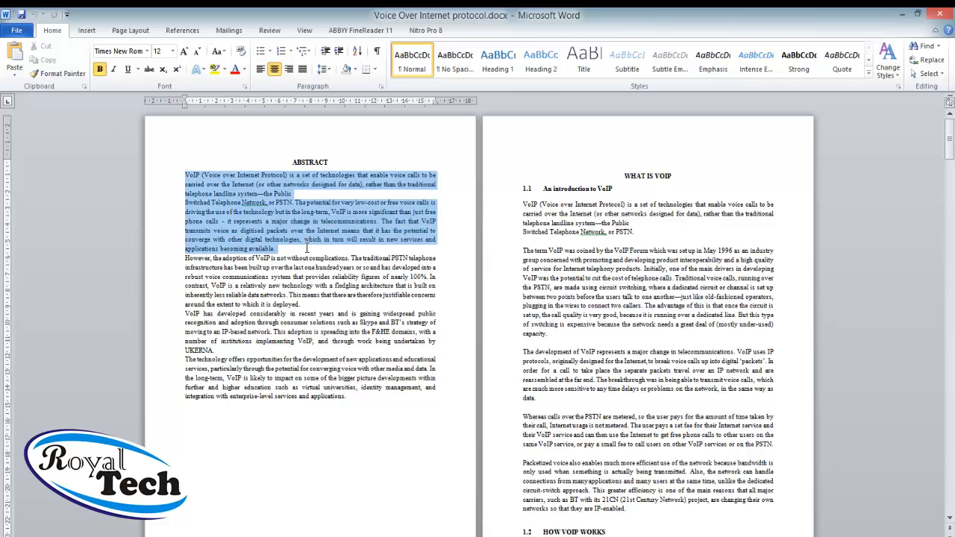
pyautogui.rightClick(273, 219)
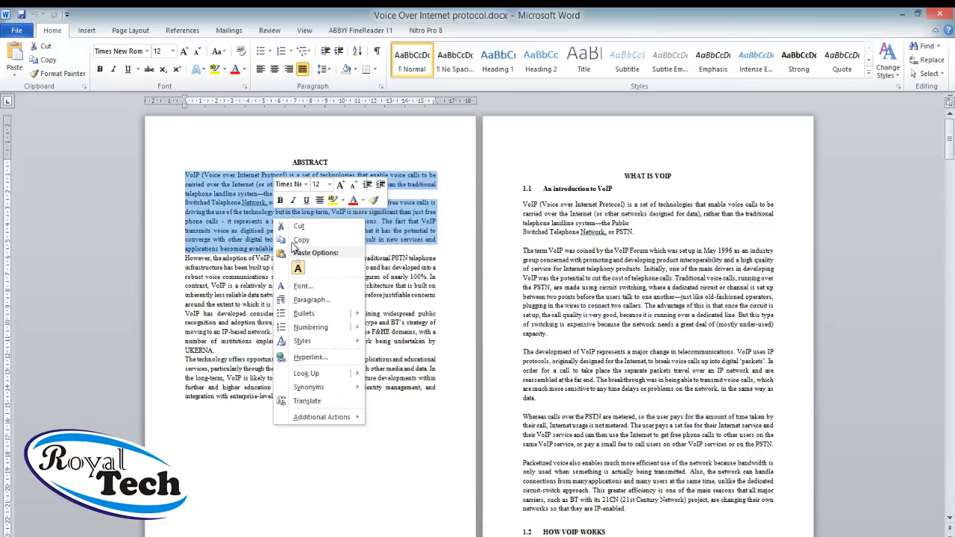
pyautogui.click(294, 239)
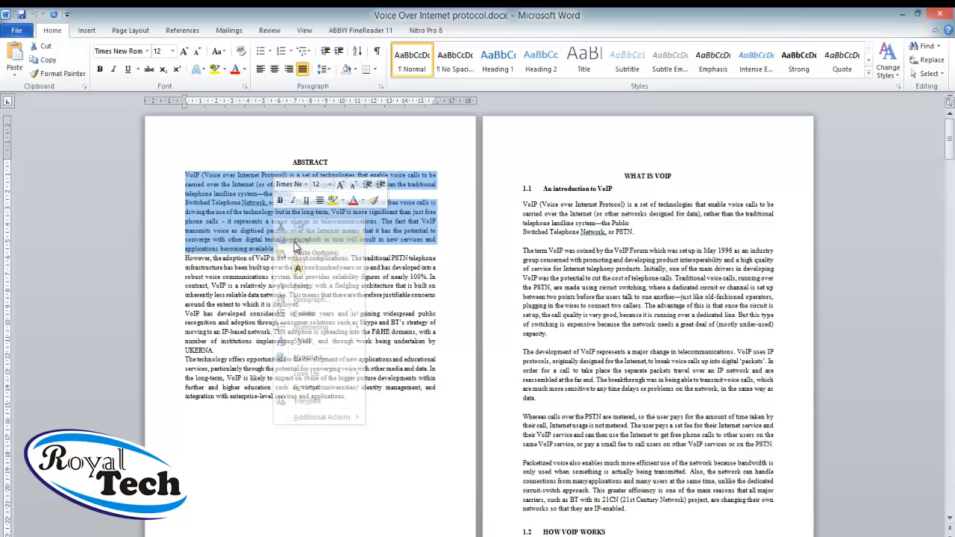
pyautogui.click(902, 15)
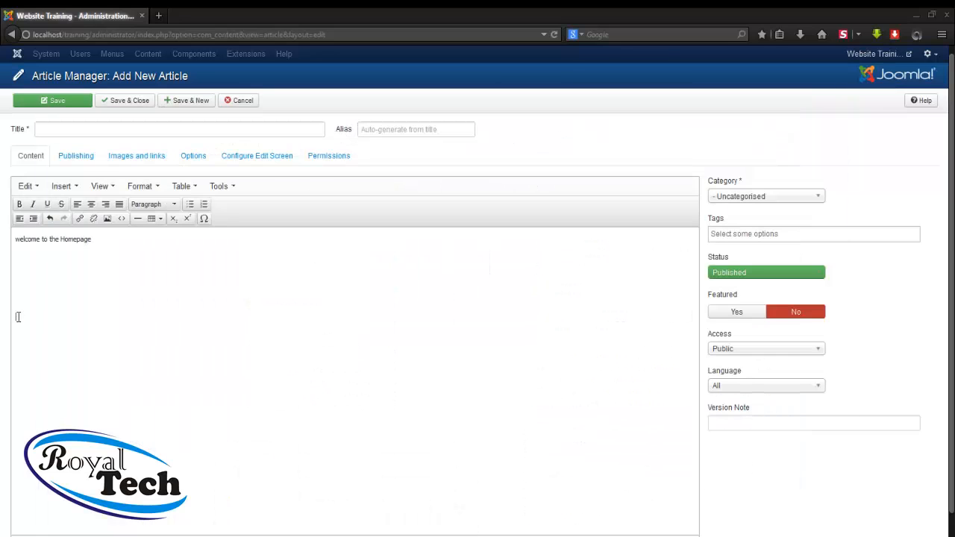
pyautogui.rightClick(17, 318)
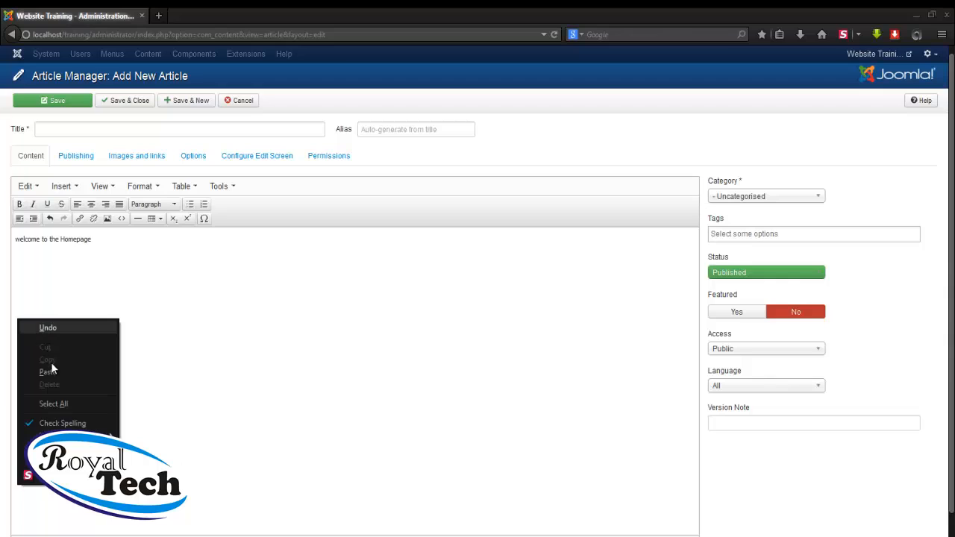
pyautogui.click(52, 373)
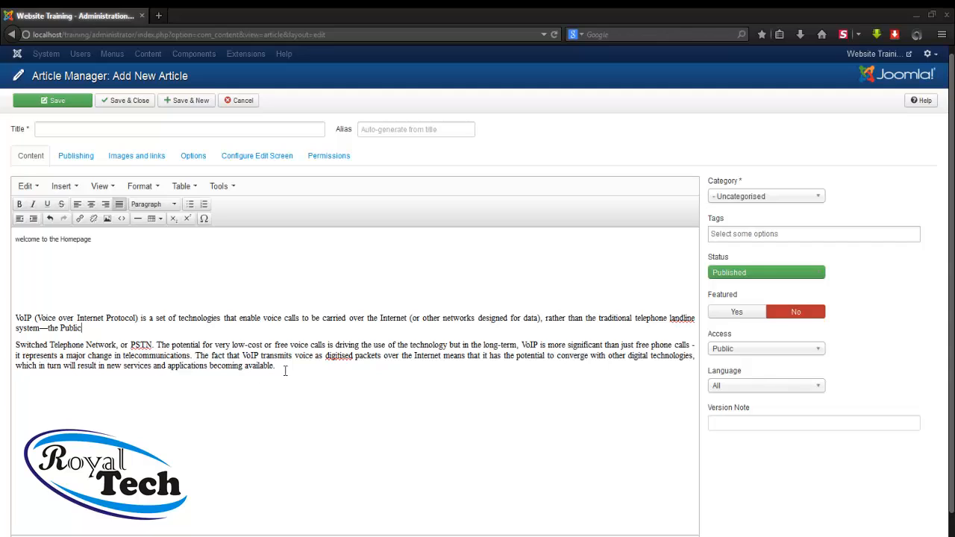
pyautogui.moveTo(276, 367); pyautogui.dragTo(15, 318)
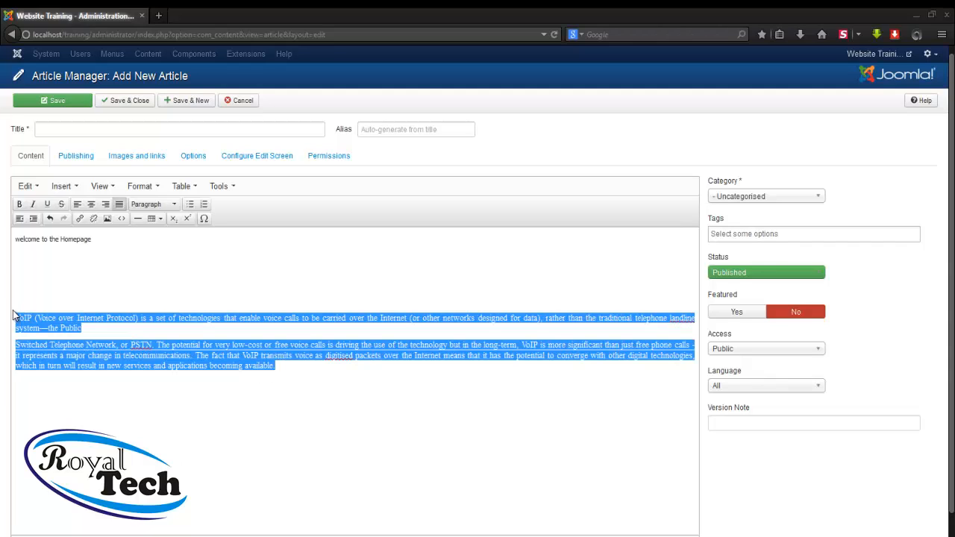
pyautogui.press('Delete')
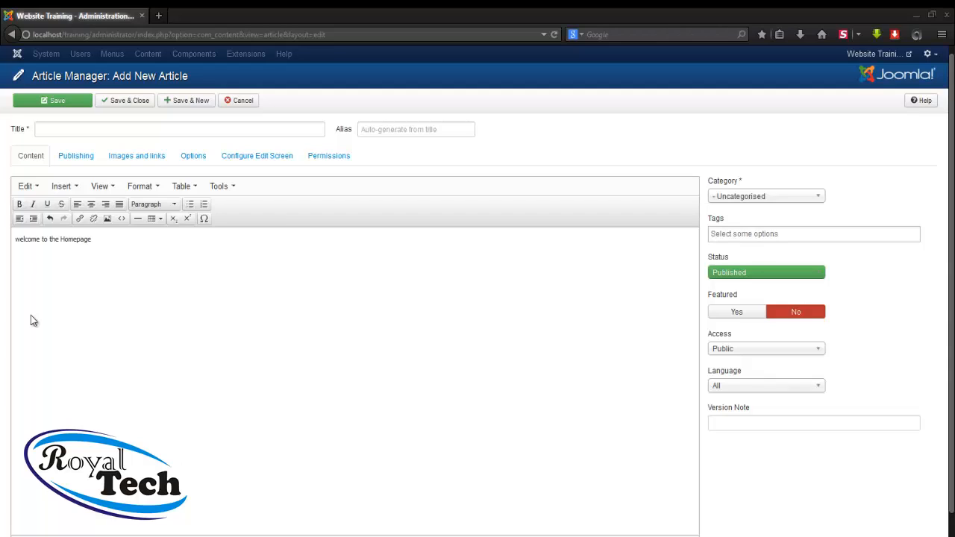
# Title the new article 'Hompage' and save and close it
pyautogui.click(165, 129)
pyautogui.write('H')
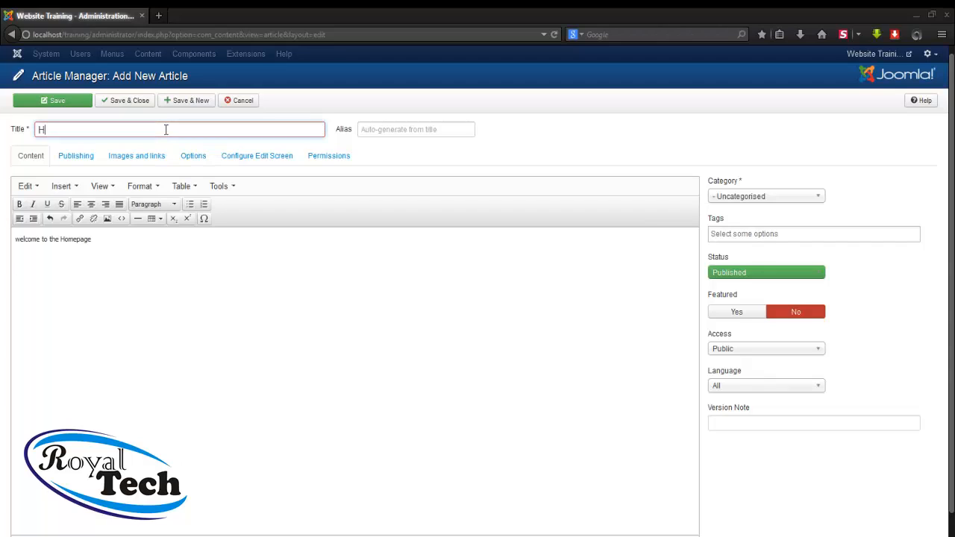
pyautogui.write('ompage')
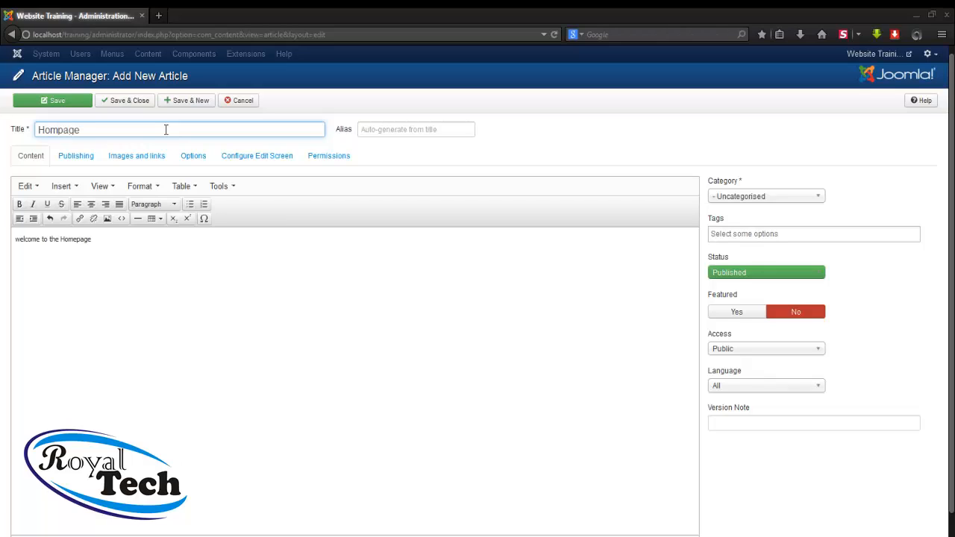
pyautogui.click(130, 106)
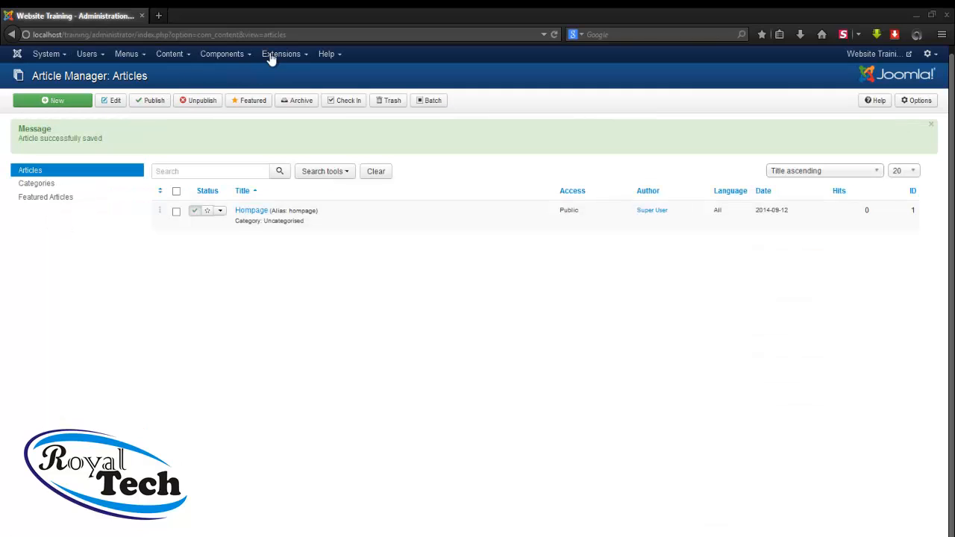
# Open the Plugin Manager from the Extensions menu
pyautogui.click(276, 58)
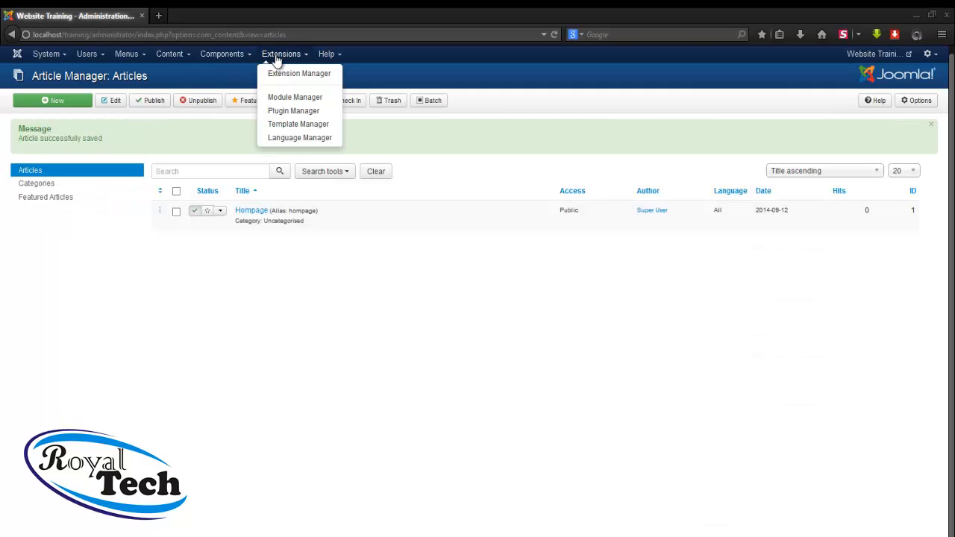
pyautogui.click(286, 112)
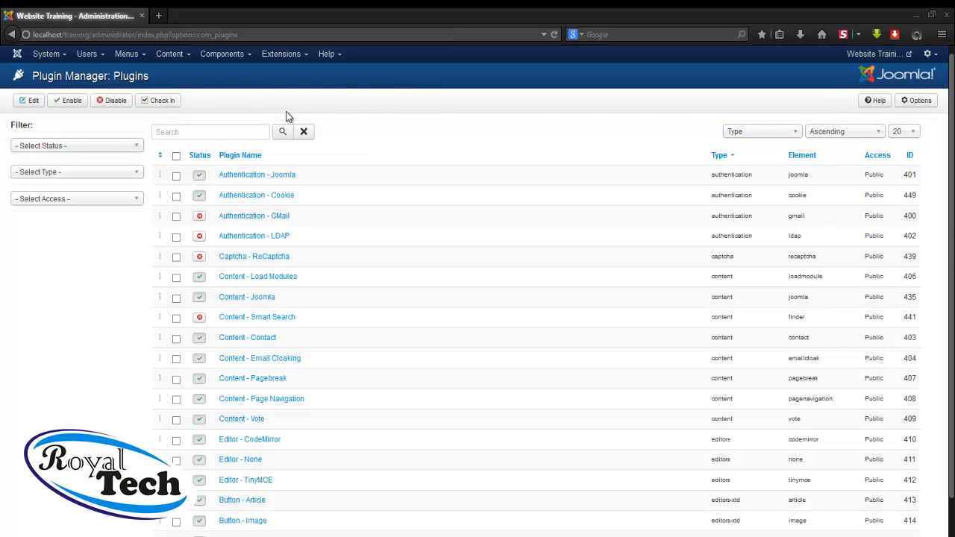
# Set the Editor - TinyMCE plugin's Functionality to Extended, review Prohibited Elements, and save
pyautogui.click(248, 481)
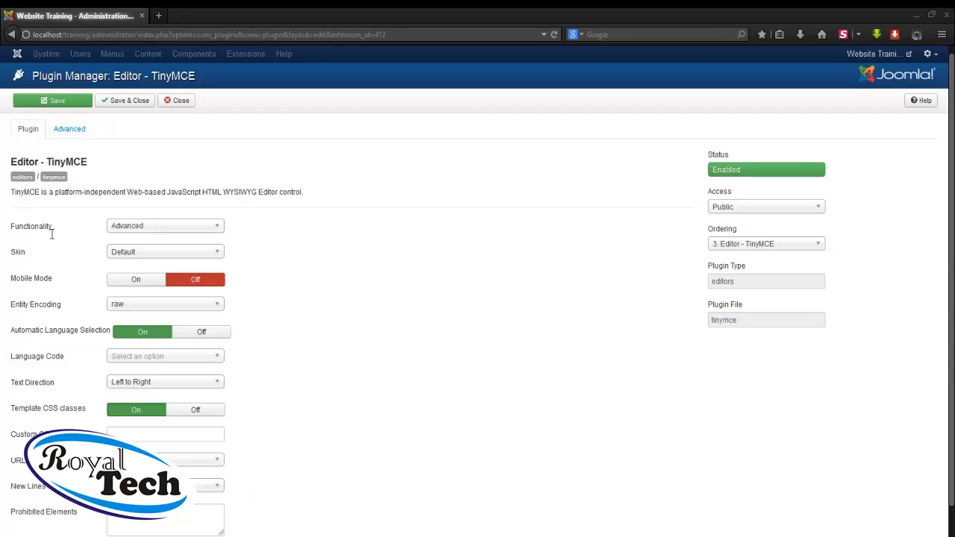
pyautogui.click(150, 229)
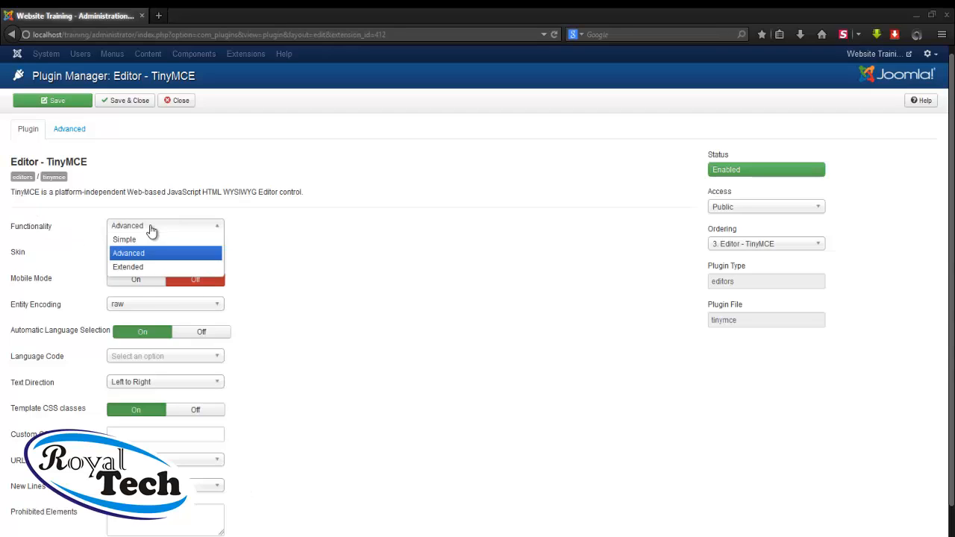
pyautogui.click(130, 269)
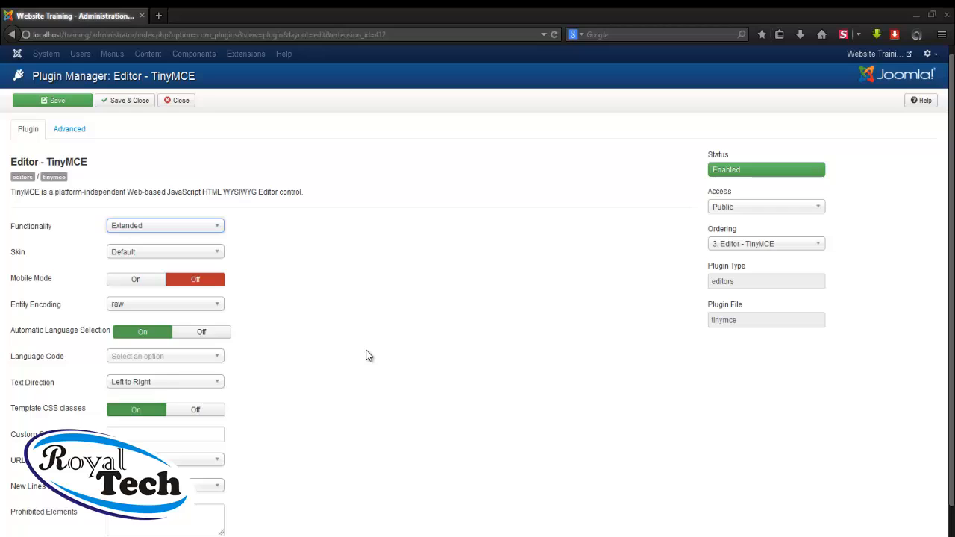
pyautogui.scroll(-2, 366, 355)
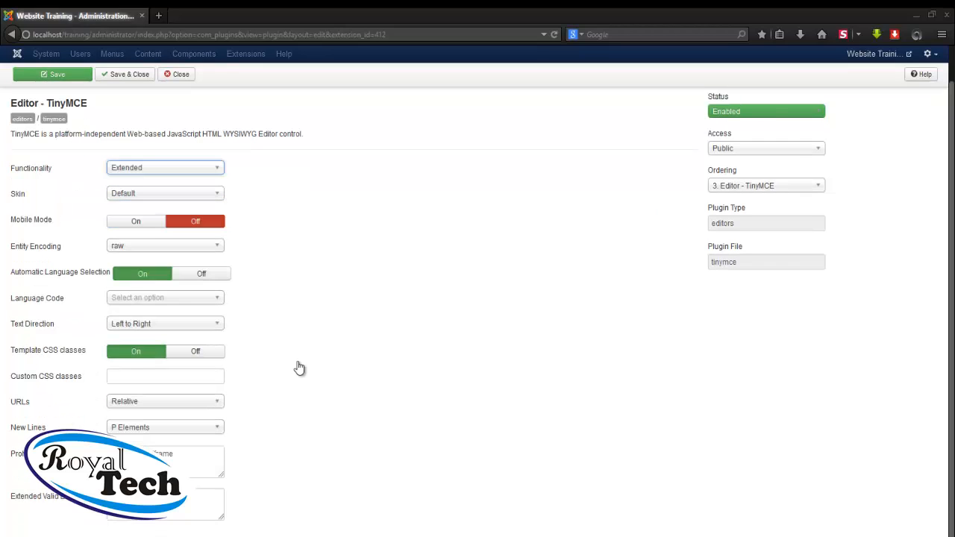
pyautogui.moveTo(26, 461)
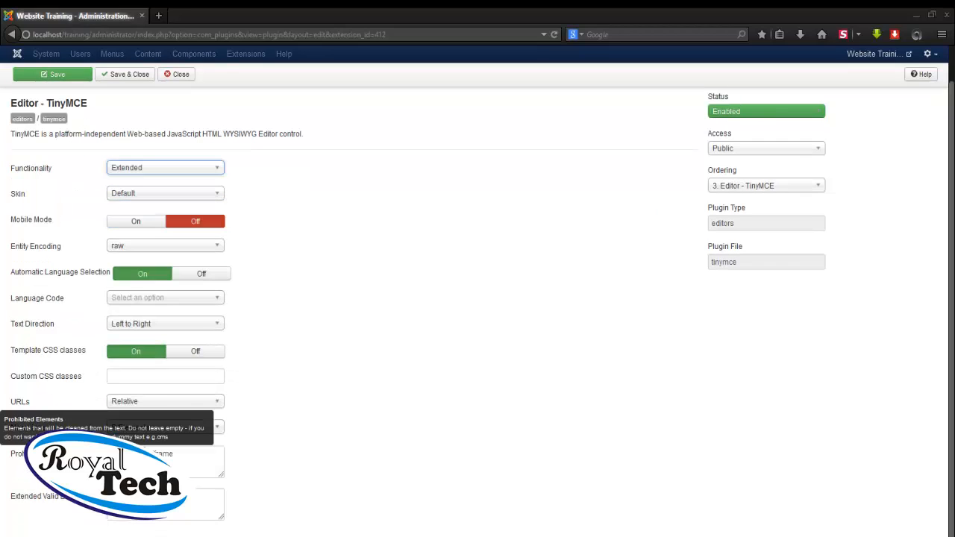
pyautogui.click(190, 454)
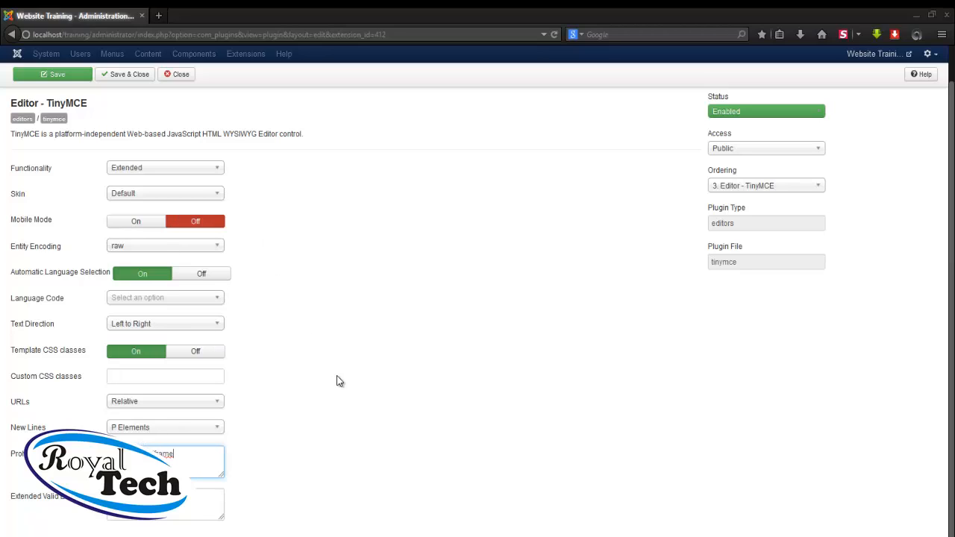
pyautogui.scroll(2, 337, 381)
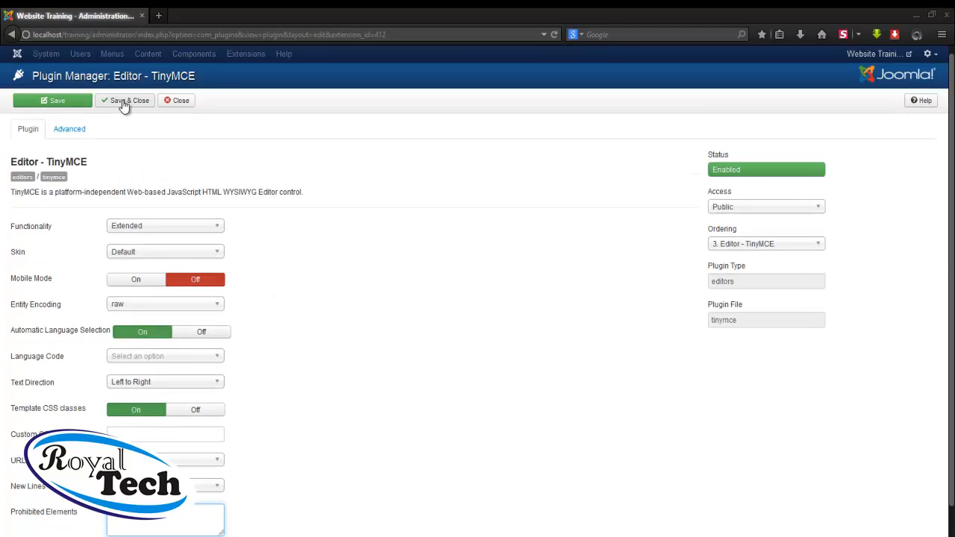
pyautogui.click(124, 104)
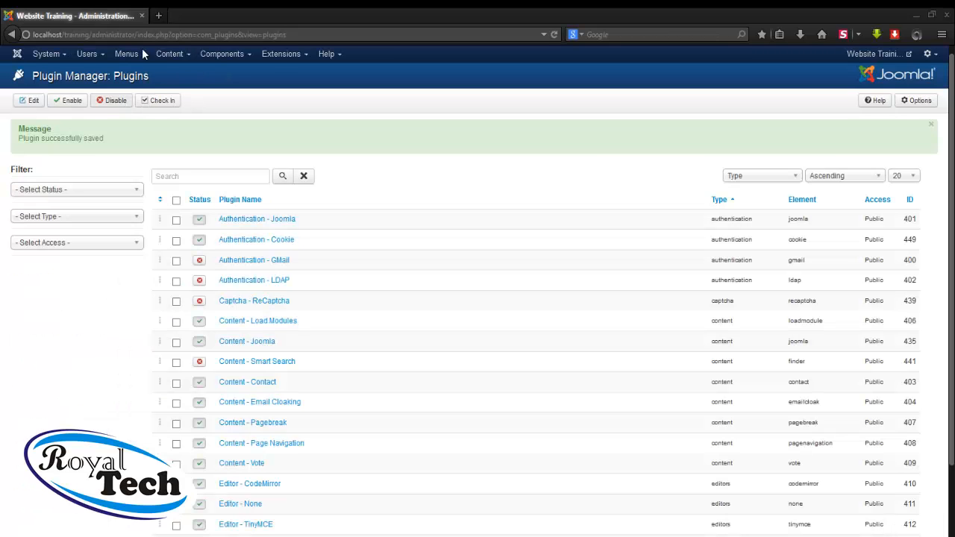
# Open the Hompage article for editing from the Article Manager
pyautogui.click(178, 58)
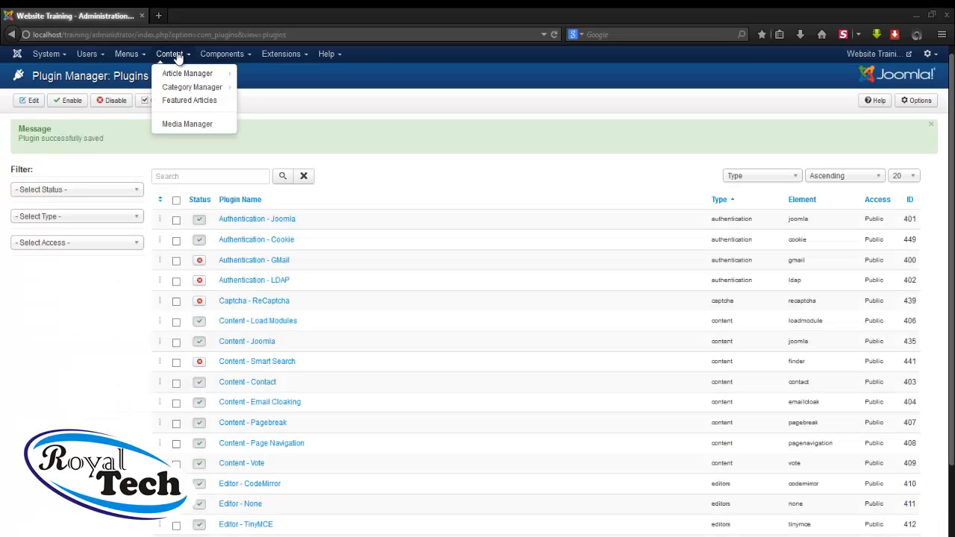
pyautogui.click(181, 74)
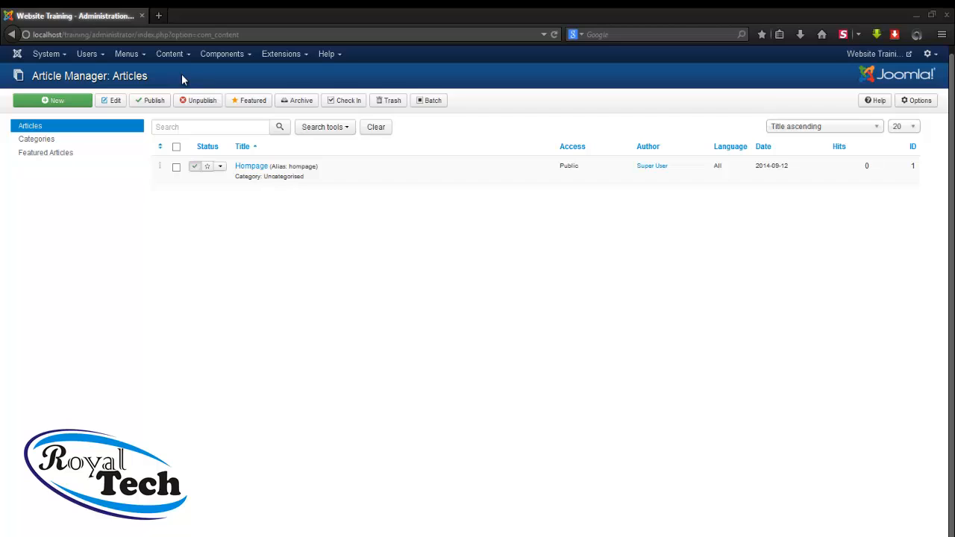
pyautogui.click(251, 167)
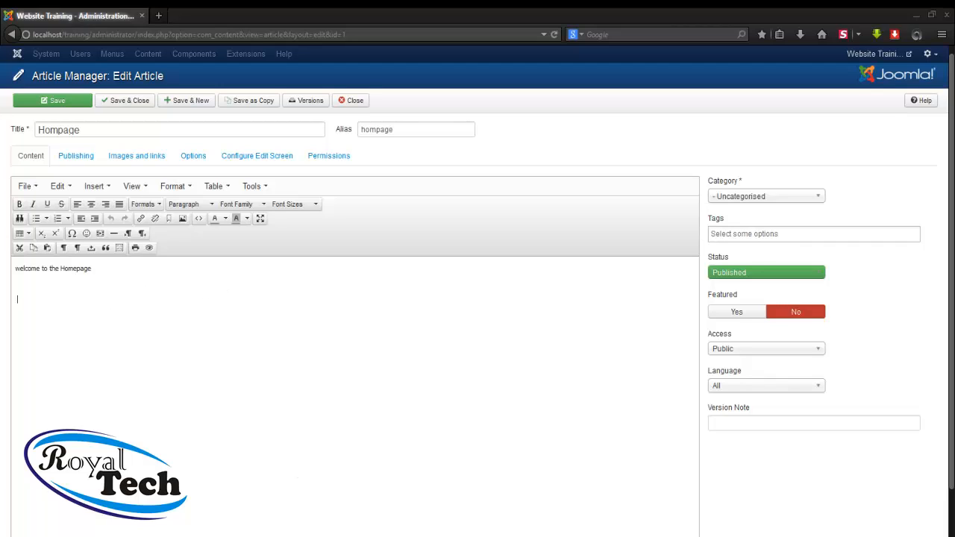
# Copy the selected VoIP abstract paragraphs from Word, then minimise Word
pyautogui.click(317, 535)
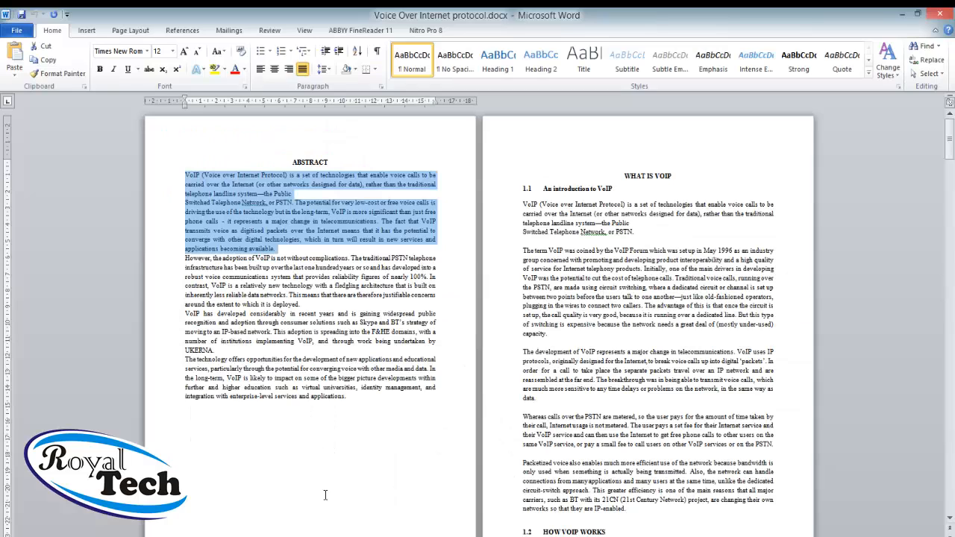
pyautogui.rightClick(237, 211)
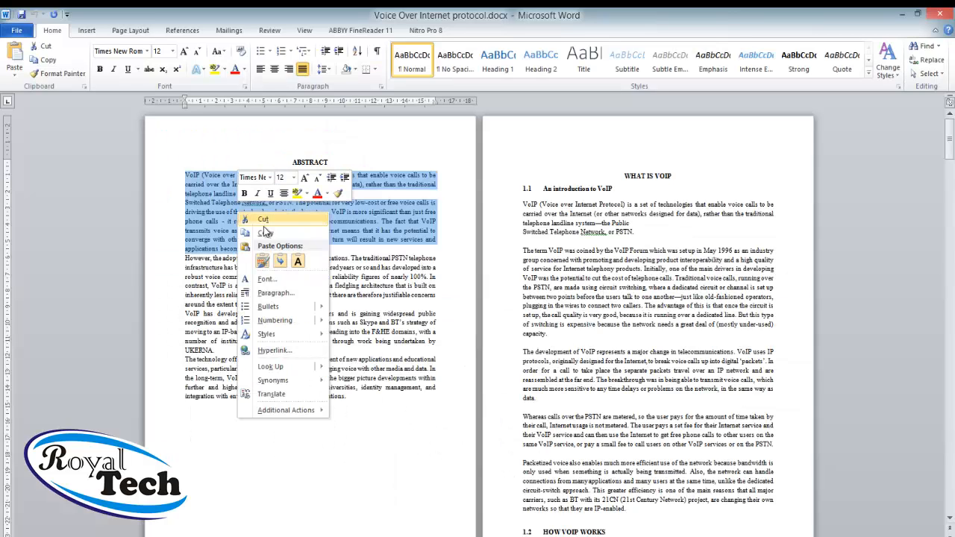
pyautogui.click(267, 231)
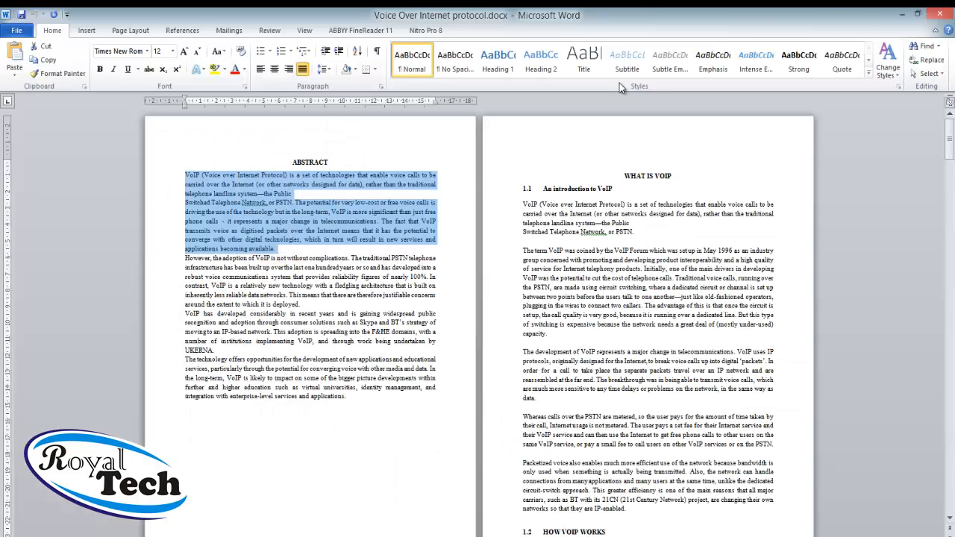
pyautogui.click(902, 14)
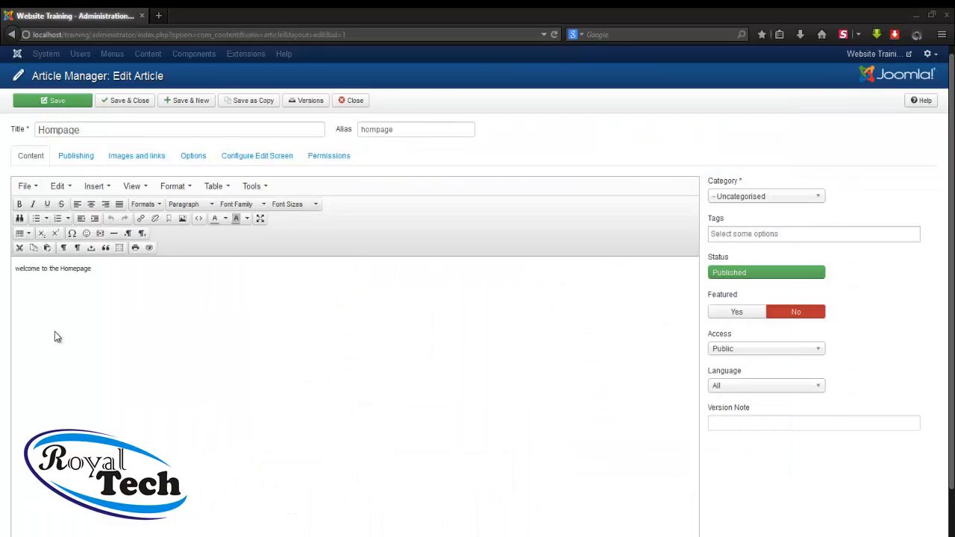
# Paste the copied VoIP paragraphs into the Hompage body below the welcome line
pyautogui.click(47, 250)
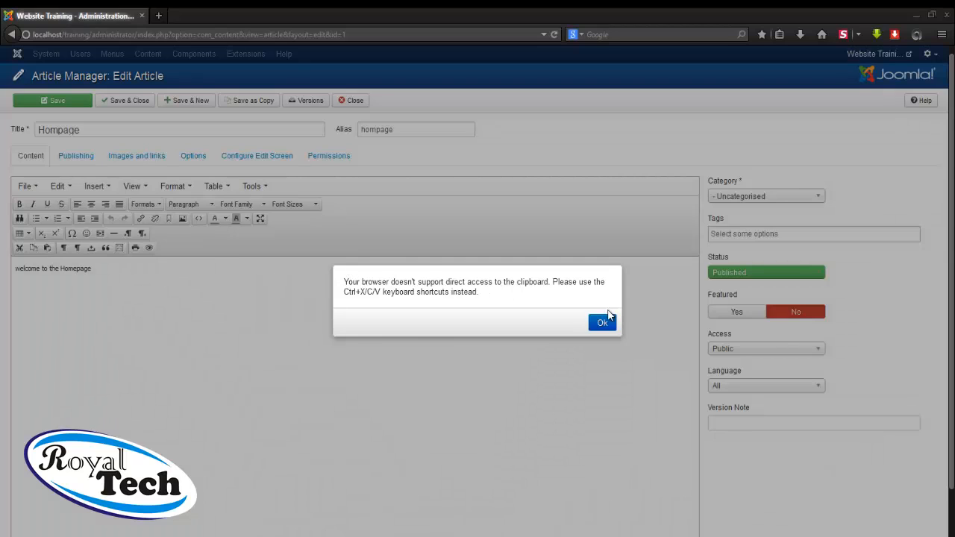
pyautogui.click(602, 324)
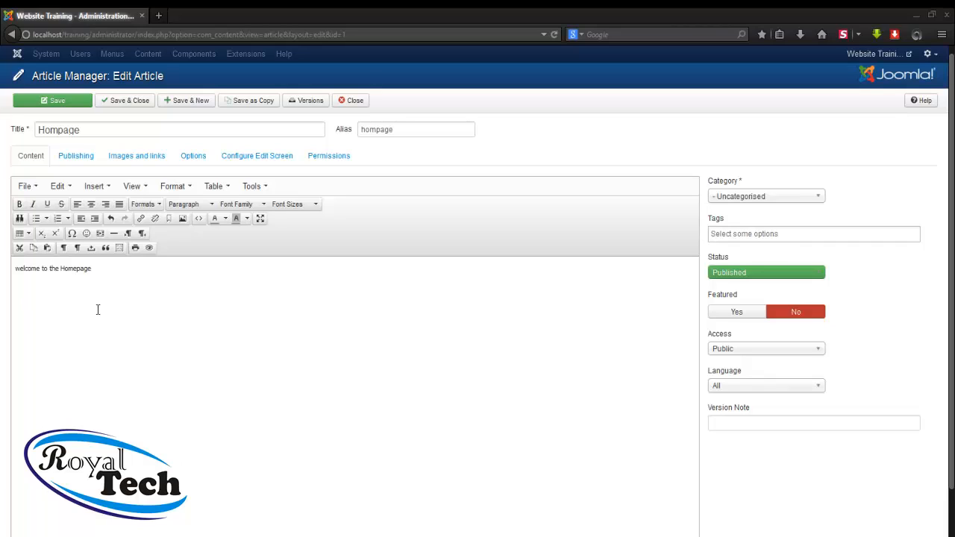
pyautogui.hotkey('ctrl', 'v')
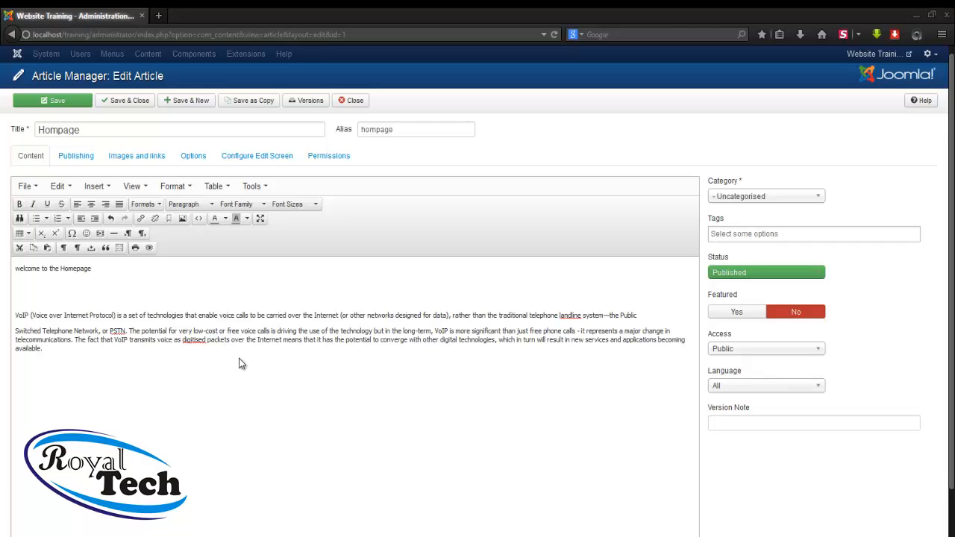
# Check the Category options (Uncategorised, Products, Services, Abouts), leaving the article Uncategorised
pyautogui.click(768, 197)
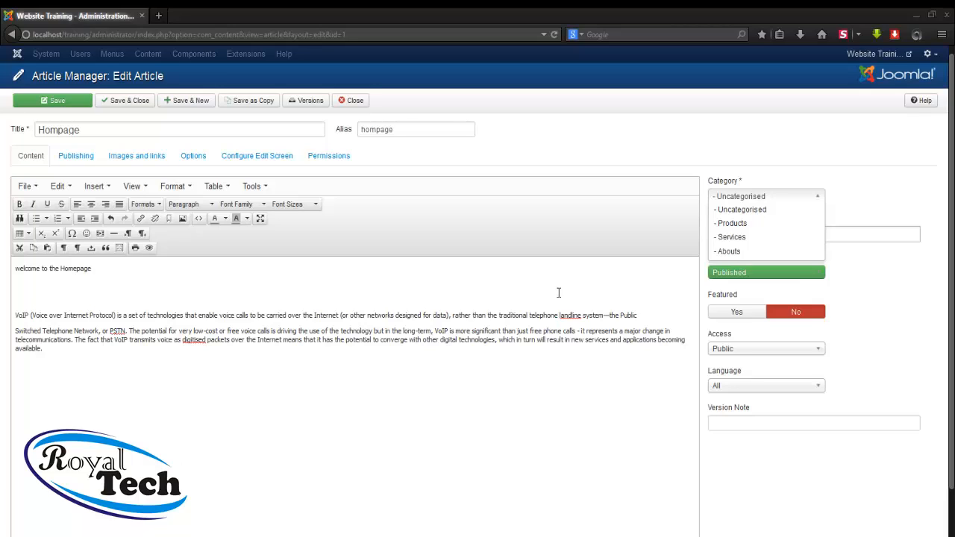
pyautogui.click(516, 302)
# Select all the article text and set its font to Comic Sans MS
pyautogui.hotkey('ctrl', 'a')
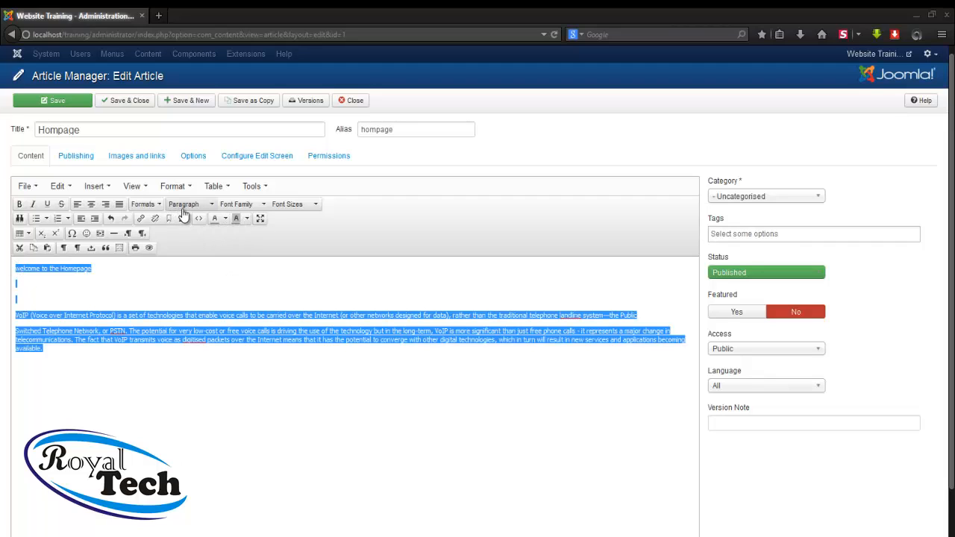
pyautogui.click(240, 207)
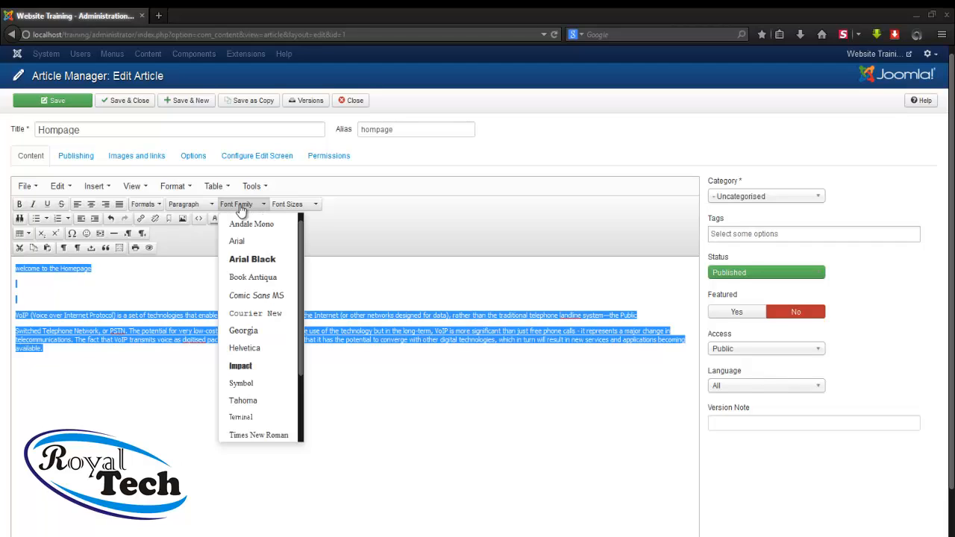
pyautogui.click(248, 297)
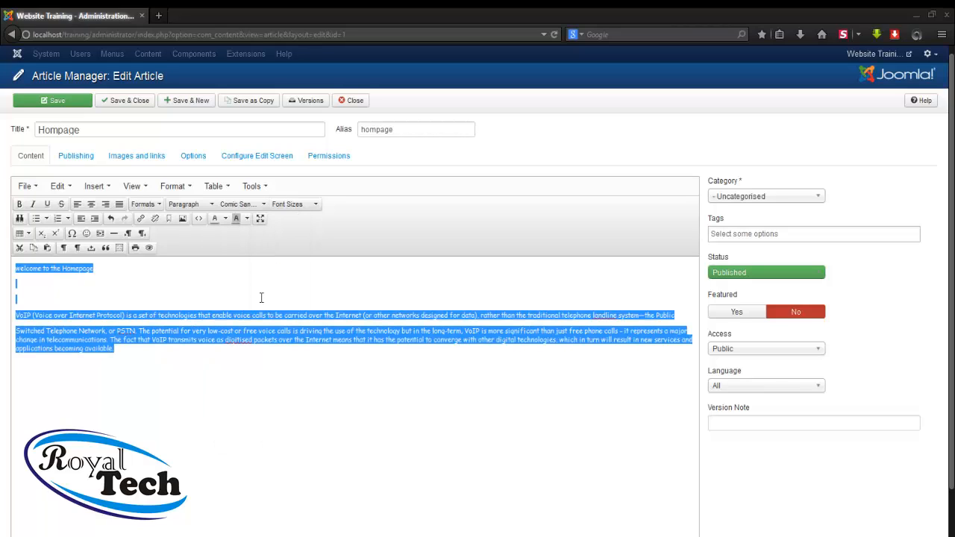
# Set the text size to 12pt after trying 18pt and 14pt, then deselect
pyautogui.click(303, 207)
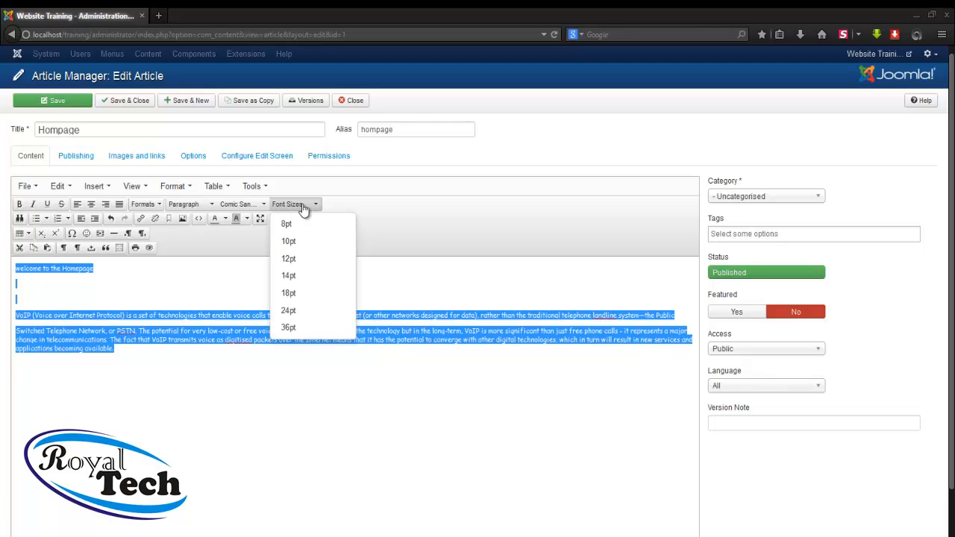
pyautogui.click(288, 297)
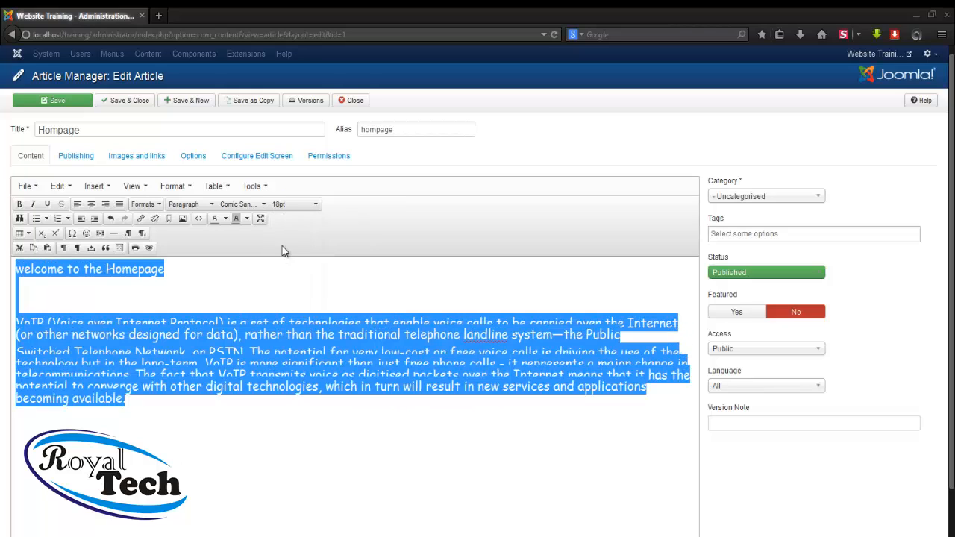
pyautogui.click(295, 212)
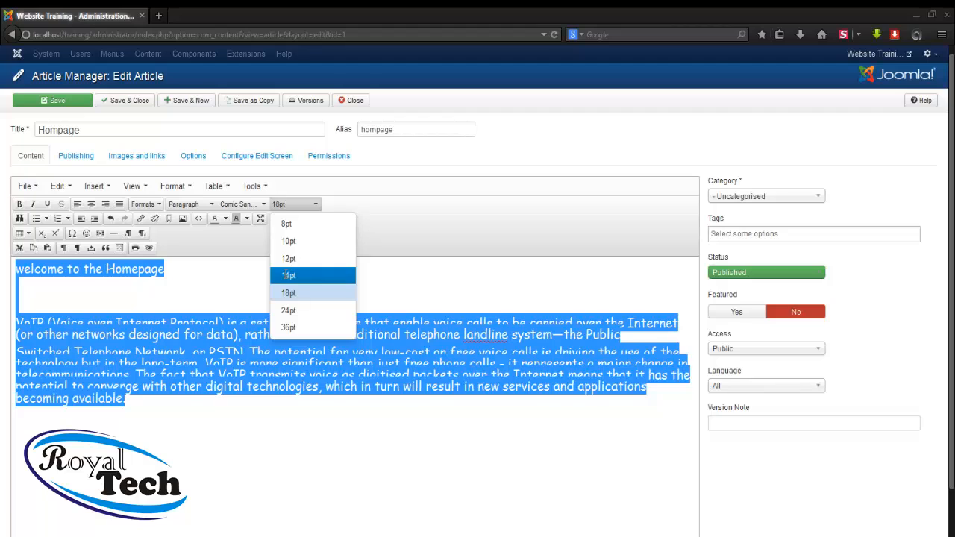
pyautogui.click(288, 276)
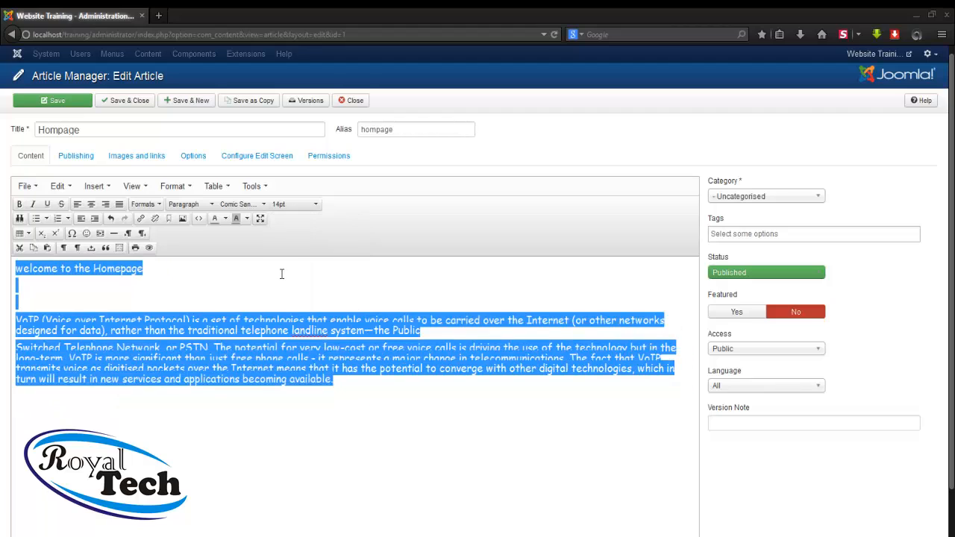
pyautogui.click(299, 205)
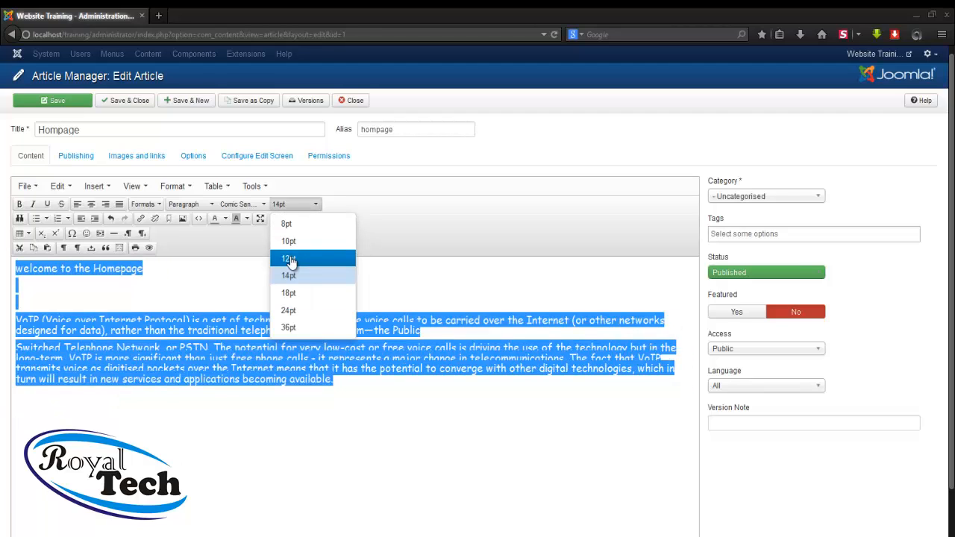
pyautogui.click(291, 261)
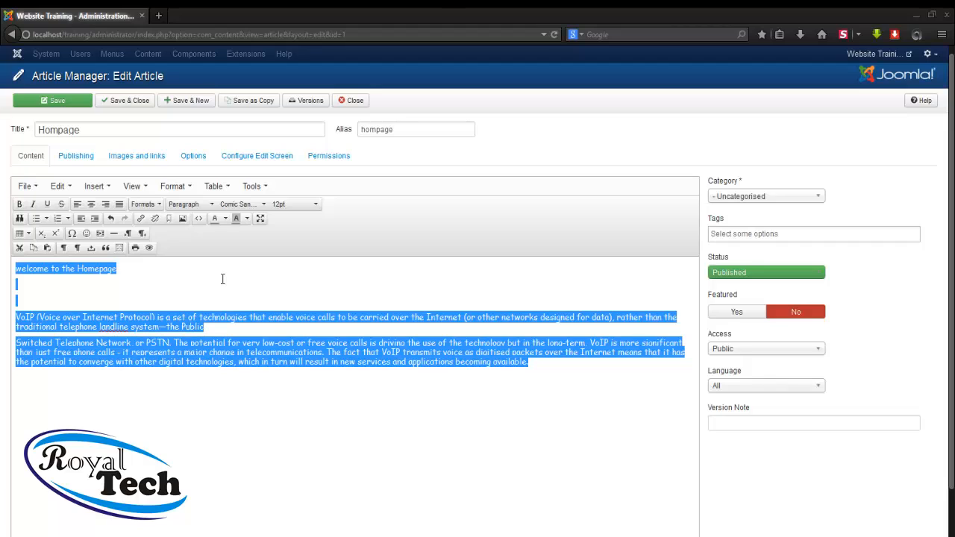
pyautogui.click(167, 283)
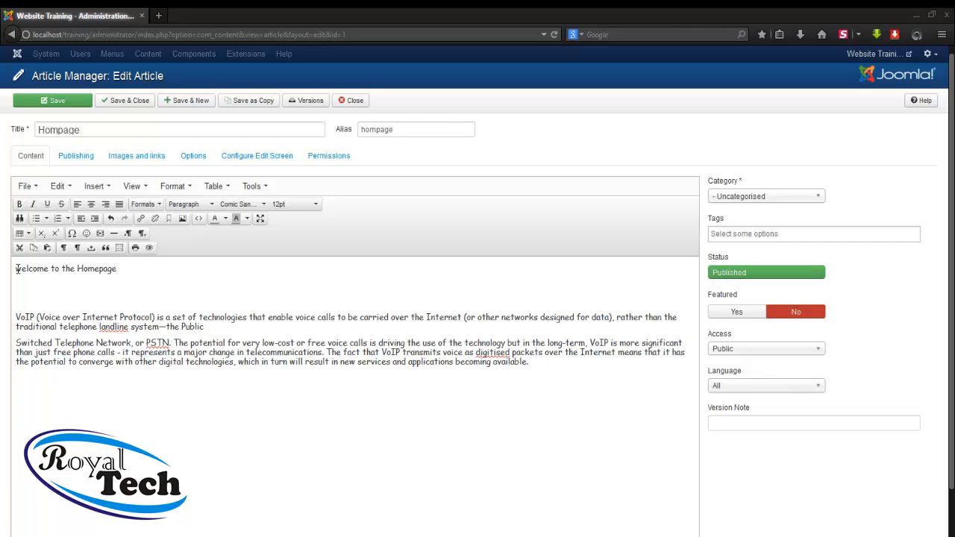
pyautogui.click(17, 269)
# Mark the Hompage article as featured, save it, and preview the site's front page in a new tab
pyautogui.click(722, 316)
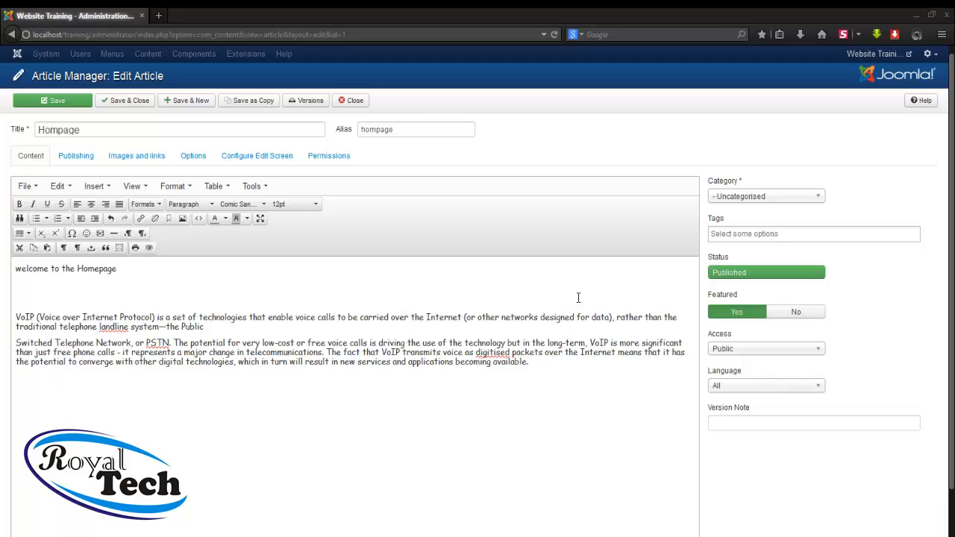
pyautogui.click(54, 105)
pyautogui.click(53, 107)
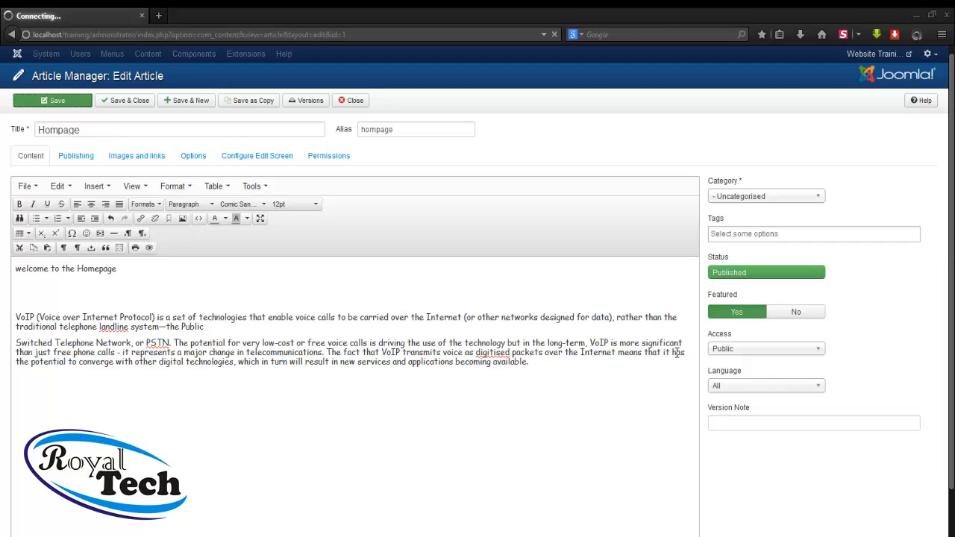
pyautogui.click(892, 58)
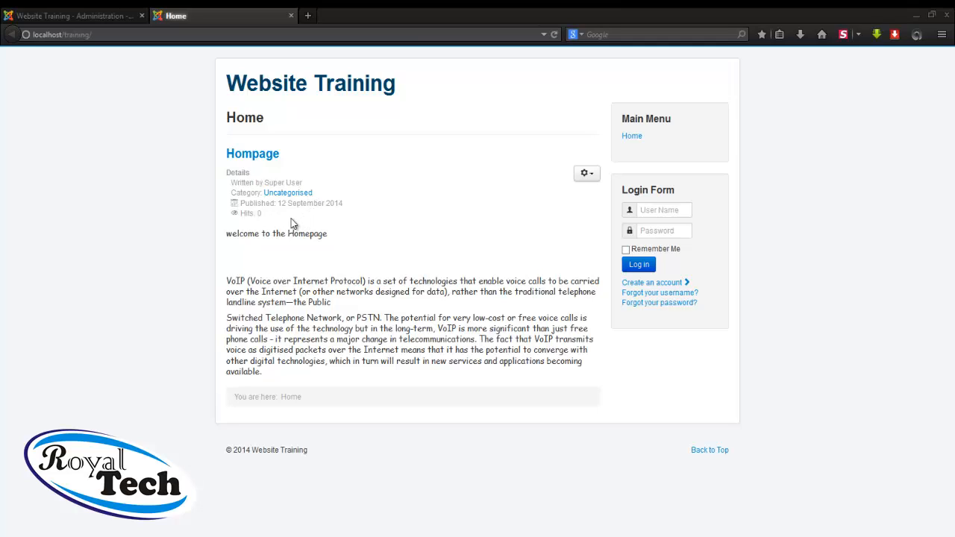
# Back in the administration tab, close the Hompage article editor to return to the articles list
pyautogui.click(87, 20)
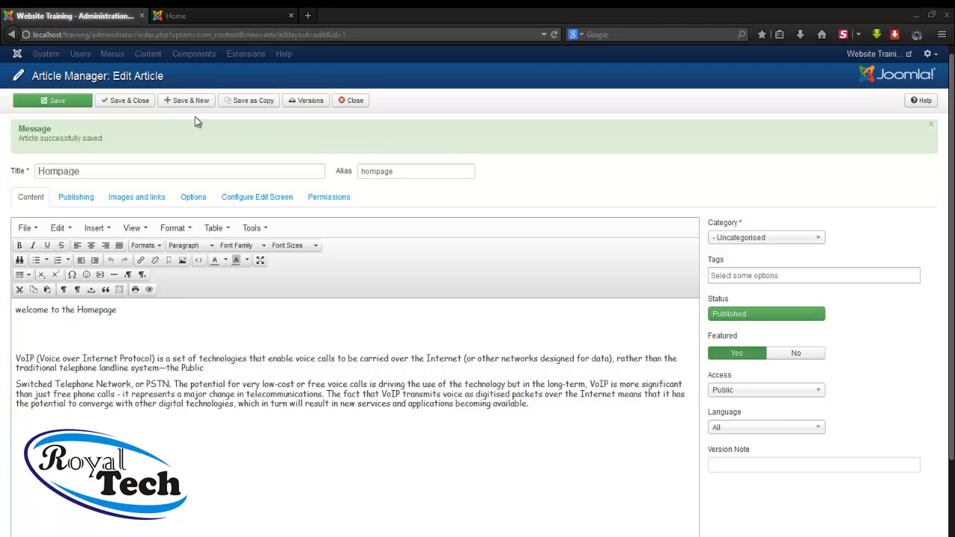
pyautogui.click(354, 101)
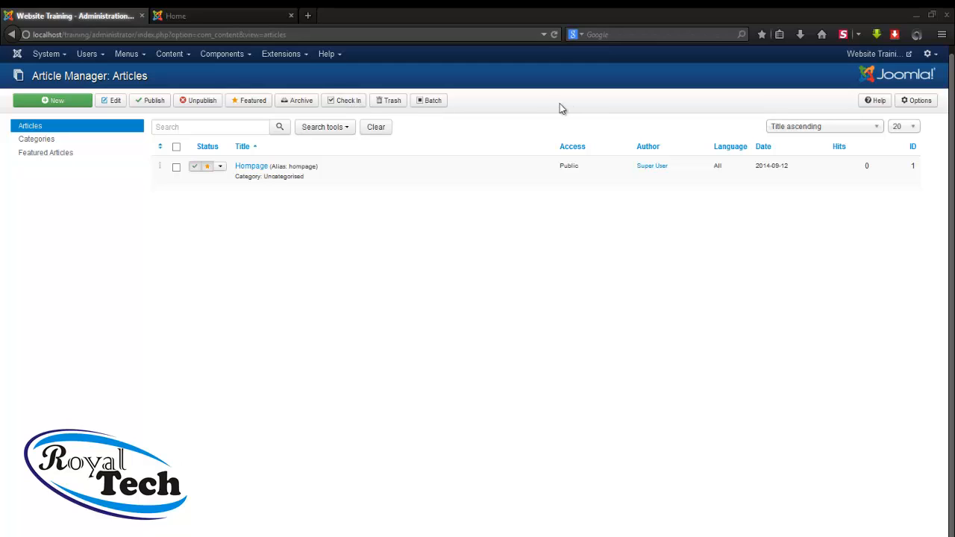
pyautogui.click(918, 103)
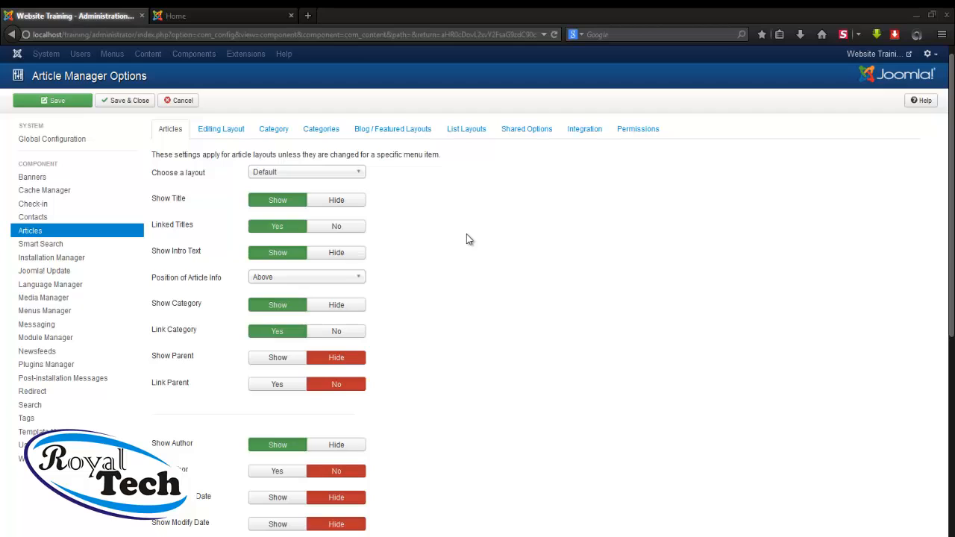
pyautogui.scroll(-1, 426, 241)
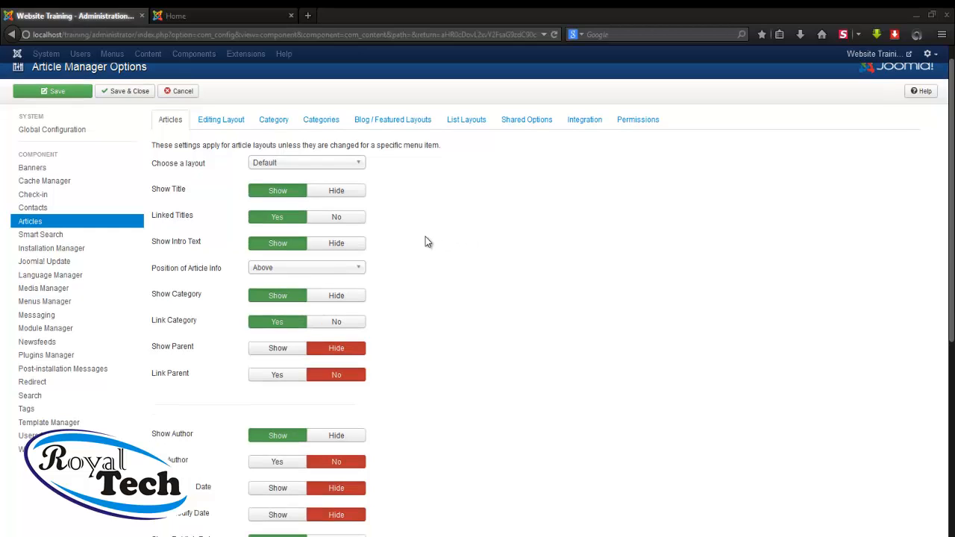
pyautogui.scroll(-3, 426, 242)
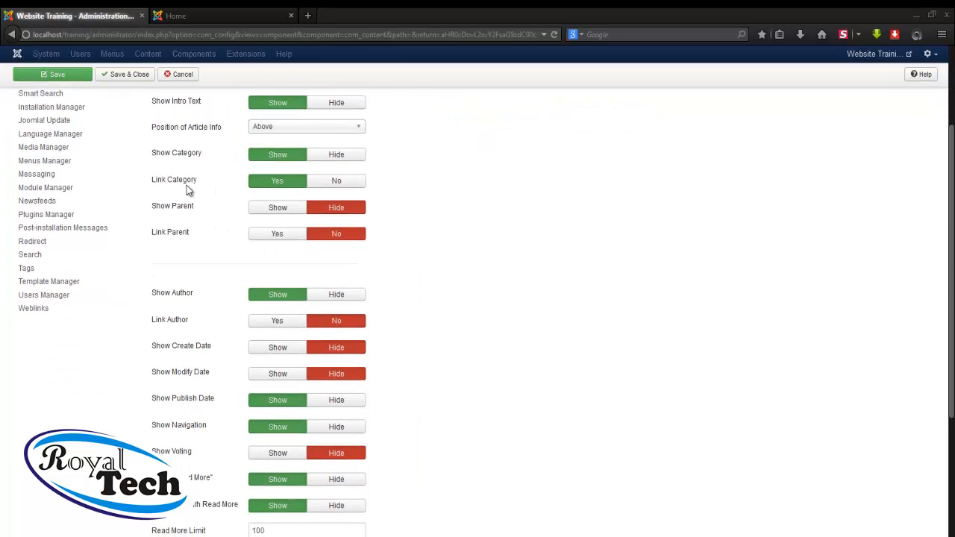
pyautogui.click(230, 15)
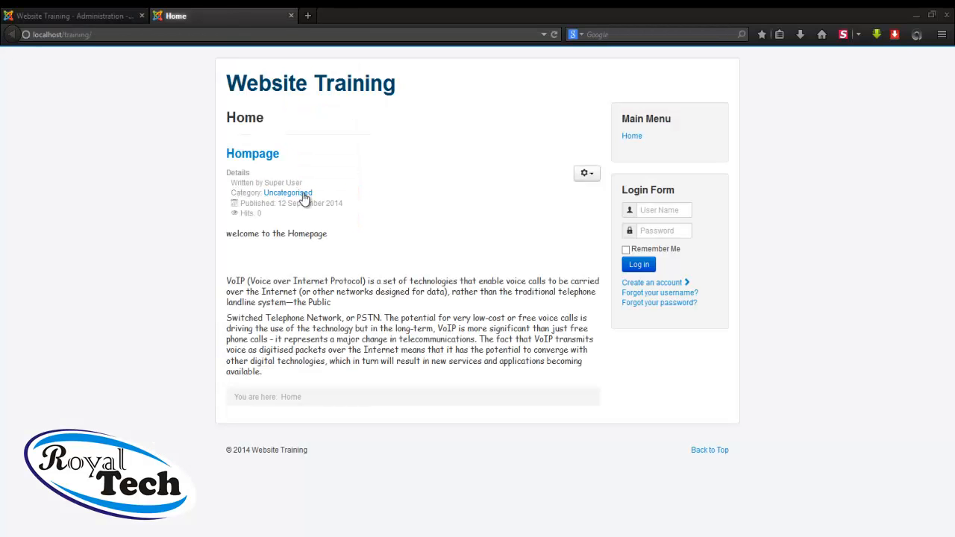
pyautogui.click(118, 16)
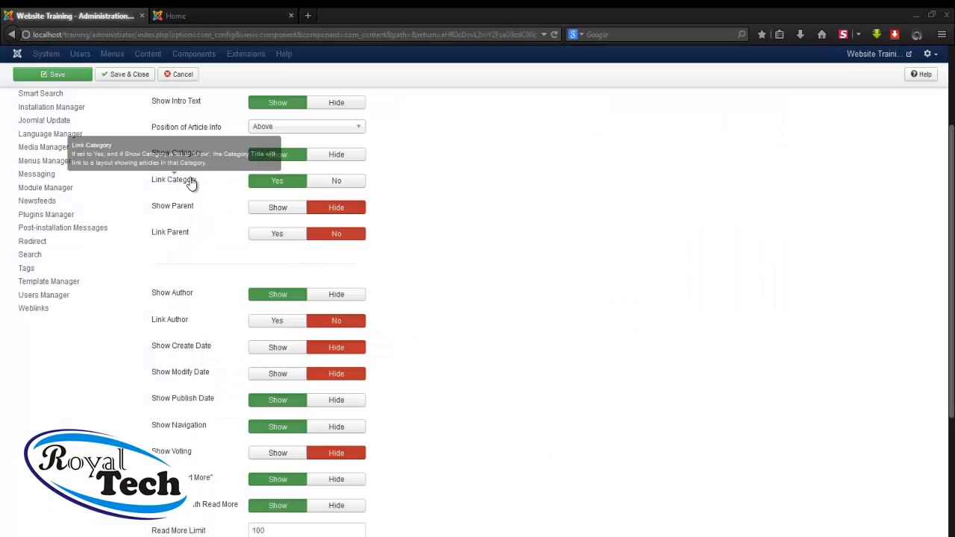
pyautogui.click(342, 153)
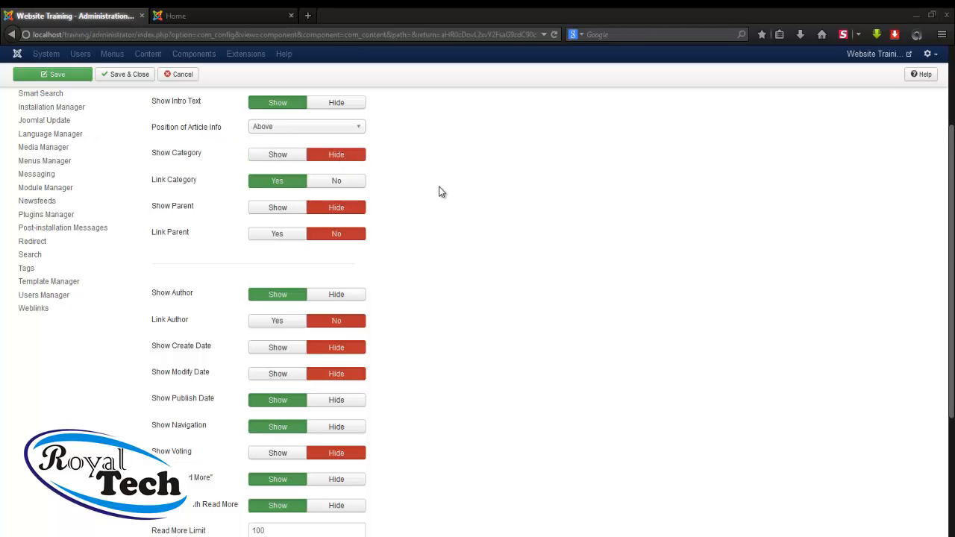
pyautogui.scroll(-3, 439, 192)
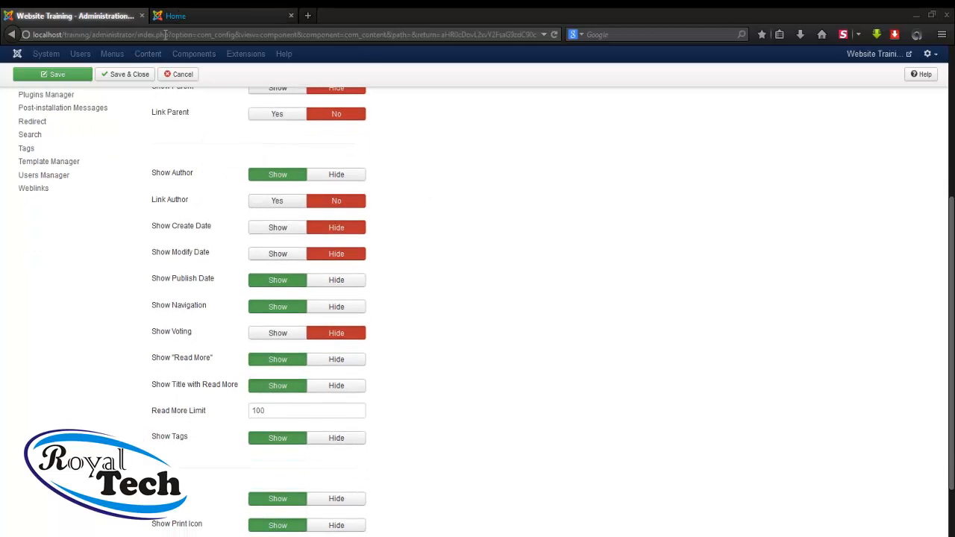
pyautogui.click(180, 15)
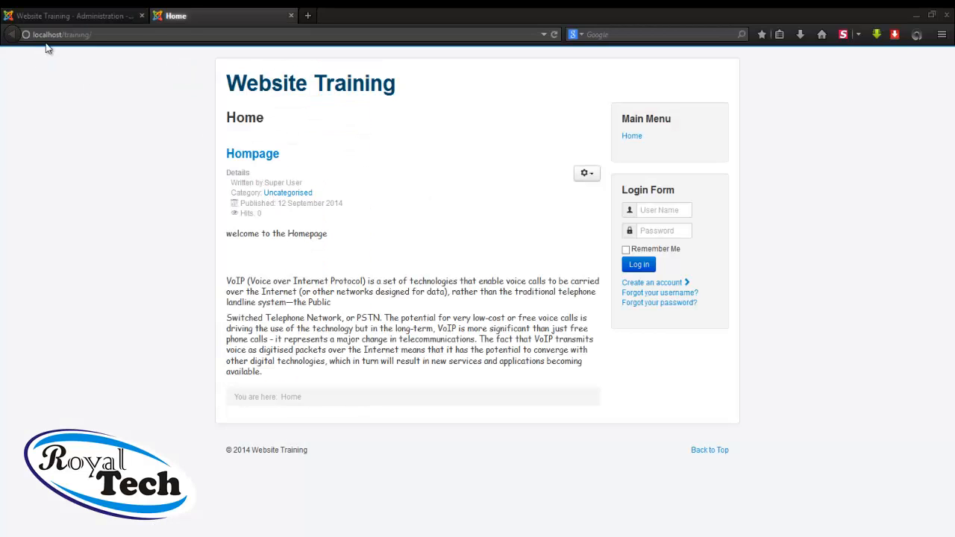
pyautogui.click(83, 16)
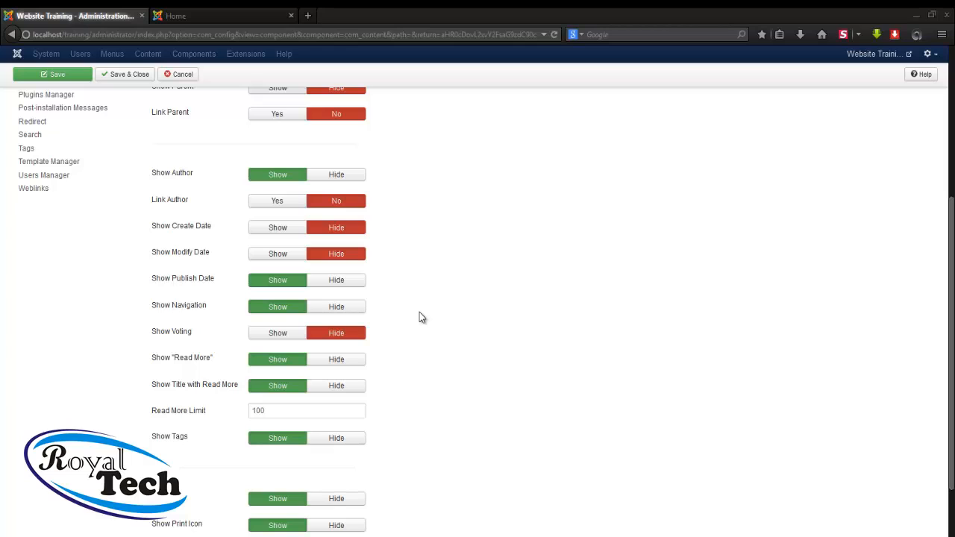
# Set Show Author, Show Publish Date and Show Hits to Hide in the Articles Options
pyautogui.scroll(-1, 419, 313)
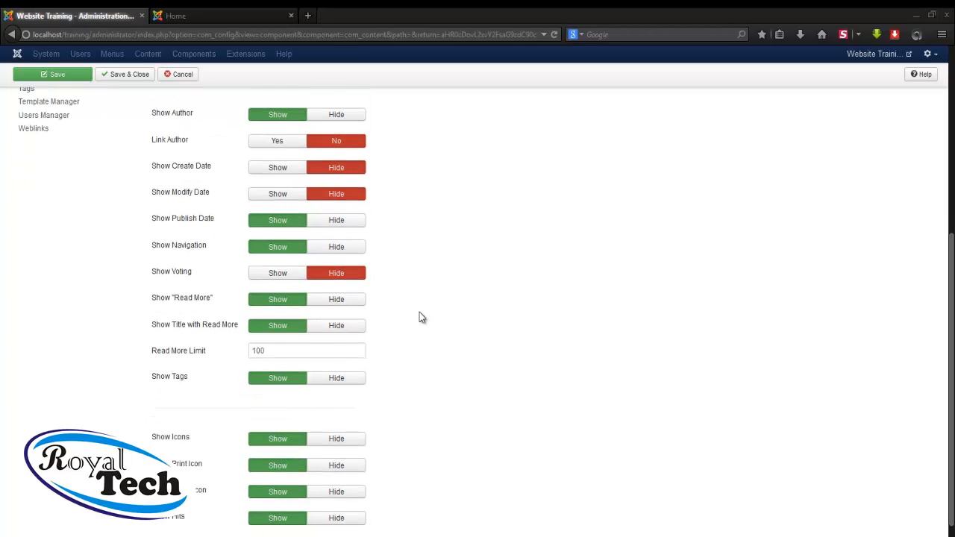
pyautogui.scroll(1, 419, 313)
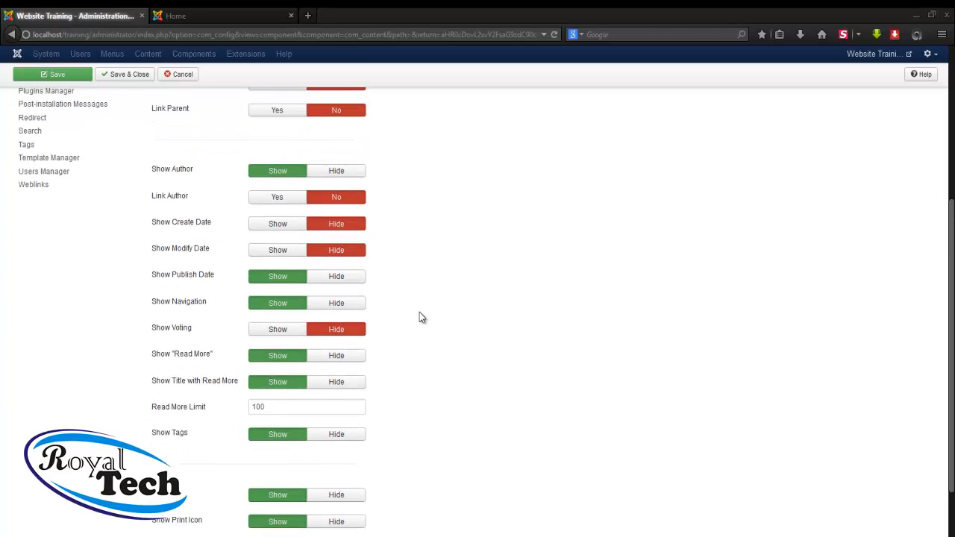
pyautogui.click(343, 178)
pyautogui.moveTo(198, 284)
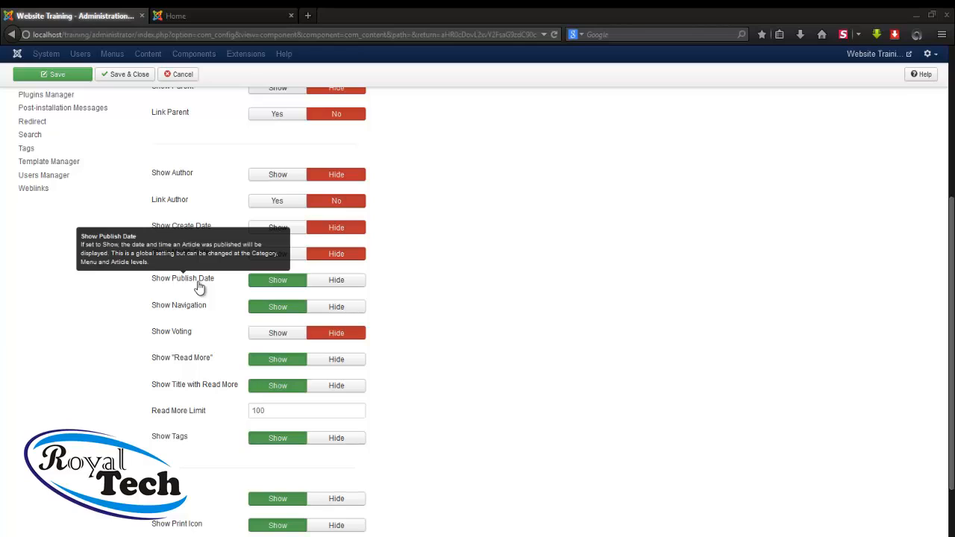
pyautogui.click(336, 280)
pyautogui.scroll(-2, 485, 282)
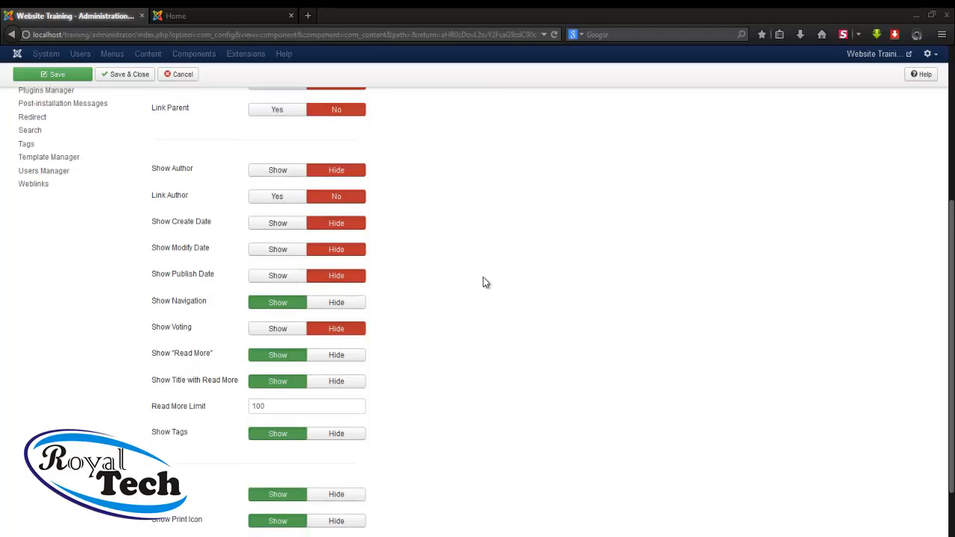
pyautogui.scroll(-2, 486, 282)
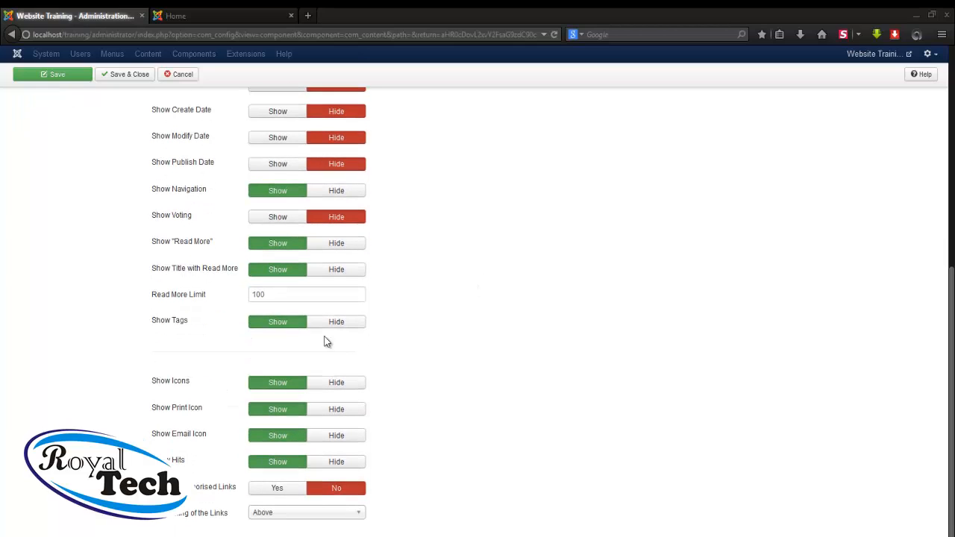
pyautogui.moveTo(187, 464)
pyautogui.click(337, 462)
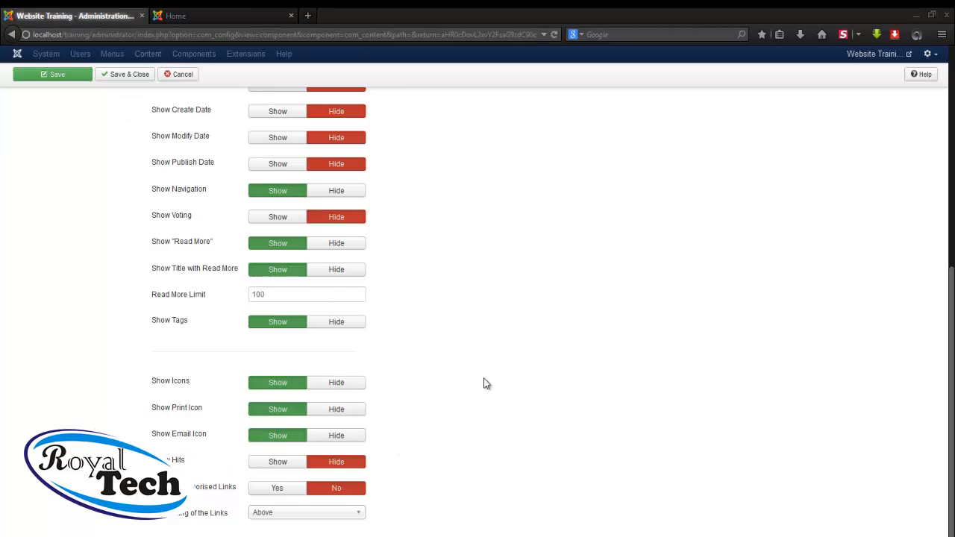
pyautogui.scroll(4, 483, 381)
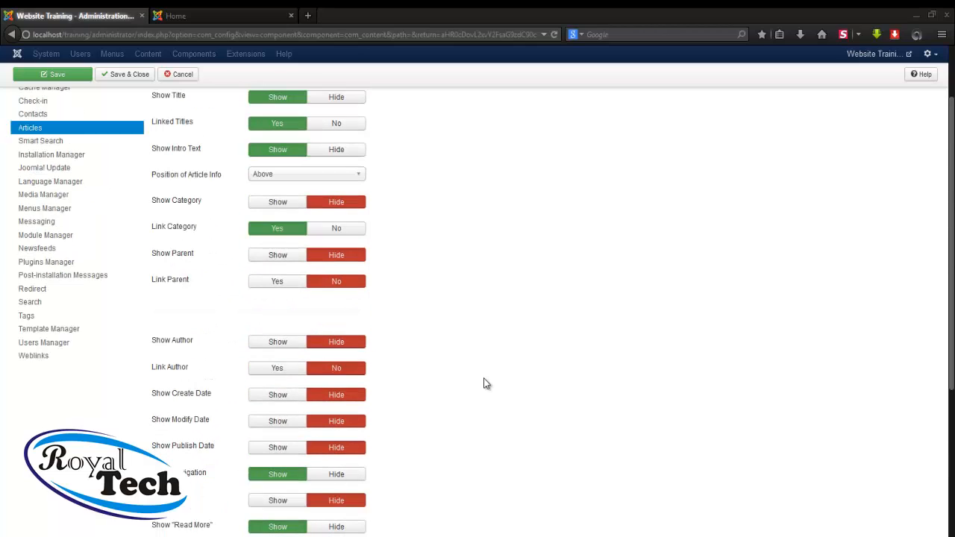
pyautogui.scroll(2, 484, 384)
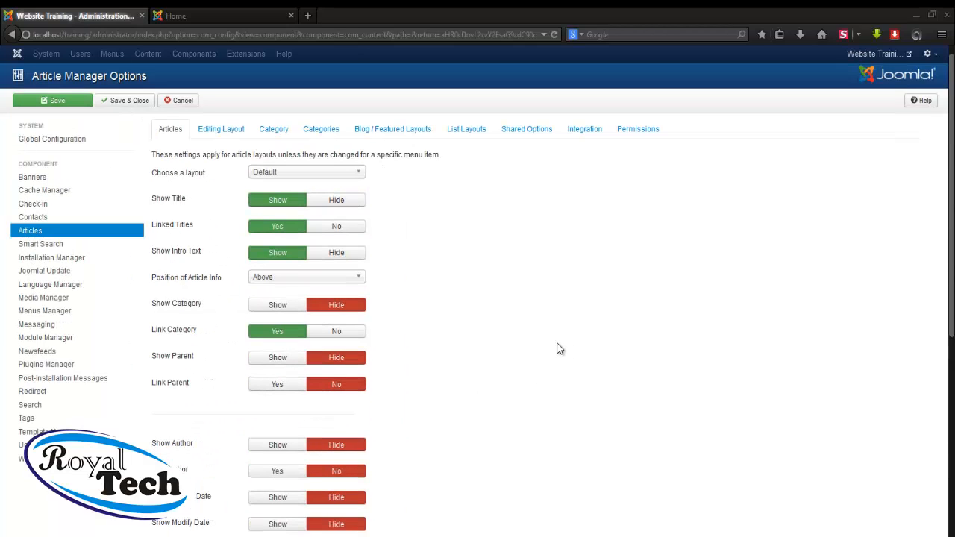
# Save the article options, check the reloaded Home page, then save and close the options
pyautogui.click(66, 106)
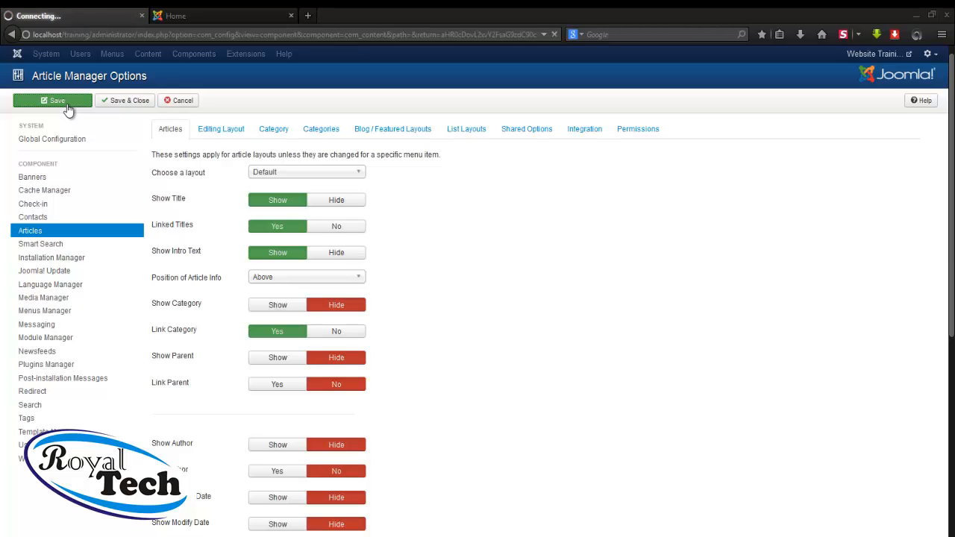
pyautogui.click(232, 16)
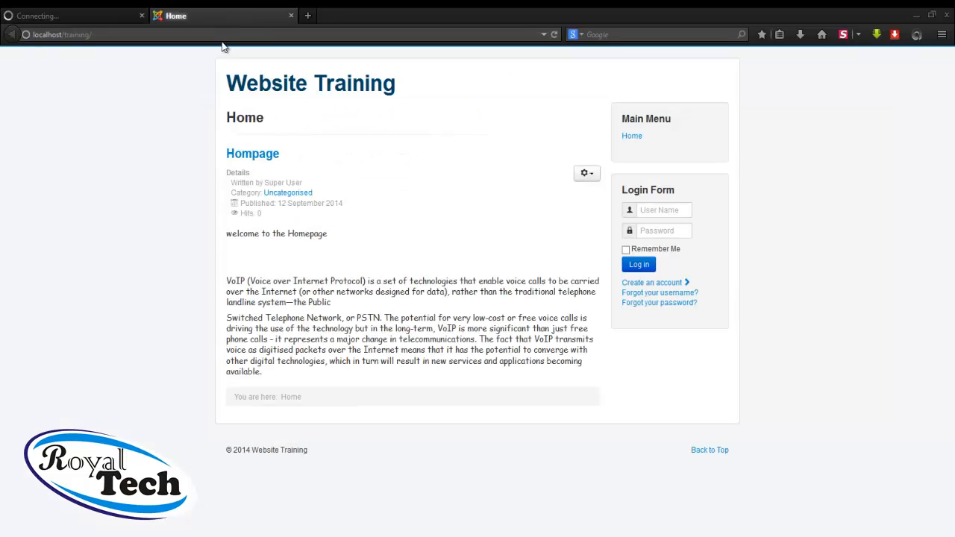
pyautogui.click(556, 35)
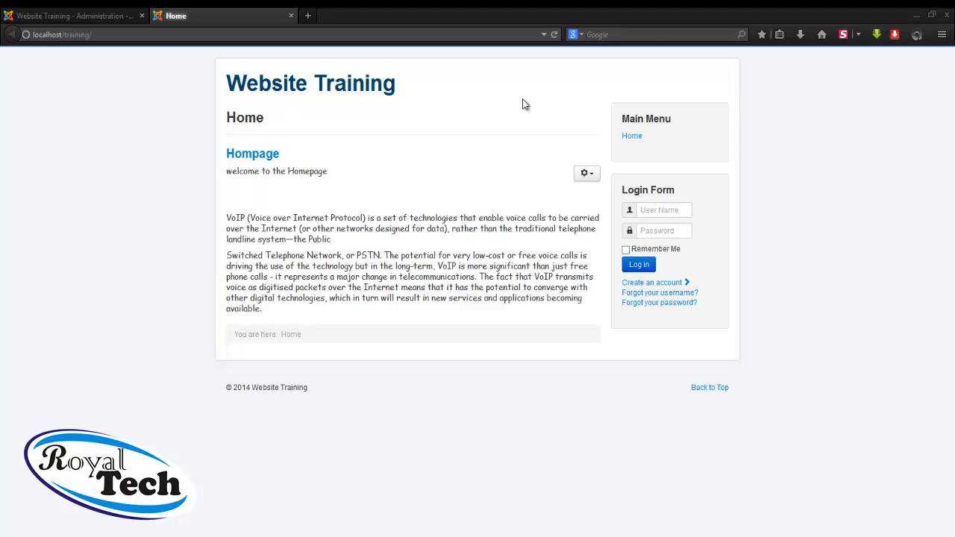
pyautogui.click(70, 16)
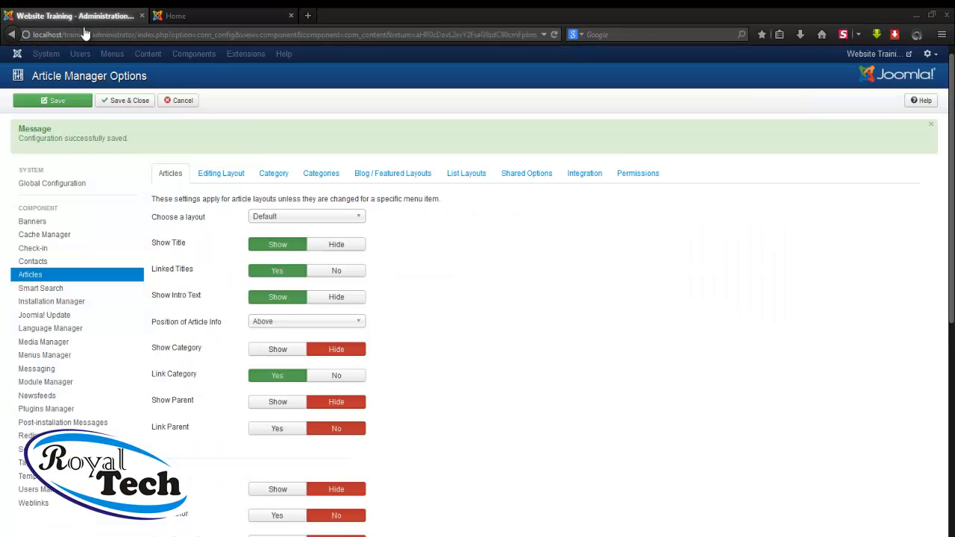
pyautogui.click(125, 105)
pyautogui.click(124, 104)
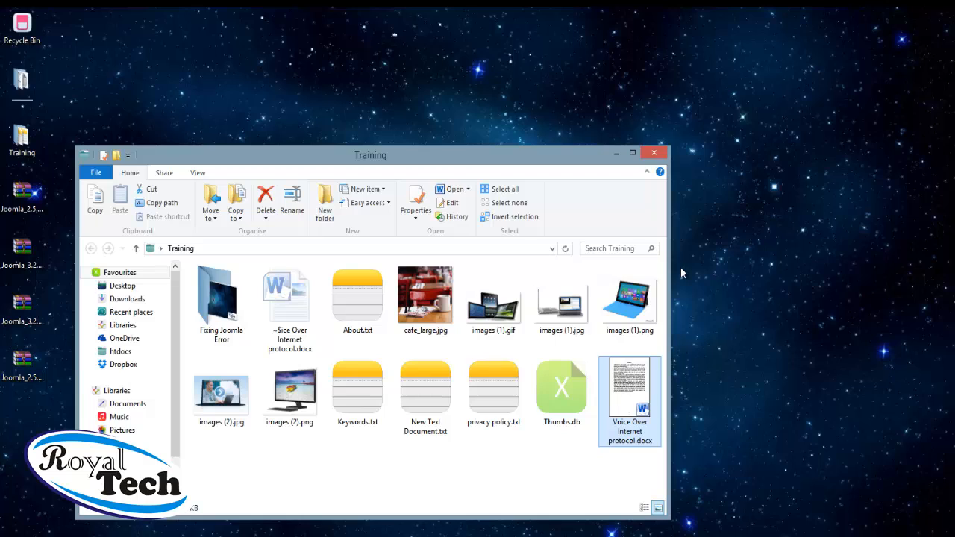
# Open privacy policy.txt from the Training folder in Notepad
pyautogui.click(501, 481)
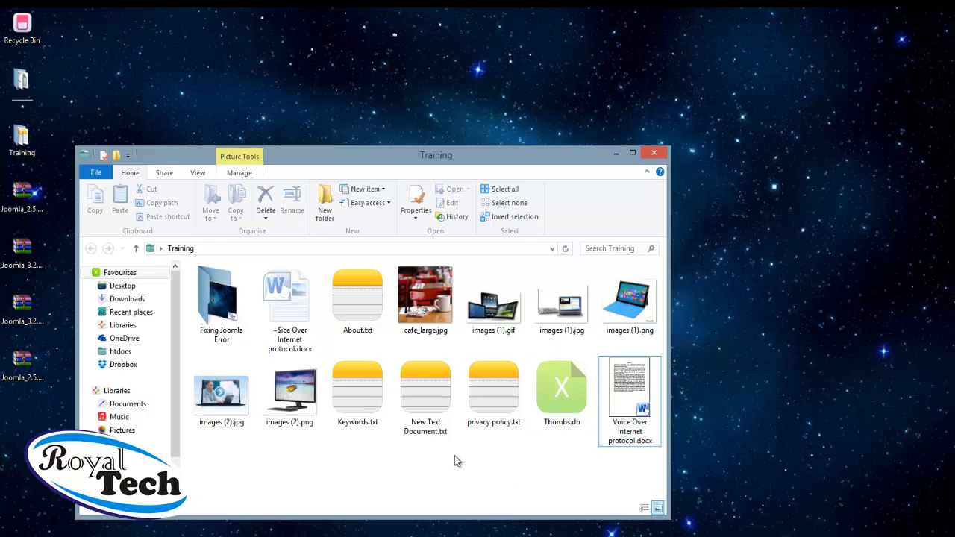
pyautogui.click(493, 396)
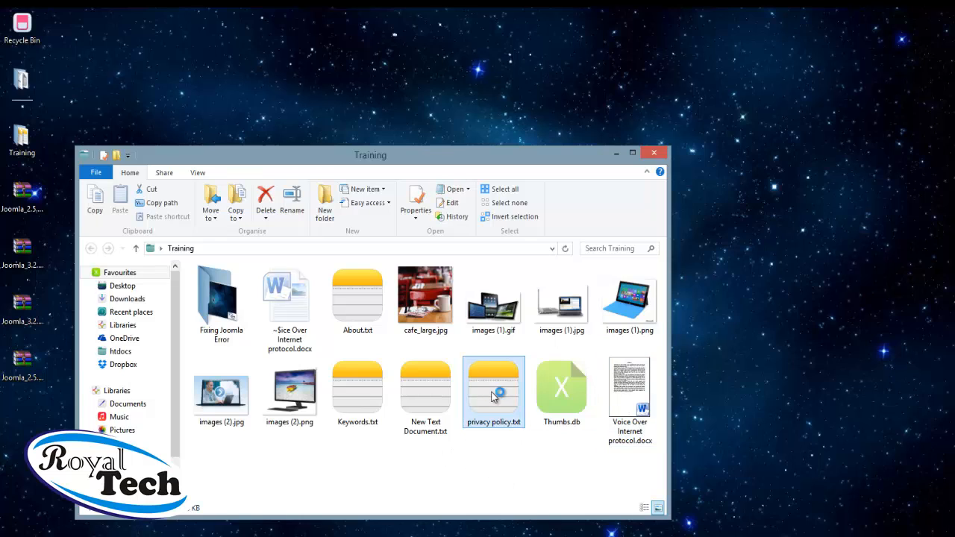
pyautogui.doubleClick(491, 397)
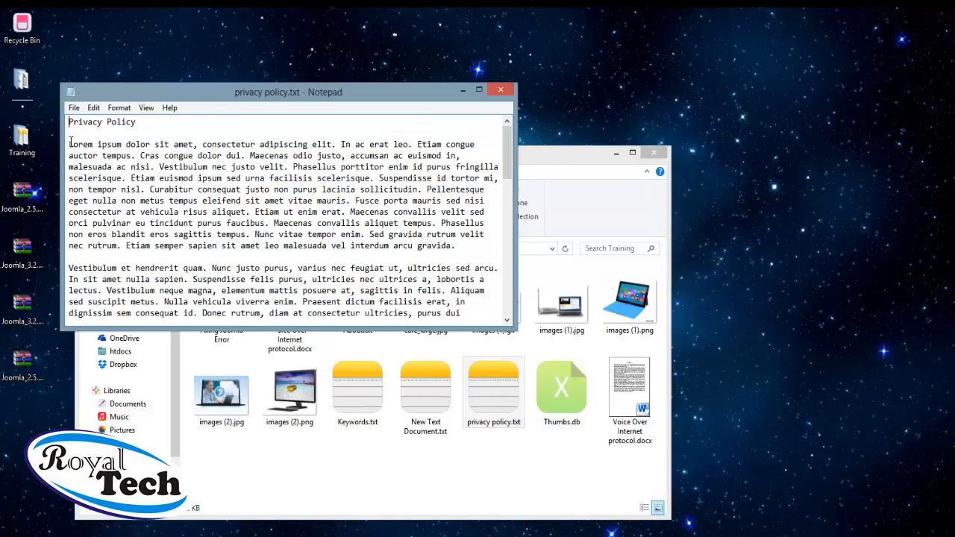
# Copy the text from Lorem to the end of the file, then minimise Notepad
pyautogui.moveTo(73, 142); pyautogui.dragTo(464, 302)
pyautogui.scroll(-5, 465, 303)
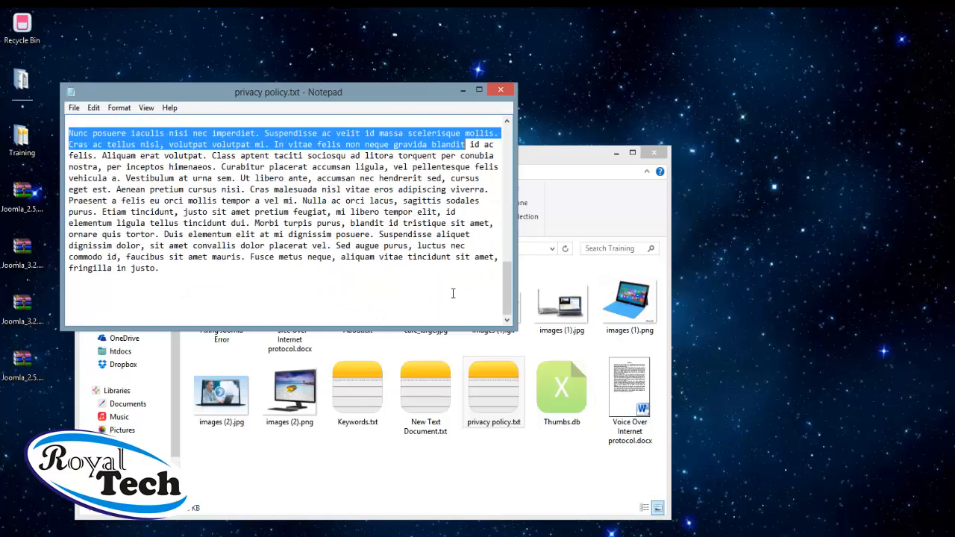
pyautogui.keyDown('shift'); pyautogui.click(285, 293); pyautogui.keyUp('shift')
pyautogui.rightClick(262, 202)
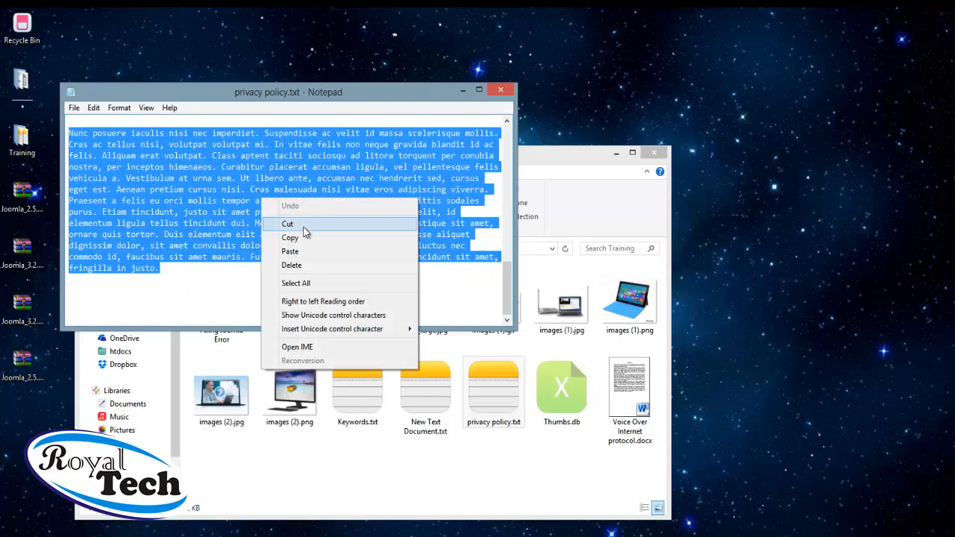
pyautogui.click(344, 237)
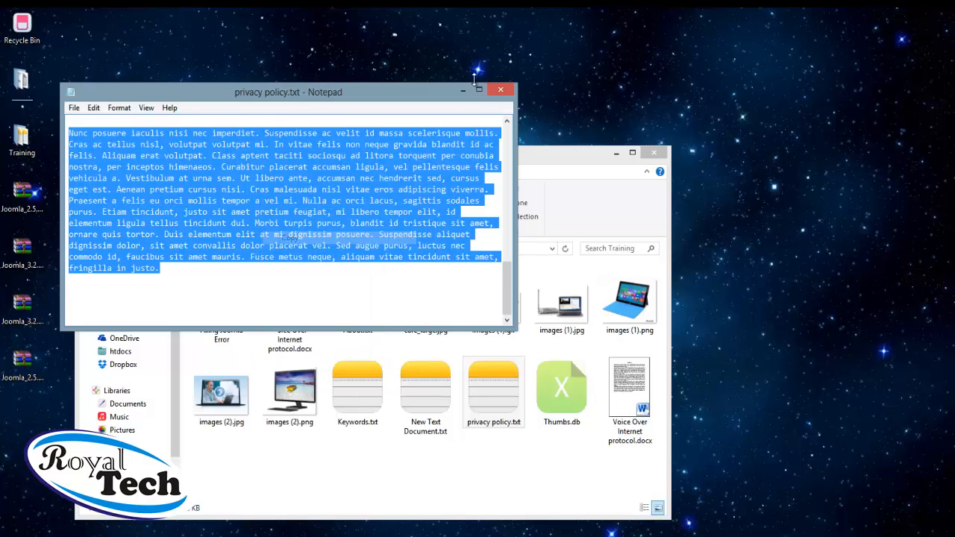
pyautogui.click(463, 90)
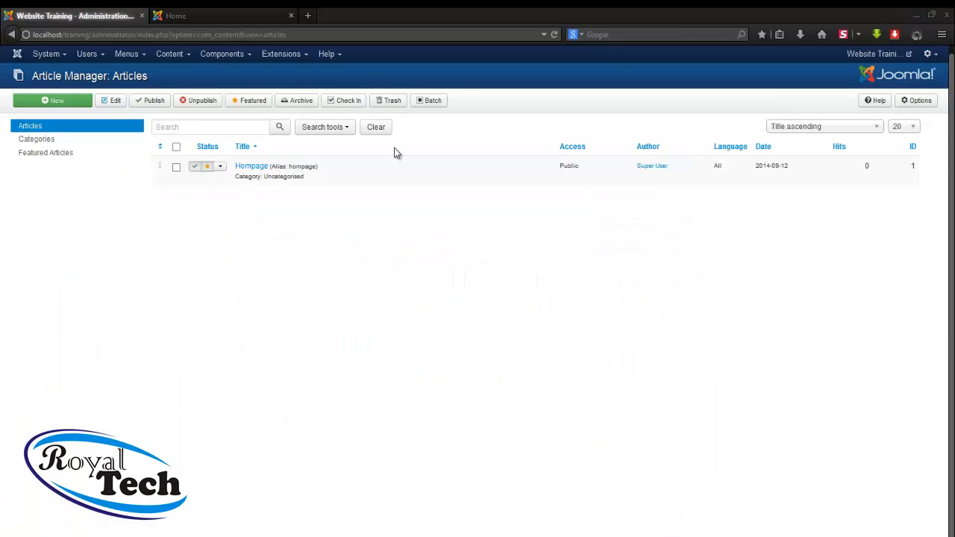
# Start a new article and put the cursor in its empty Title field
pyautogui.click(39, 104)
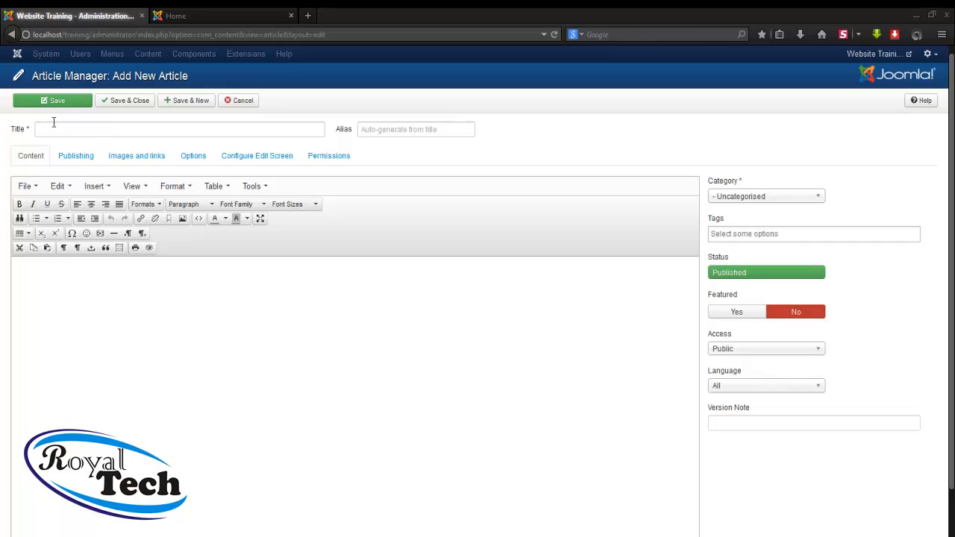
pyautogui.click(55, 128)
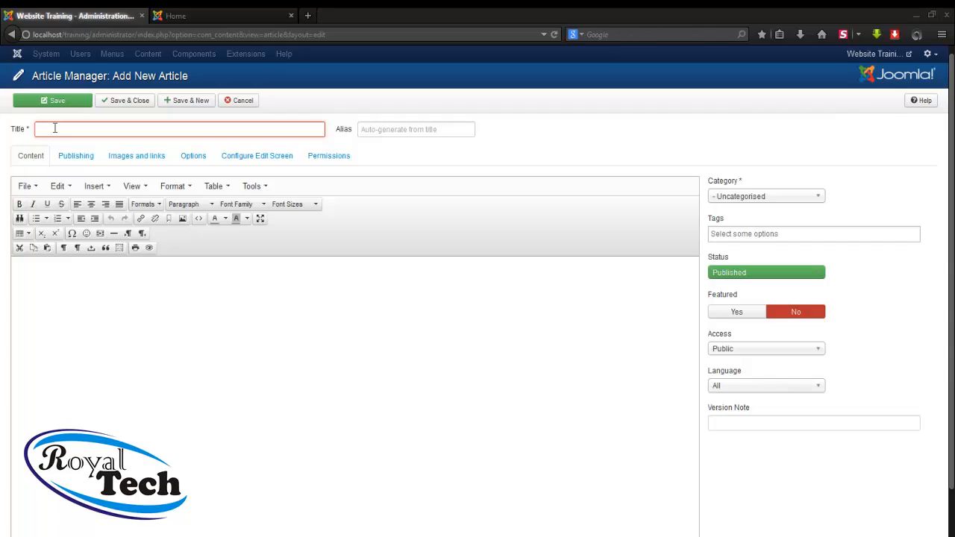
# Title the article 'Web Design Service' and paste the Lorem ipsum text into its body
pyautogui.write('Web')
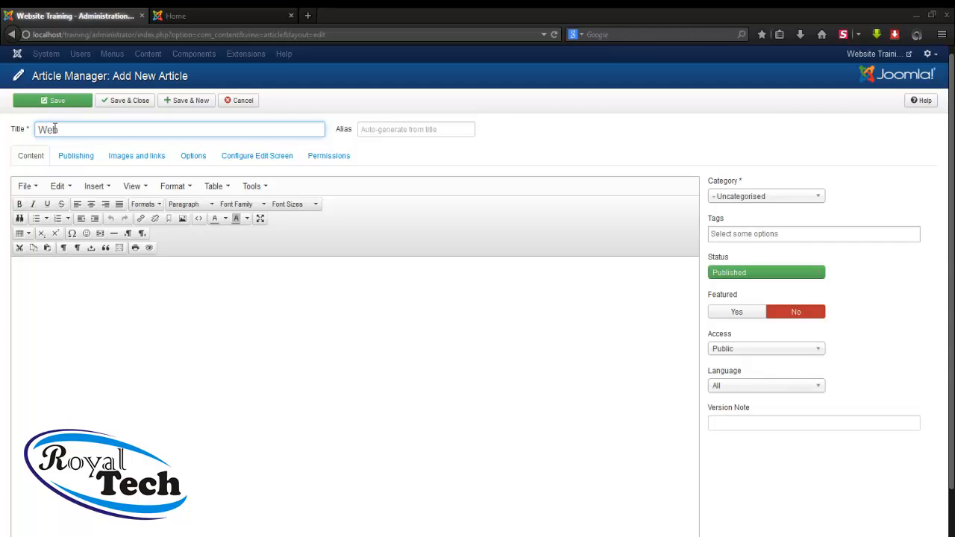
pyautogui.write(' Design Service')
pyautogui.click(28, 271)
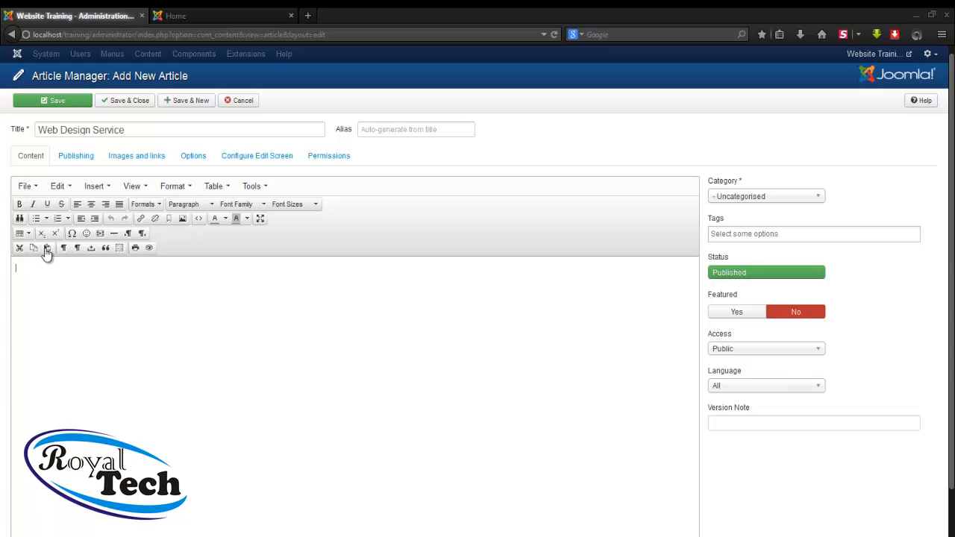
pyautogui.click(47, 249)
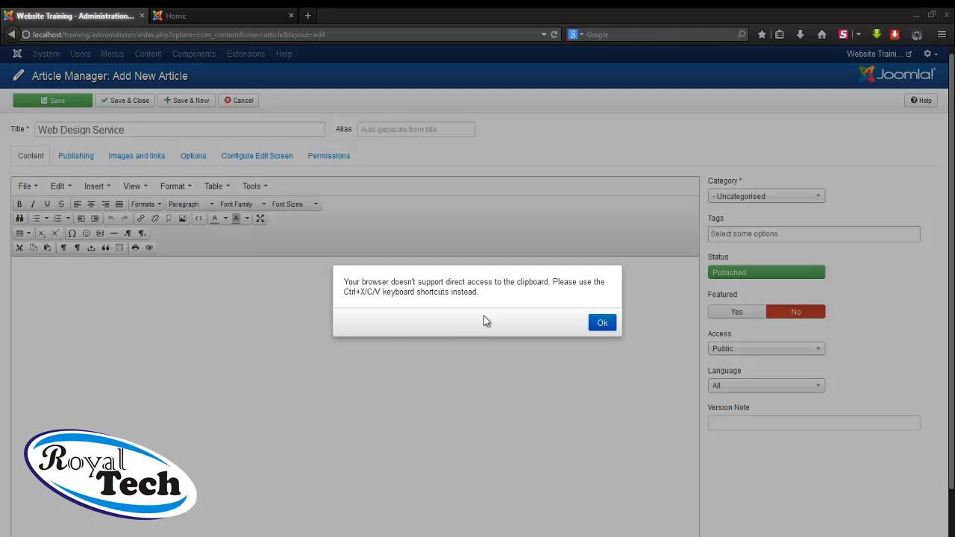
pyautogui.click(602, 322)
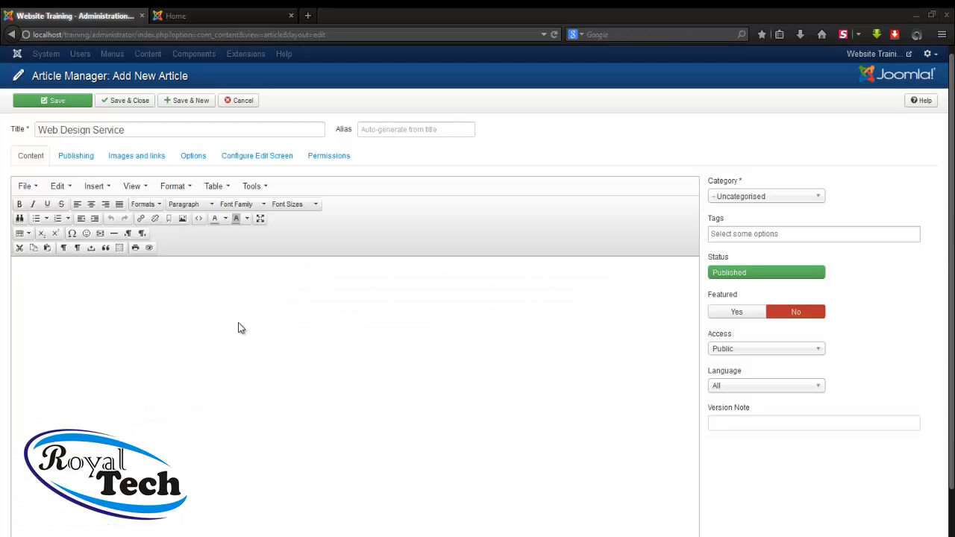
pyautogui.hotkey('ctrl', 'v')
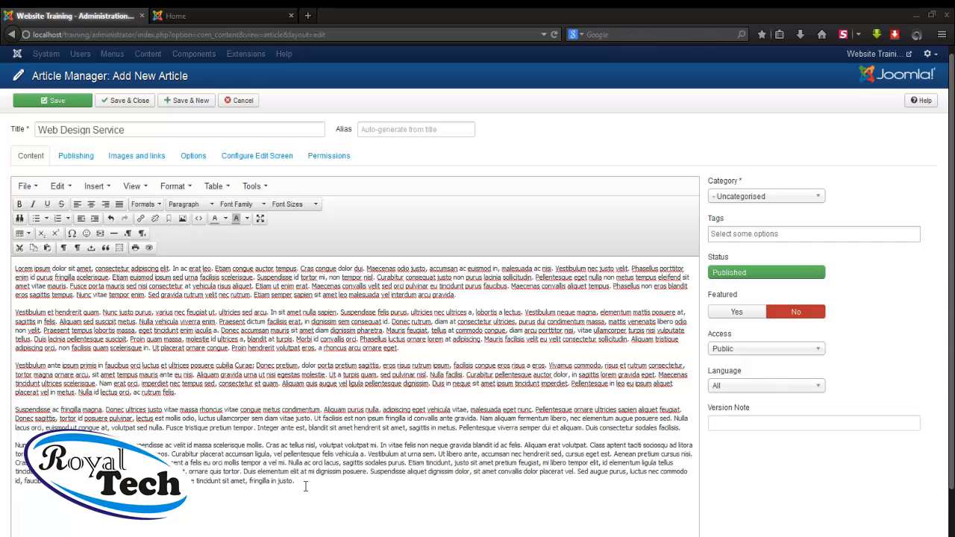
pyautogui.moveTo(302, 485); pyautogui.dragTo(15, 267)
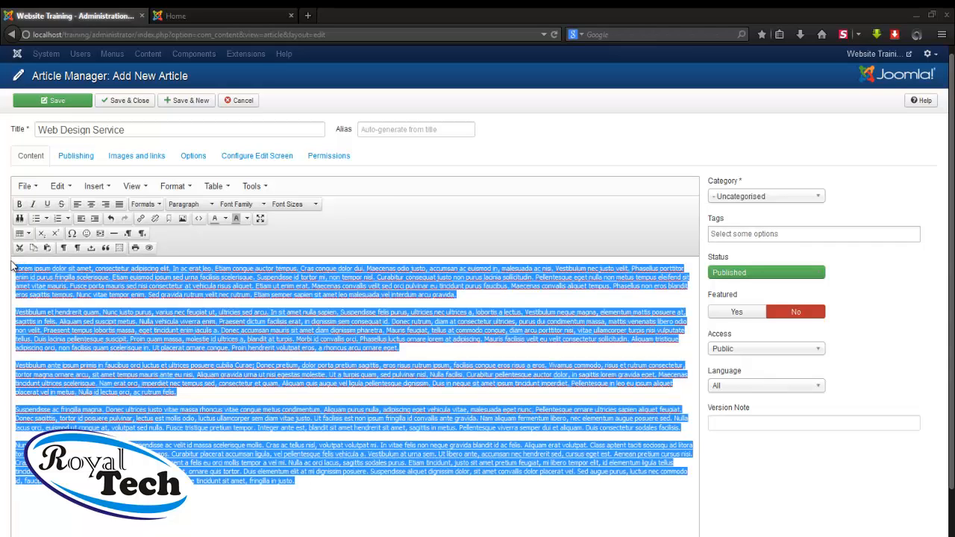
pyautogui.click(295, 206)
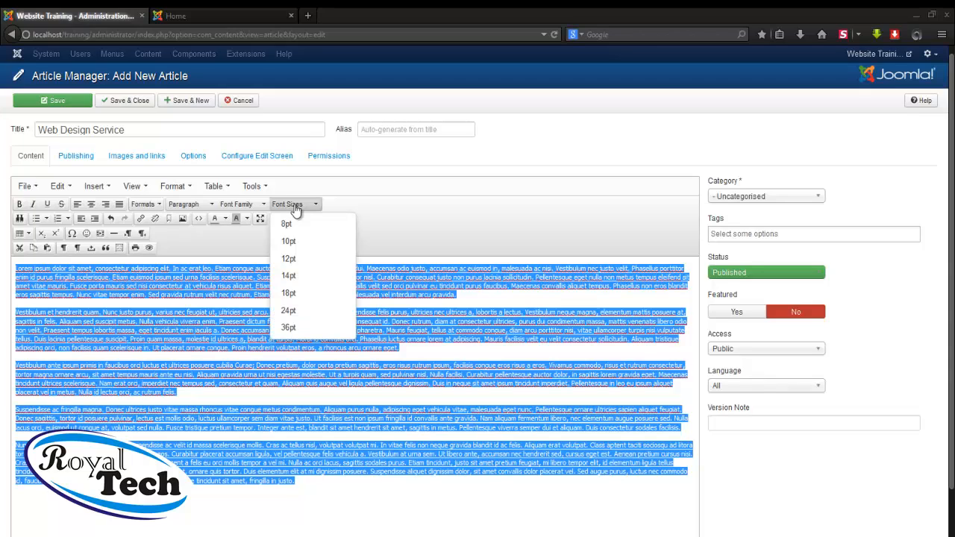
pyautogui.click(295, 266)
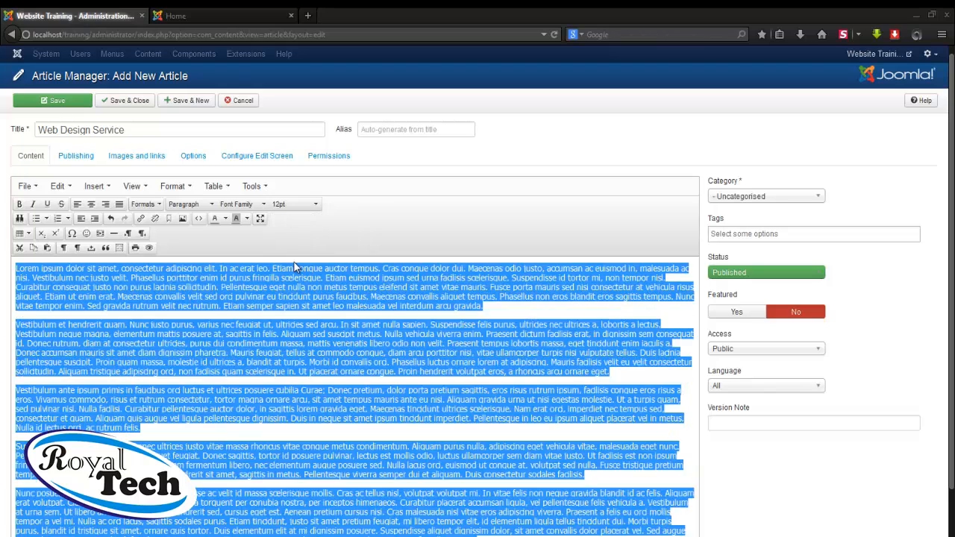
pyautogui.click(314, 315)
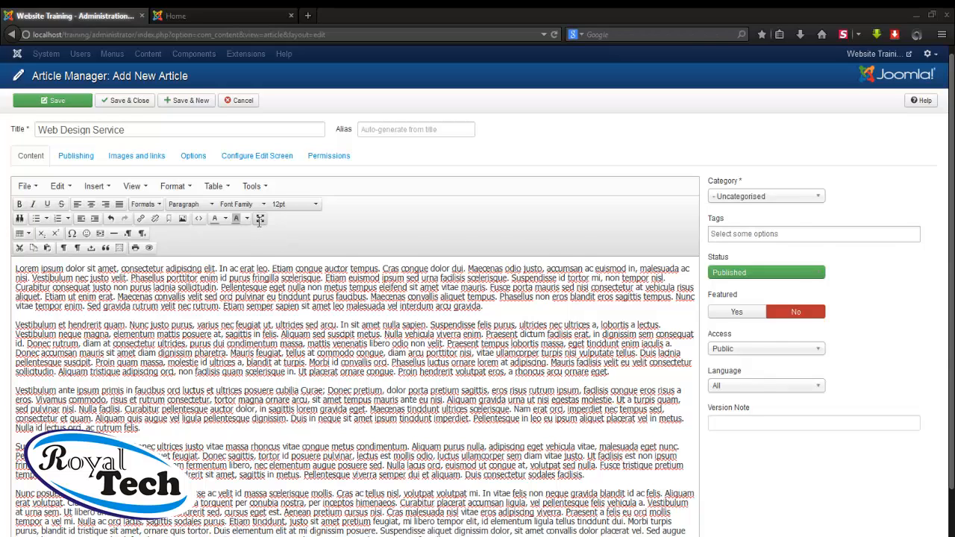
pyautogui.click(260, 220)
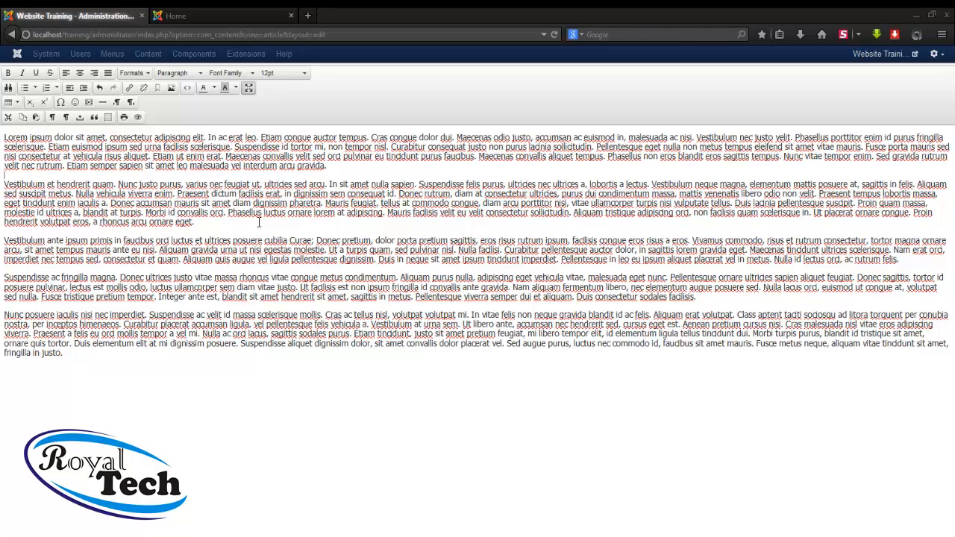
pyautogui.click(248, 88)
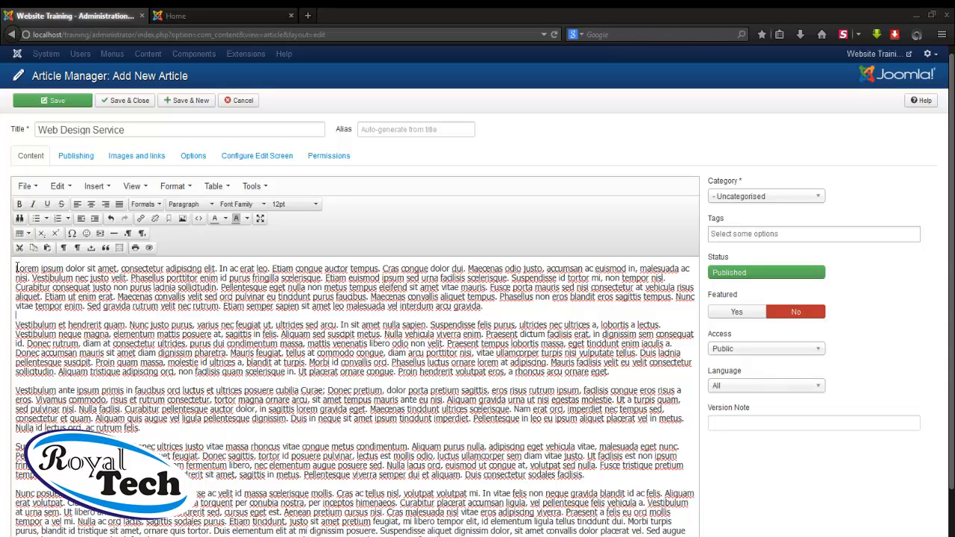
# Indent, justify and italicise all five Lorem ipsum paragraphs of the Web Design Service body
pyautogui.moveTo(17, 268); pyautogui.dragTo(560, 534)
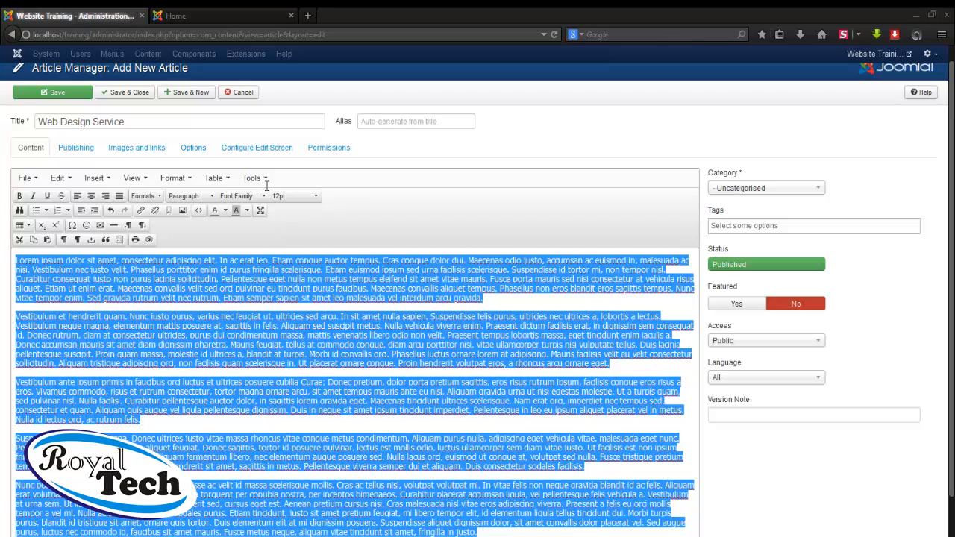
pyautogui.scroll(-1, 89, 218)
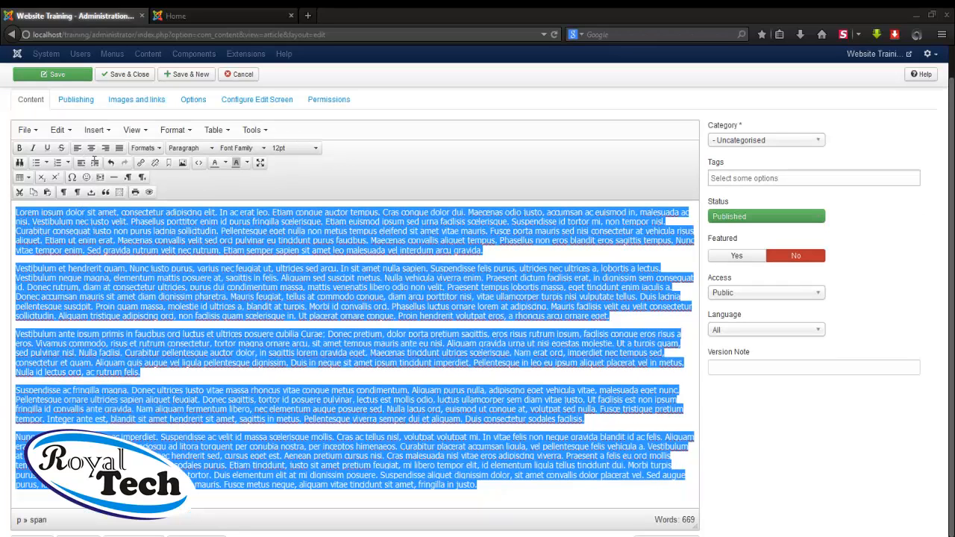
pyautogui.scroll(-1, 95, 160)
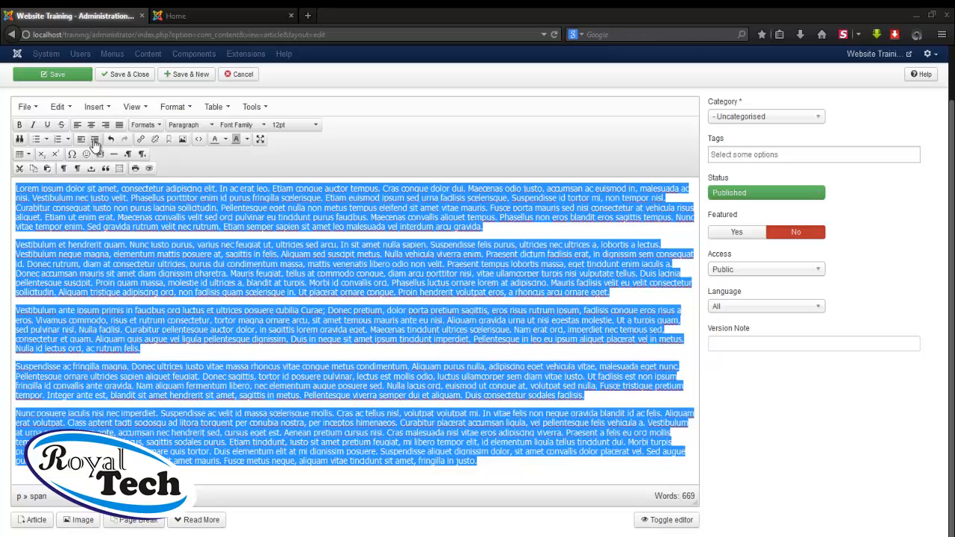
pyautogui.click(95, 140)
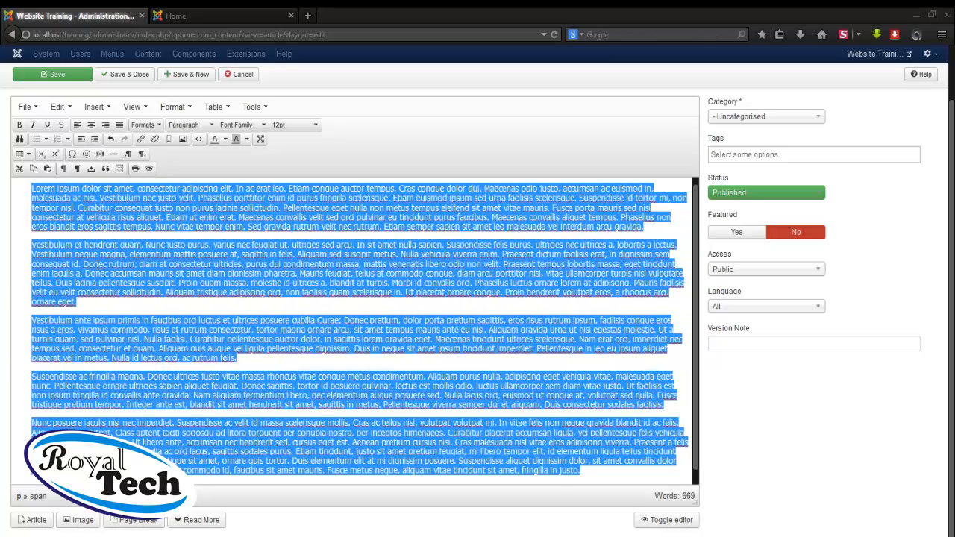
pyautogui.click(91, 129)
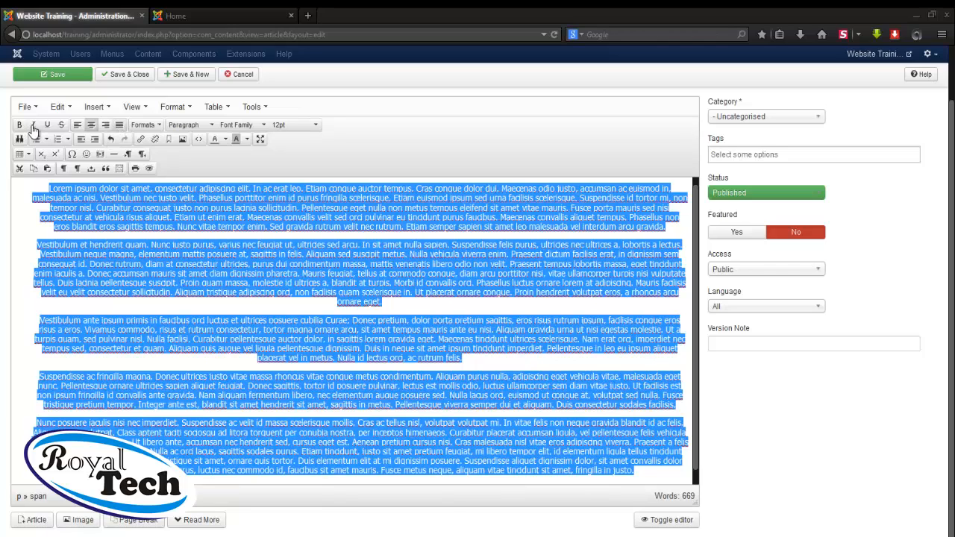
pyautogui.hotkey('ctrl', 'j')
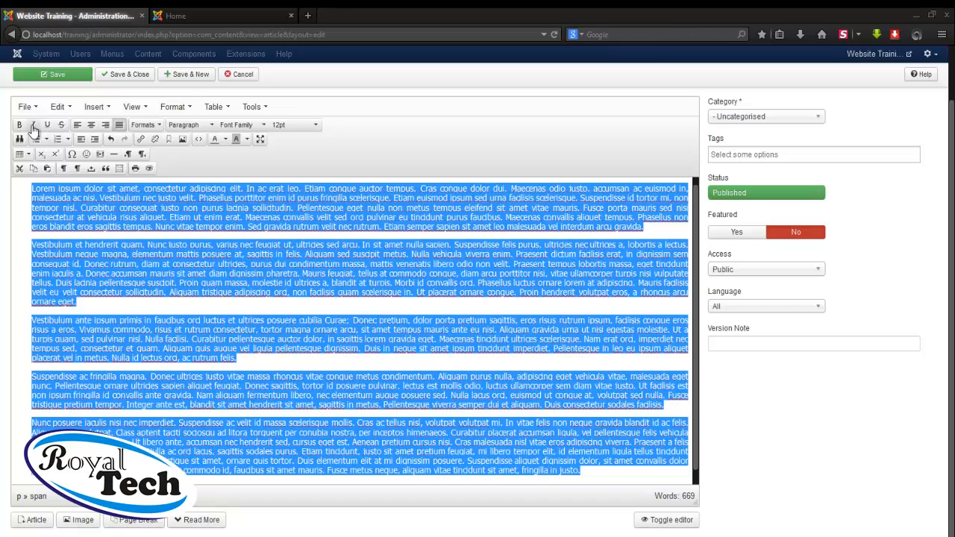
pyautogui.click(33, 127)
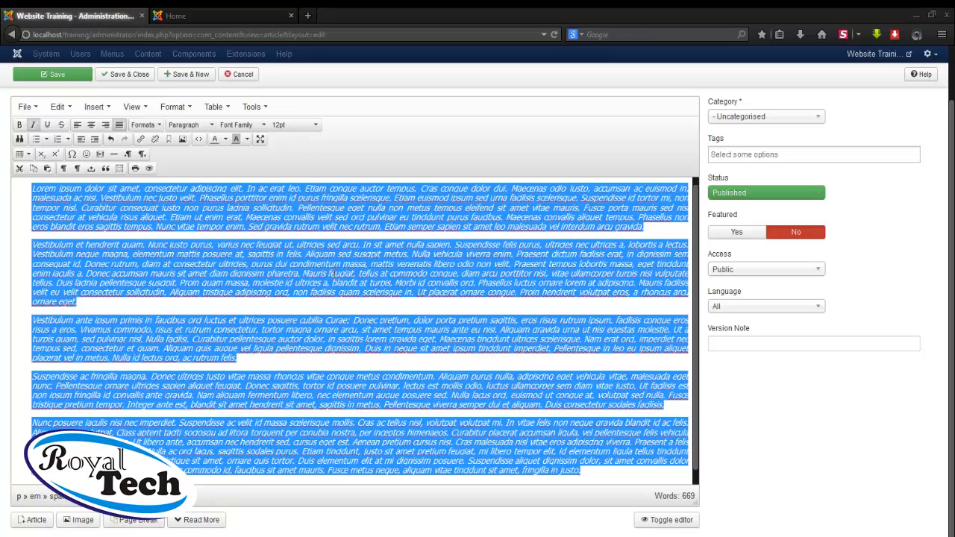
pyautogui.click(246, 305)
pyautogui.scroll(1, 506, 197)
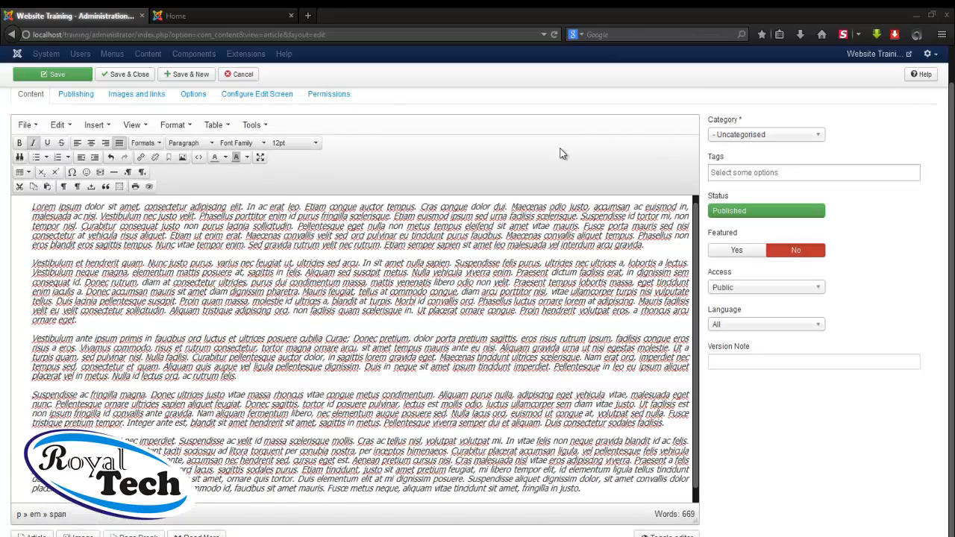
pyautogui.scroll(2, 561, 154)
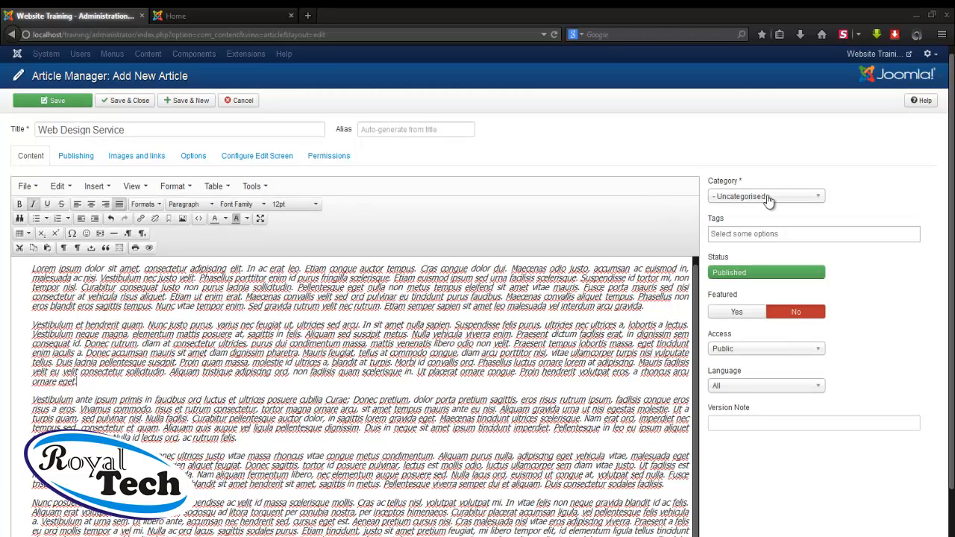
# Put the Web Design Service article in the Services category and save it with Save & New
pyautogui.click(769, 198)
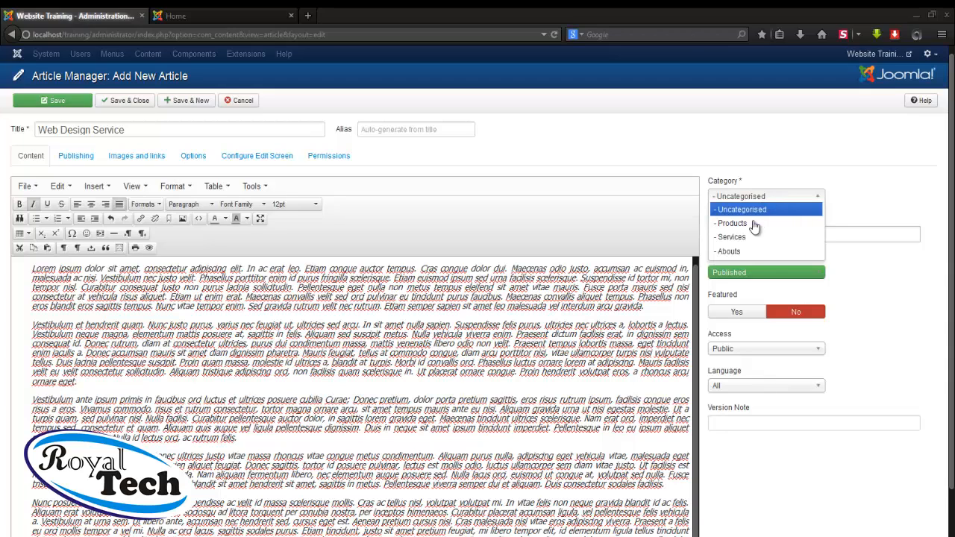
pyautogui.click(738, 238)
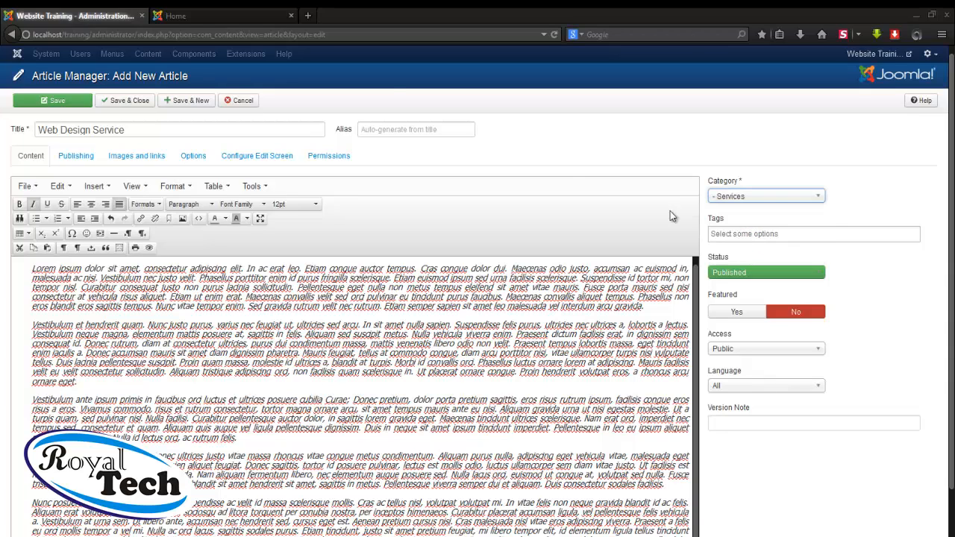
pyautogui.click(188, 104)
pyautogui.click(188, 105)
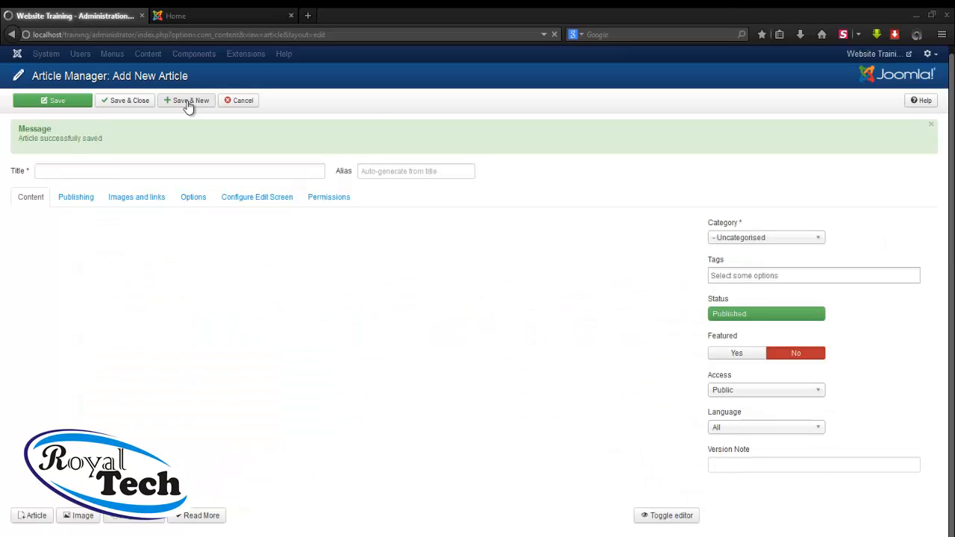
# Title the new article 'Networking', paste the Lorem ipsum text, and assign it to Services
pyautogui.click(177, 172)
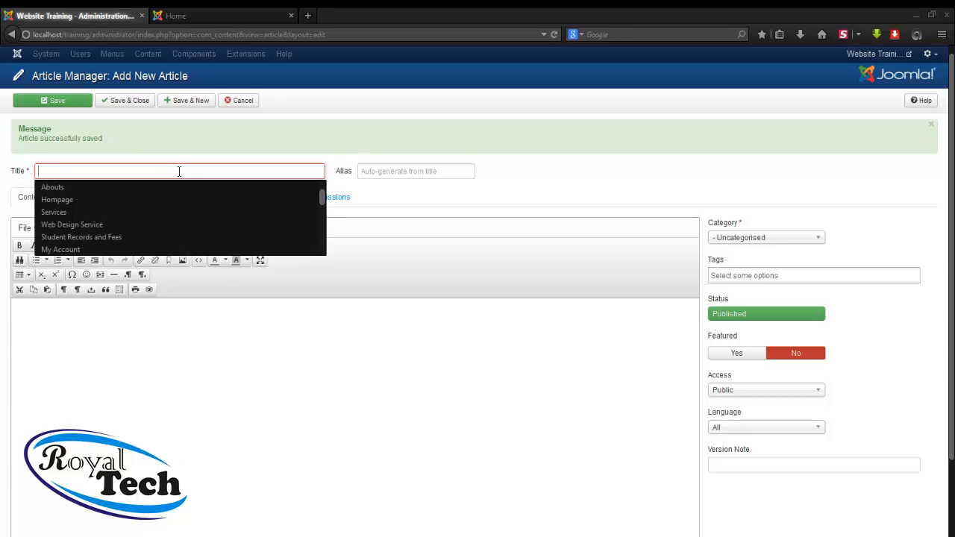
pyautogui.click(179, 172)
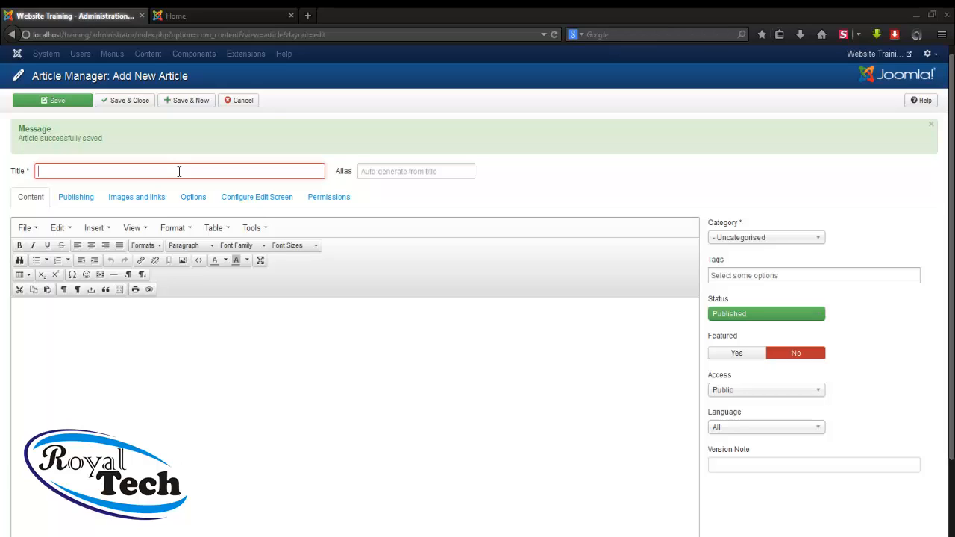
pyautogui.write('N')
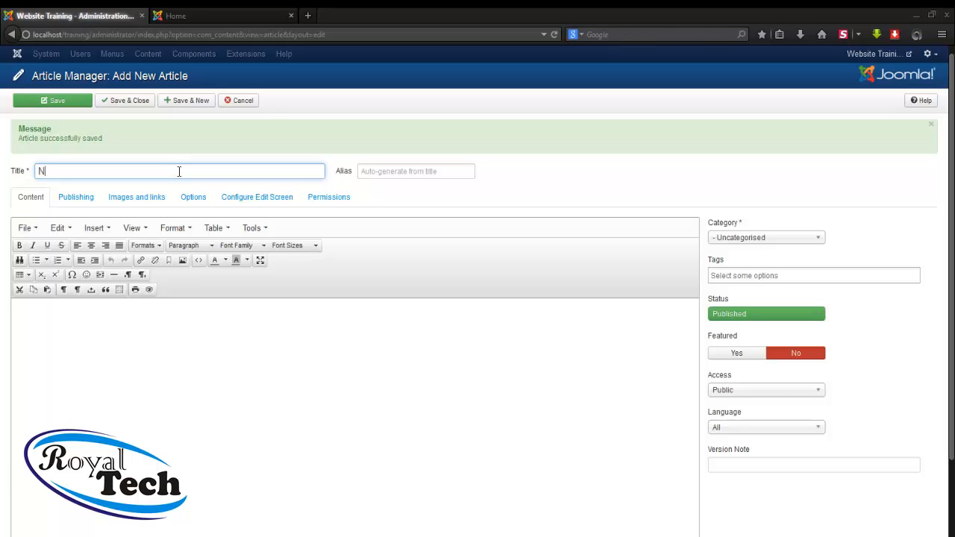
pyautogui.write('etworking')
pyautogui.click(177, 335)
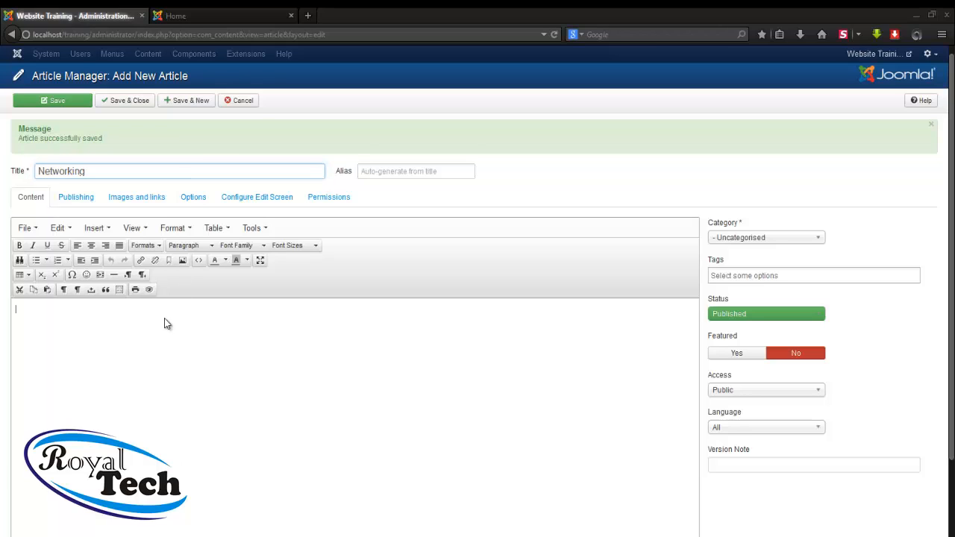
pyautogui.click(47, 290)
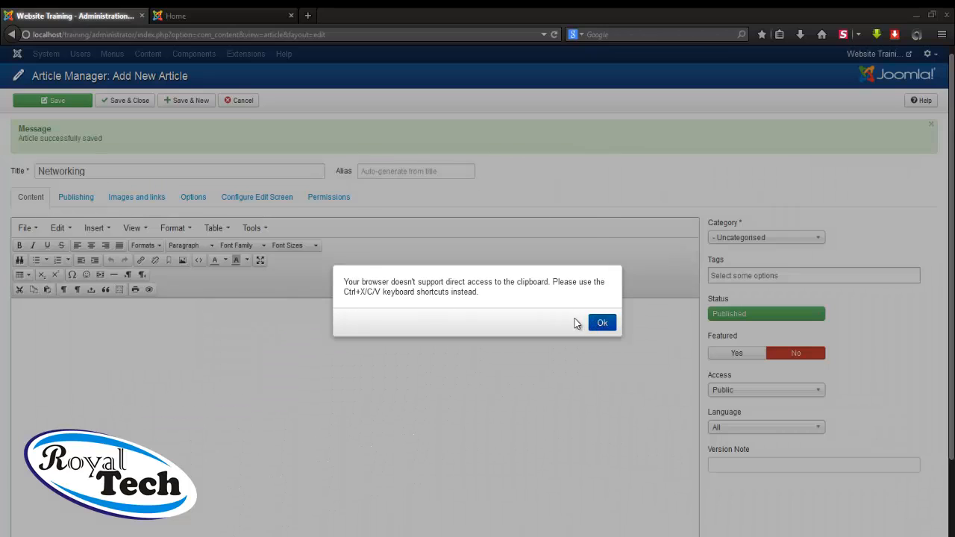
pyautogui.click(601, 322)
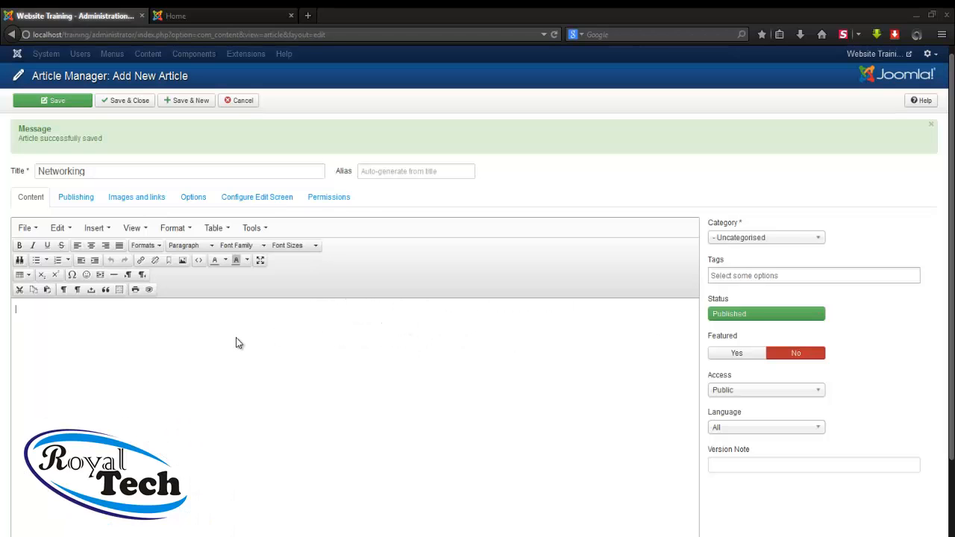
pyautogui.hotkey('ctrl', 'v')
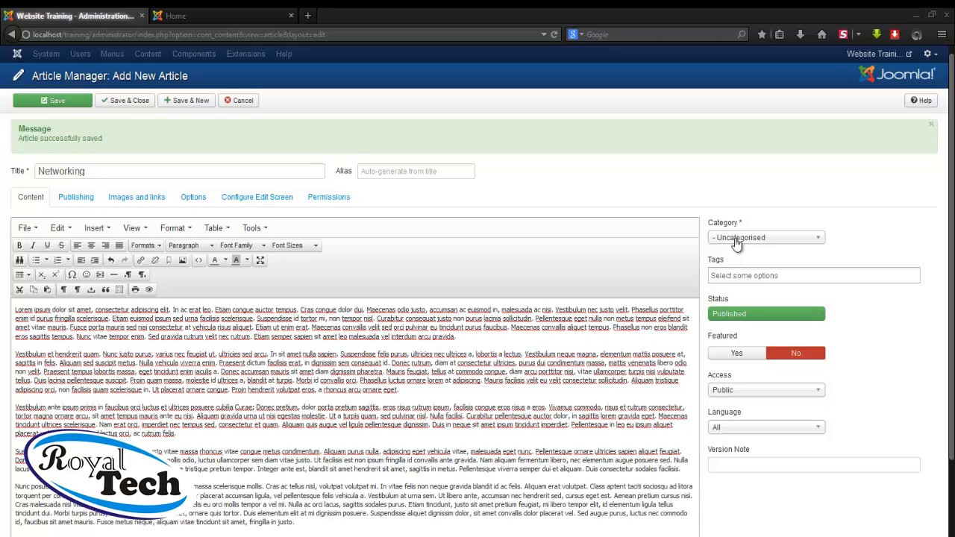
pyautogui.click(737, 243)
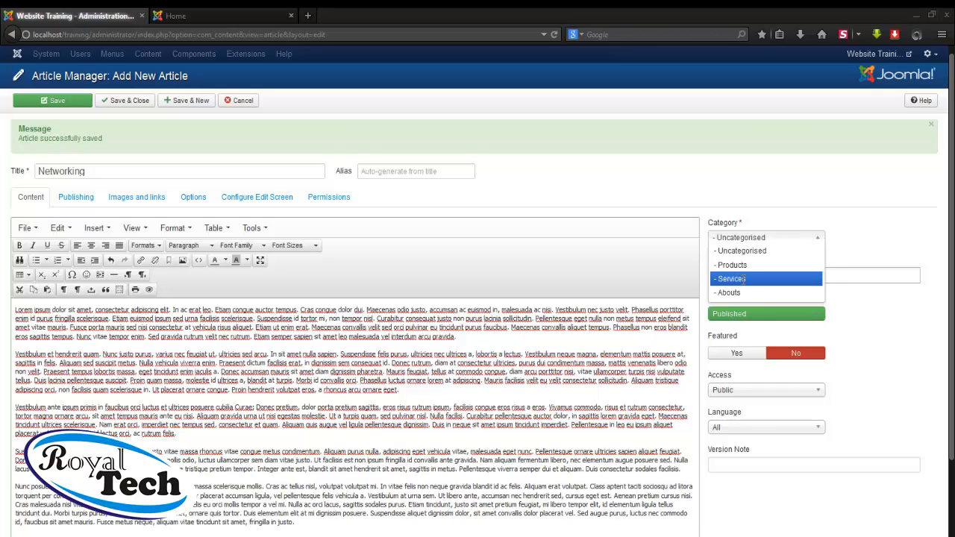
pyautogui.click(743, 281)
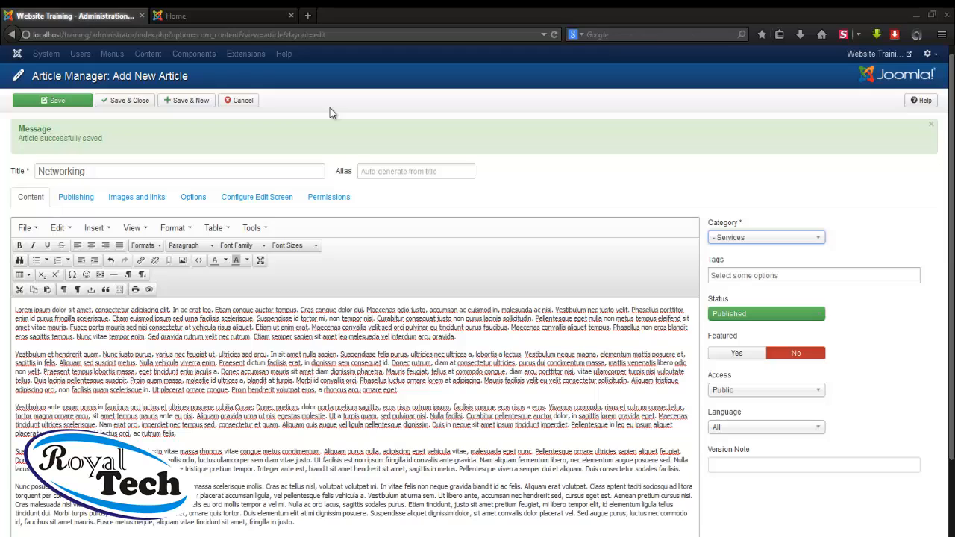
# Save Networking and start a new article titled 'Hardwares' in the Products category
pyautogui.click(187, 103)
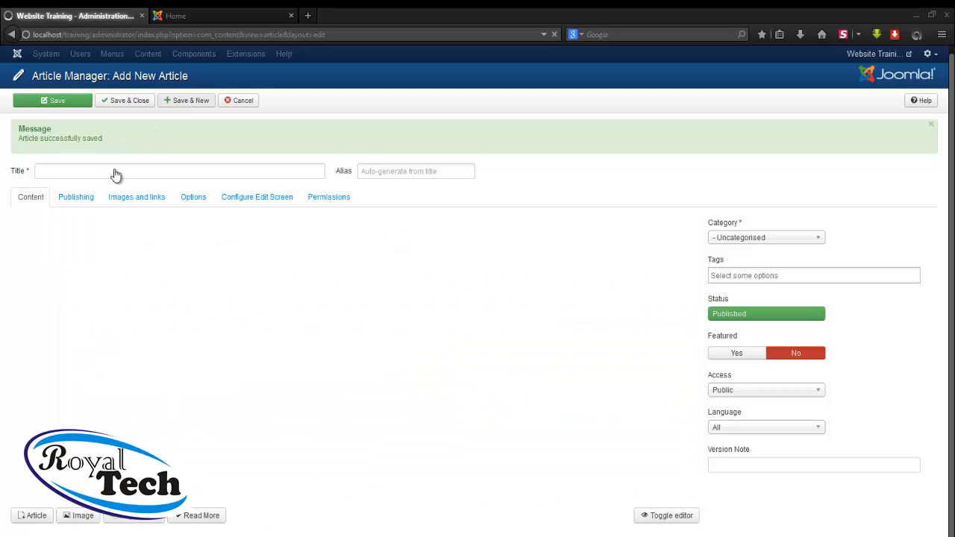
pyautogui.click(115, 171)
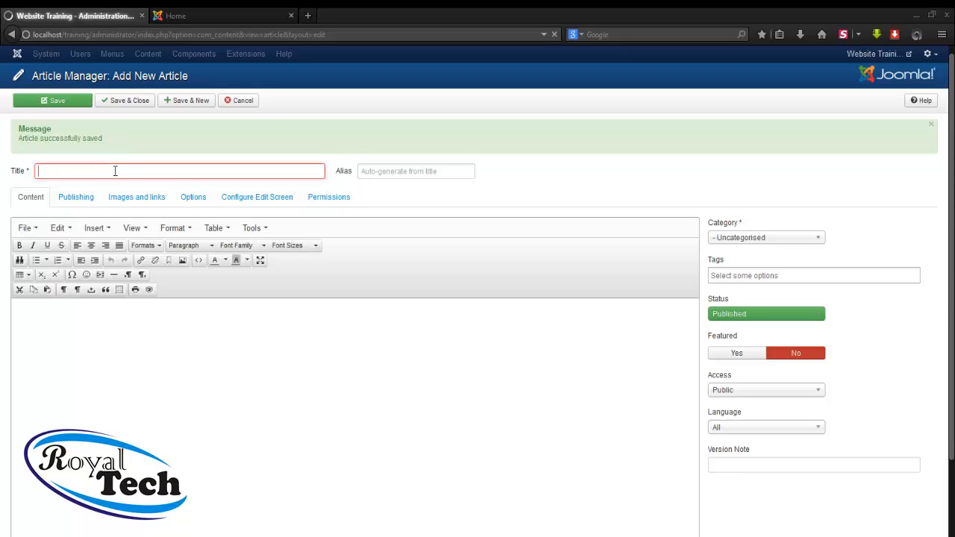
pyautogui.write('Hardwares')
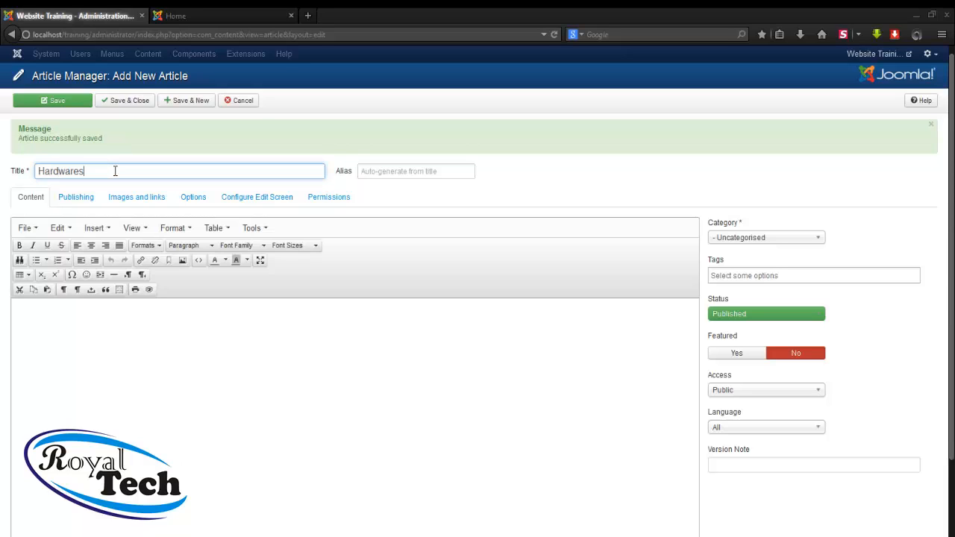
pyautogui.click(743, 239)
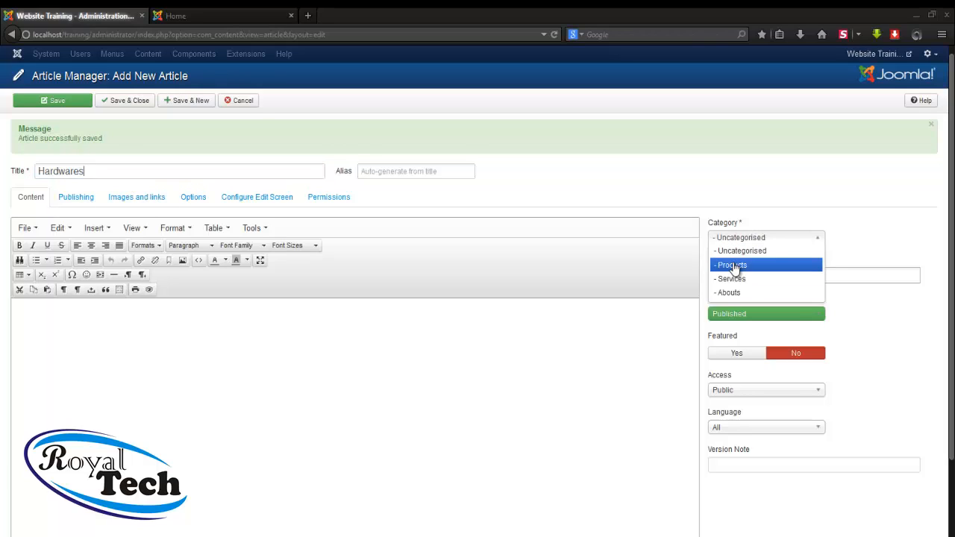
pyautogui.click(735, 265)
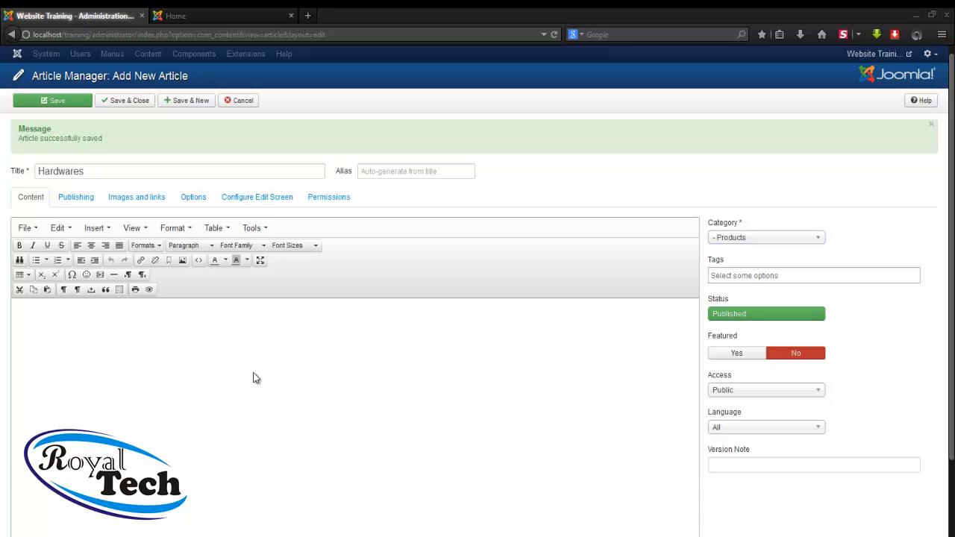
# Paste the lorem ipsum text into the Hardwares body, then save and close it
pyautogui.hotkey('ctrl', 'v')
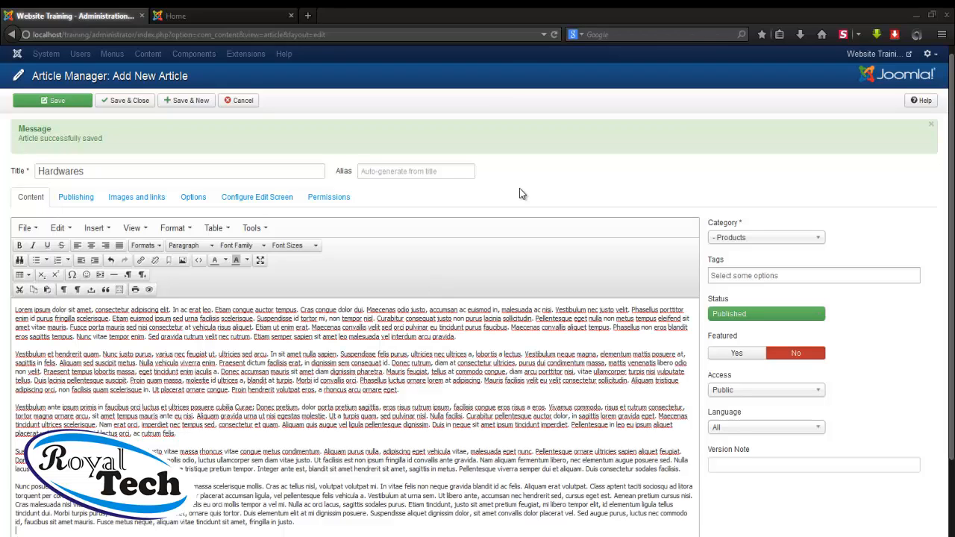
pyautogui.click(123, 102)
pyautogui.click(123, 103)
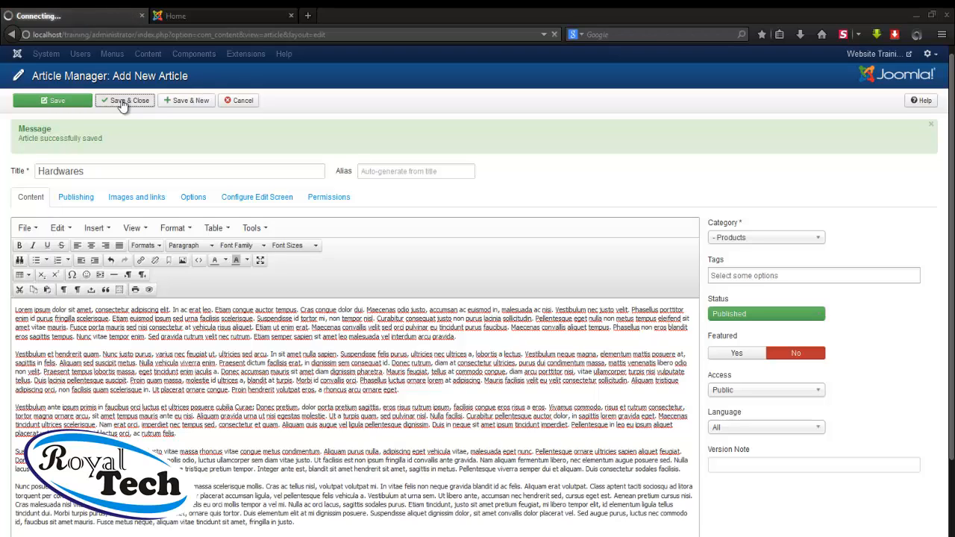
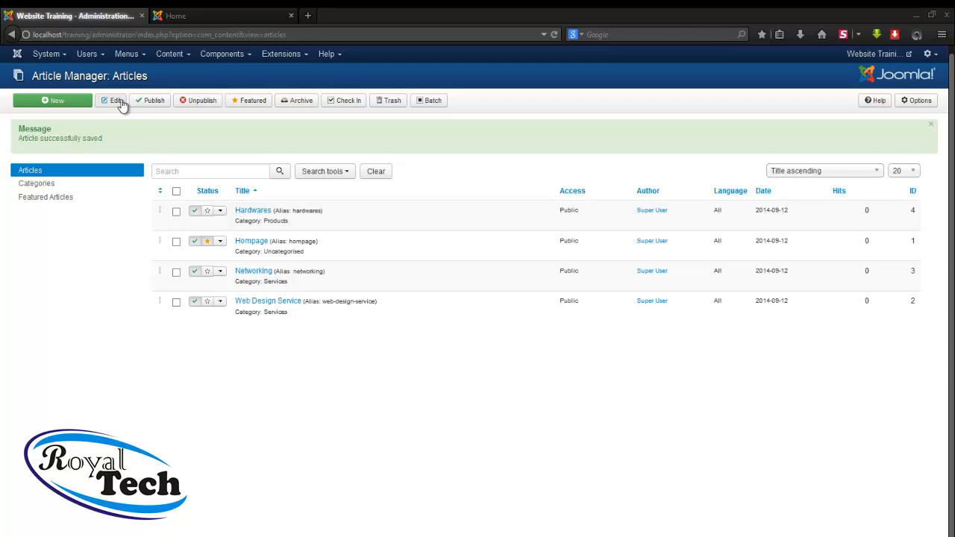
# Open the Menus list to reach Main Menu's Add New Menu Item option
pyautogui.click(192, 170)
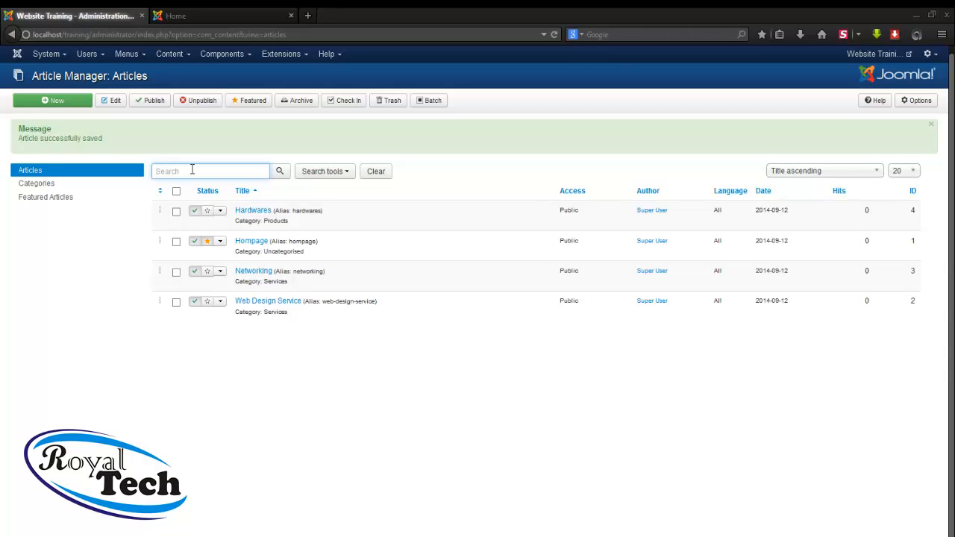
pyautogui.click(130, 60)
pyautogui.moveTo(133, 100)
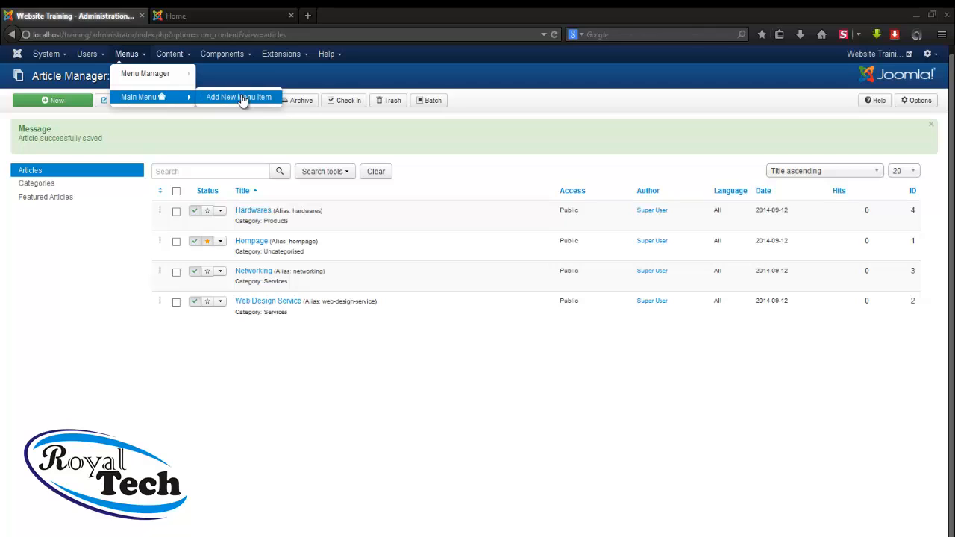
# Start a new Main Menu item titled 'Home' and bring up the menu item type list
pyautogui.click(240, 98)
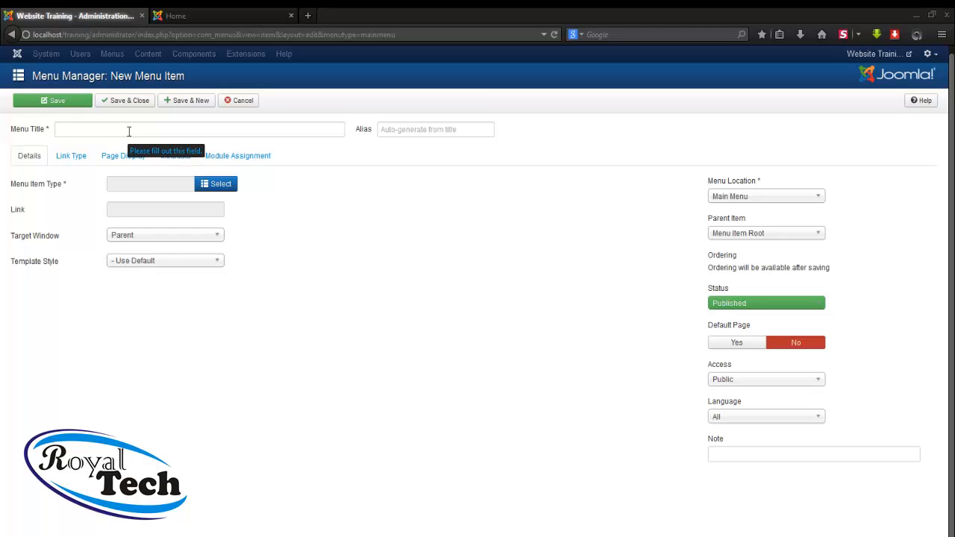
pyautogui.click(128, 132)
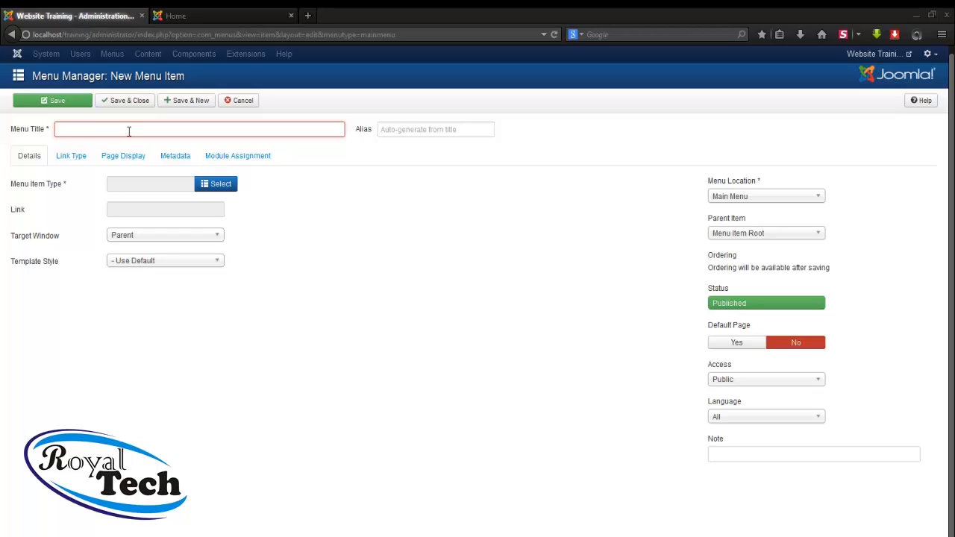
pyautogui.write('Ho')
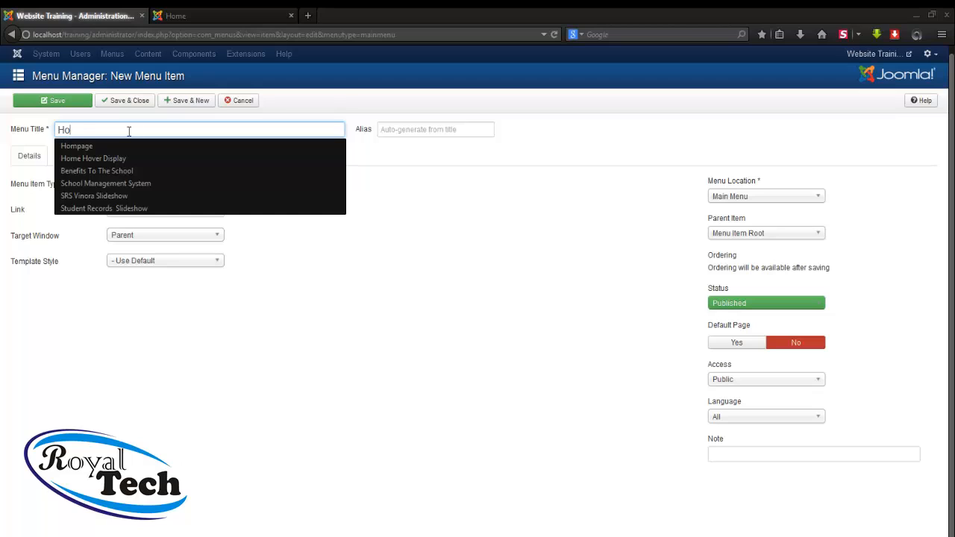
pyautogui.write('me')
pyautogui.press('Escape')
pyautogui.click(315, 201)
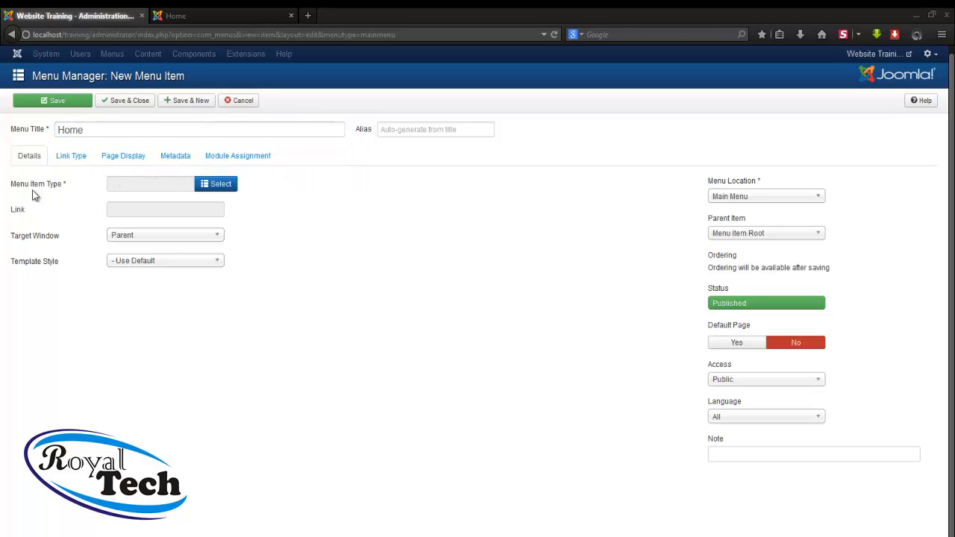
pyautogui.moveTo(34, 194)
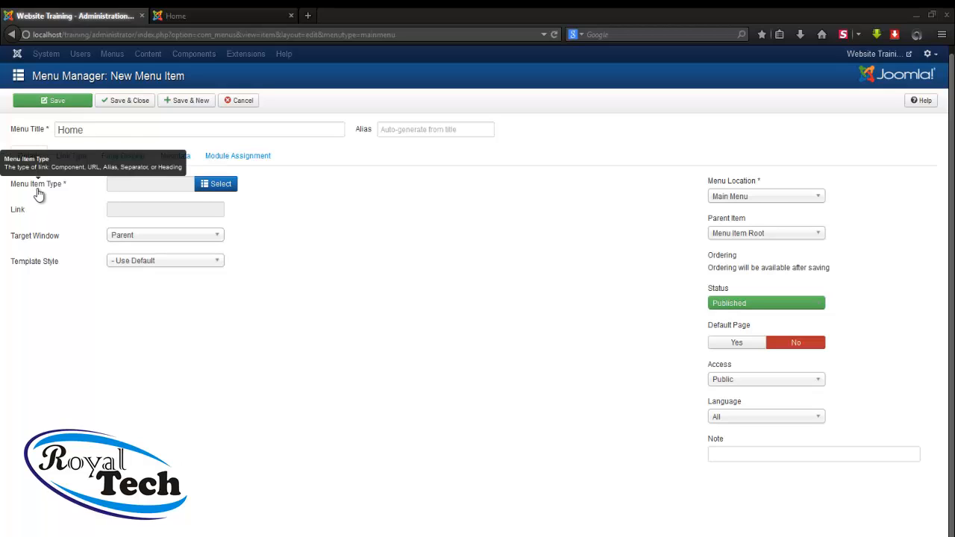
pyautogui.click(208, 190)
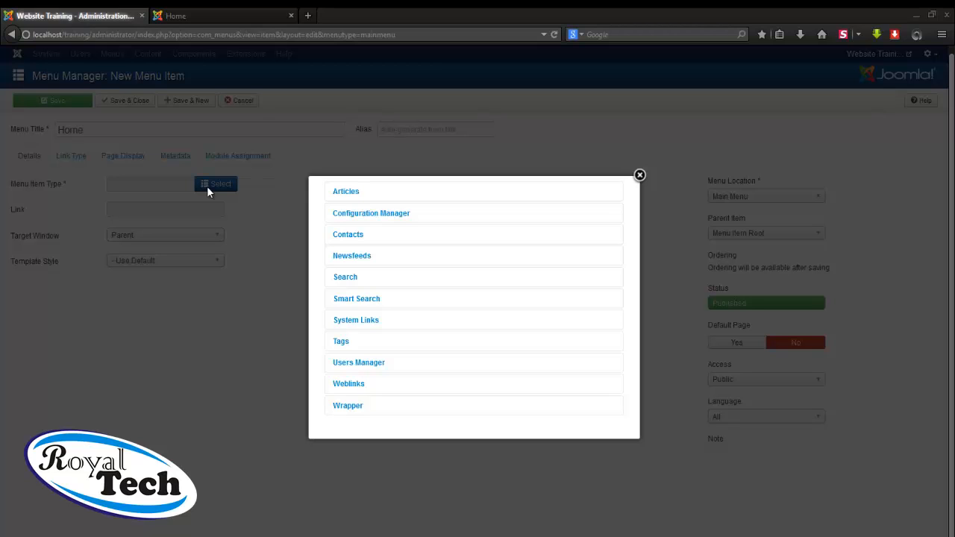
# Choose Articles > Single Article as the Home item's type
pyautogui.click(346, 192)
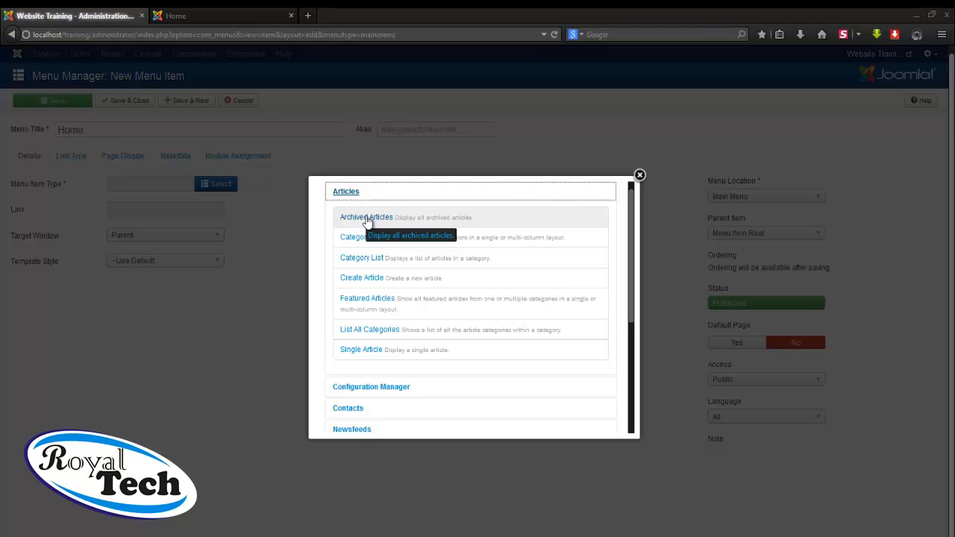
pyautogui.click(353, 351)
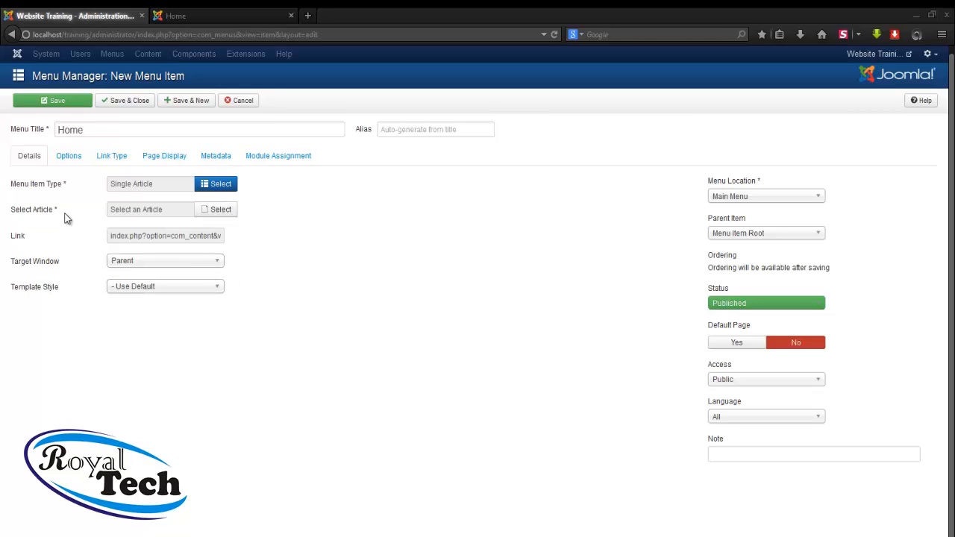
# Link the Home item to the Hompage article and attempt Save & New
pyautogui.click(225, 211)
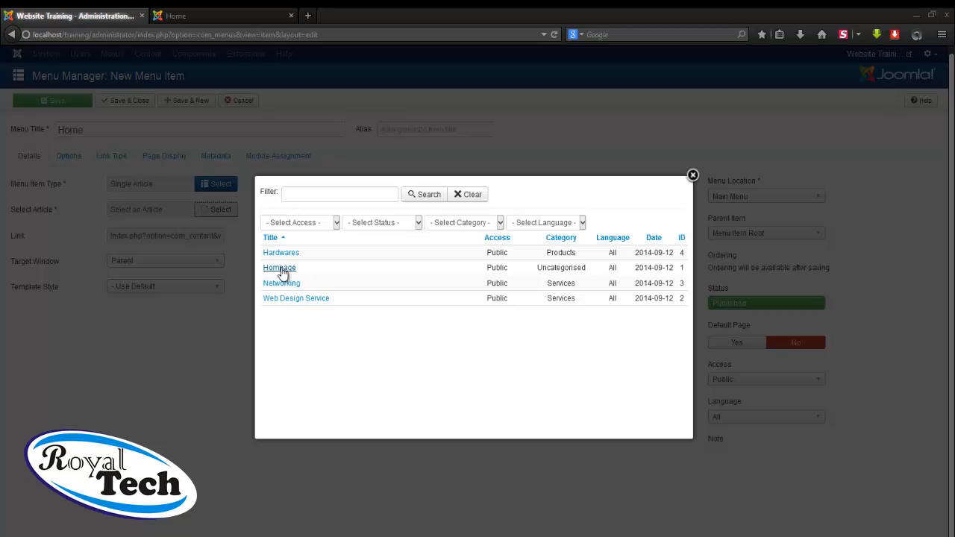
pyautogui.click(281, 269)
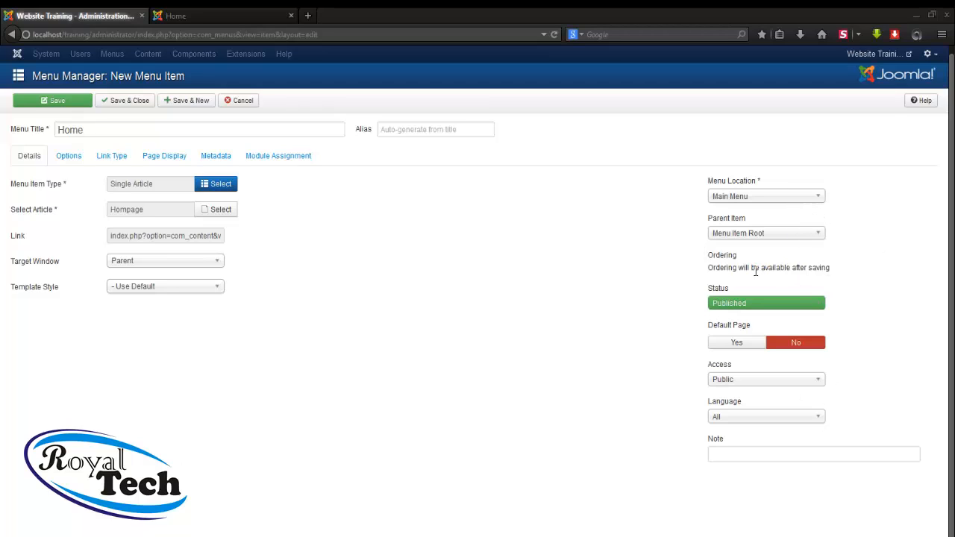
pyautogui.click(200, 107)
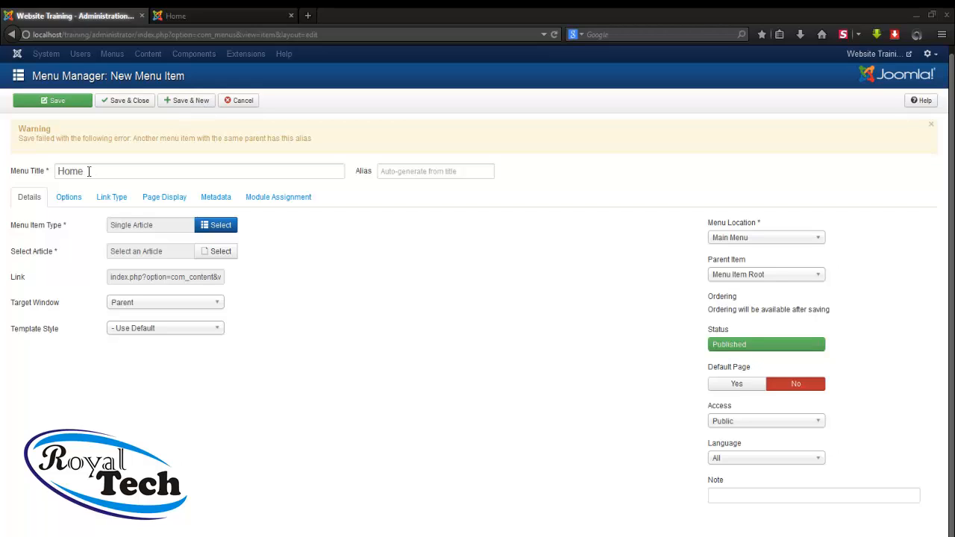
# Retitle the new menu item 'Services' and bring up the menu item type list
pyautogui.doubleClick(60, 171)
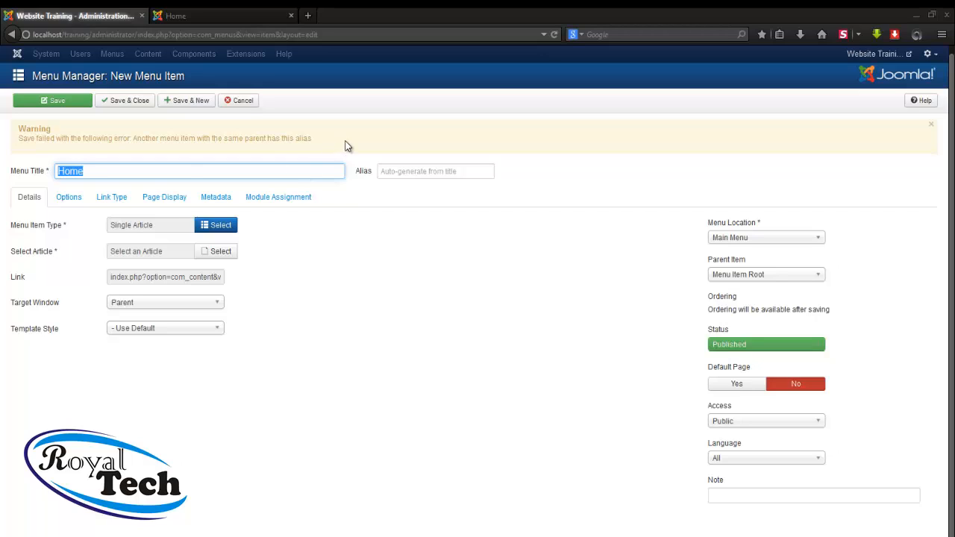
pyautogui.write('Services')
pyautogui.click(219, 225)
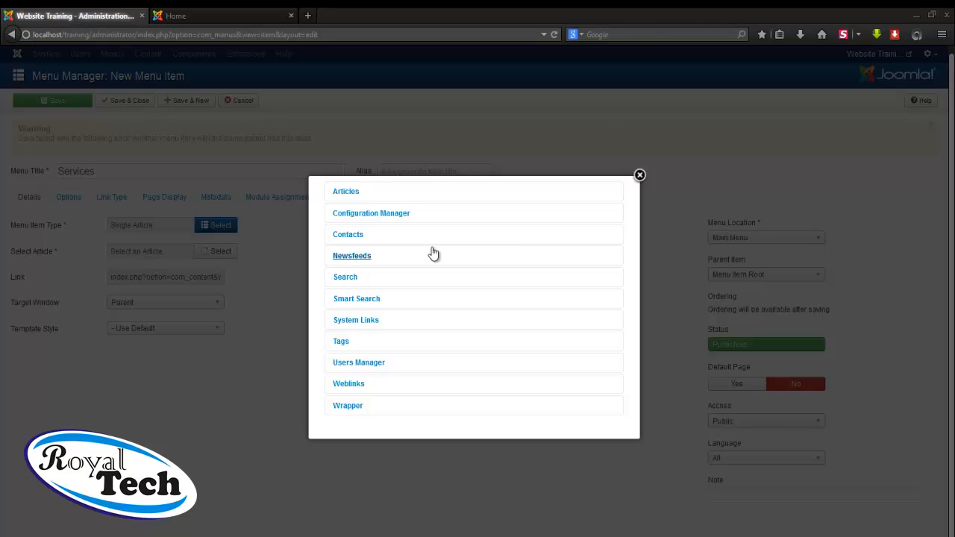
# Browse the type categories down to System Links and choose Text Separator
pyautogui.click(348, 193)
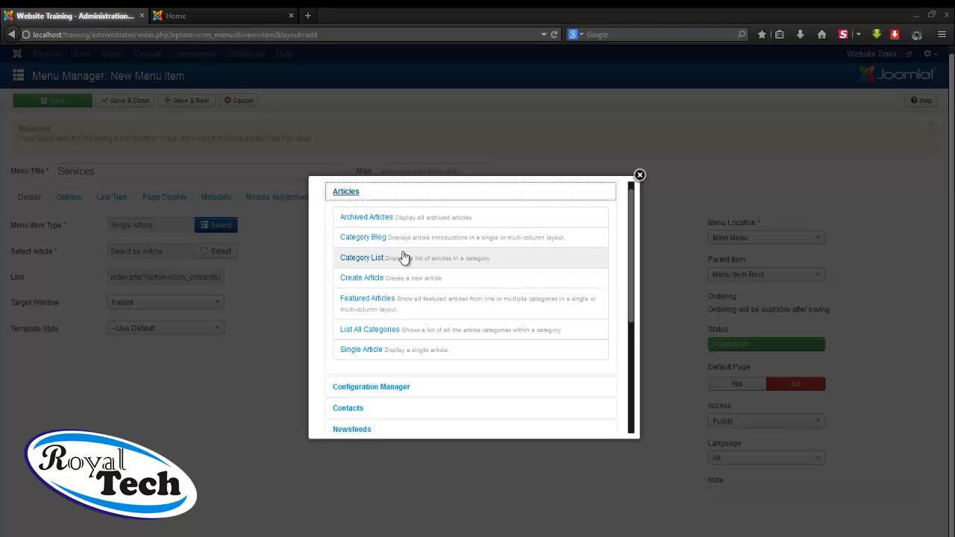
pyautogui.scroll(-3, 404, 257)
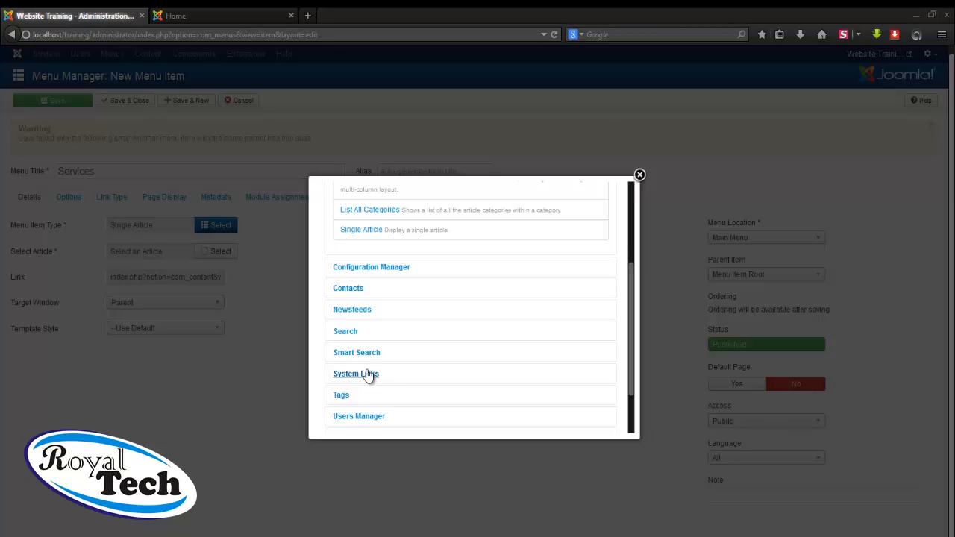
pyautogui.click(339, 395)
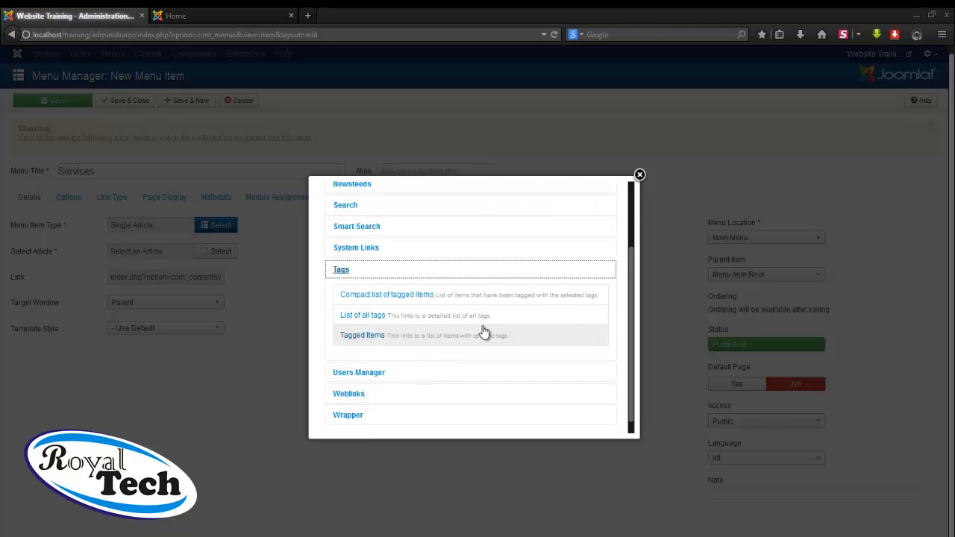
pyautogui.scroll(-1, 484, 332)
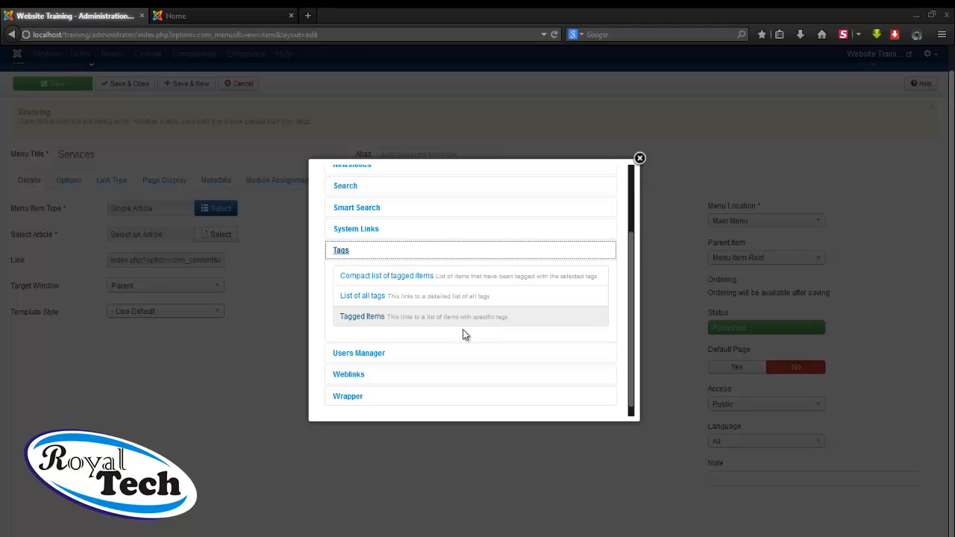
pyautogui.click(362, 355)
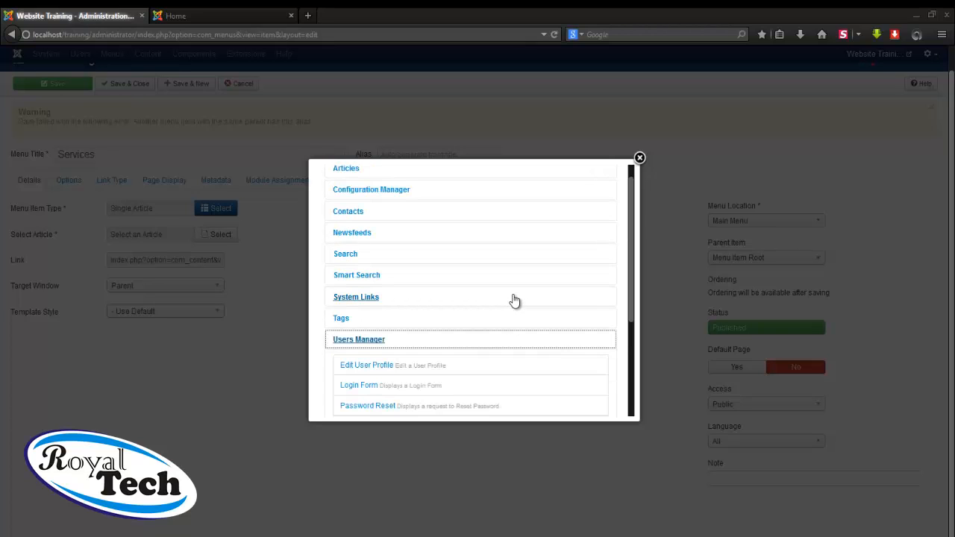
pyautogui.scroll(-3, 516, 301)
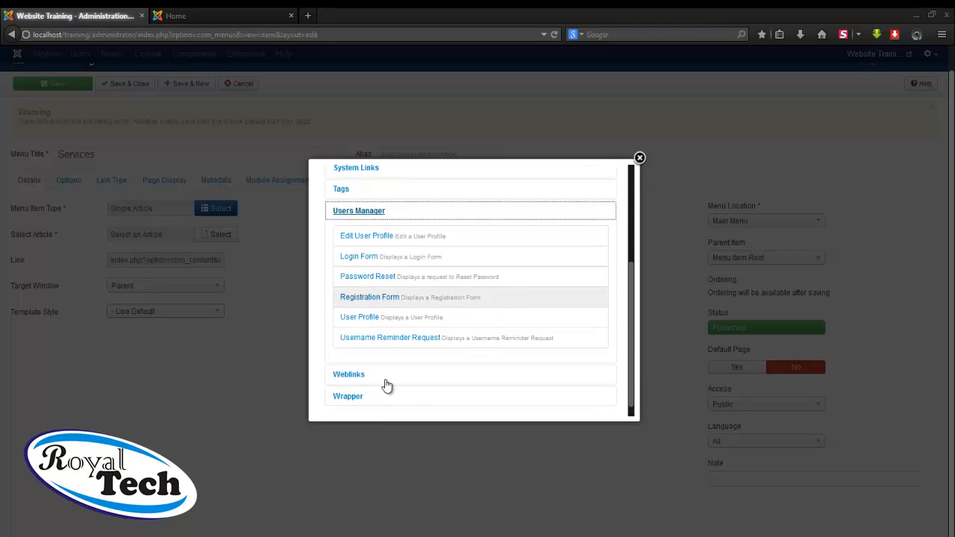
pyautogui.click(356, 377)
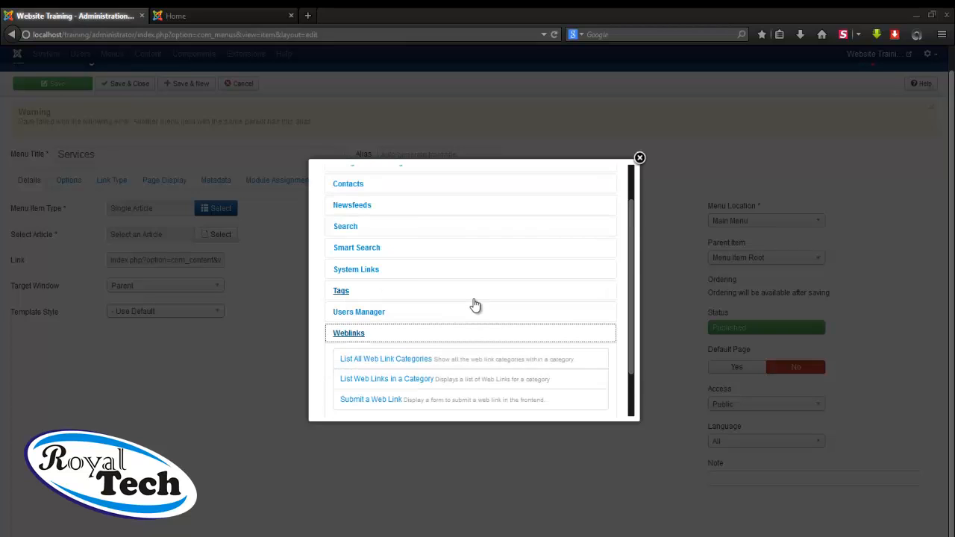
pyautogui.scroll(-1, 475, 305)
pyautogui.scroll(2, 476, 304)
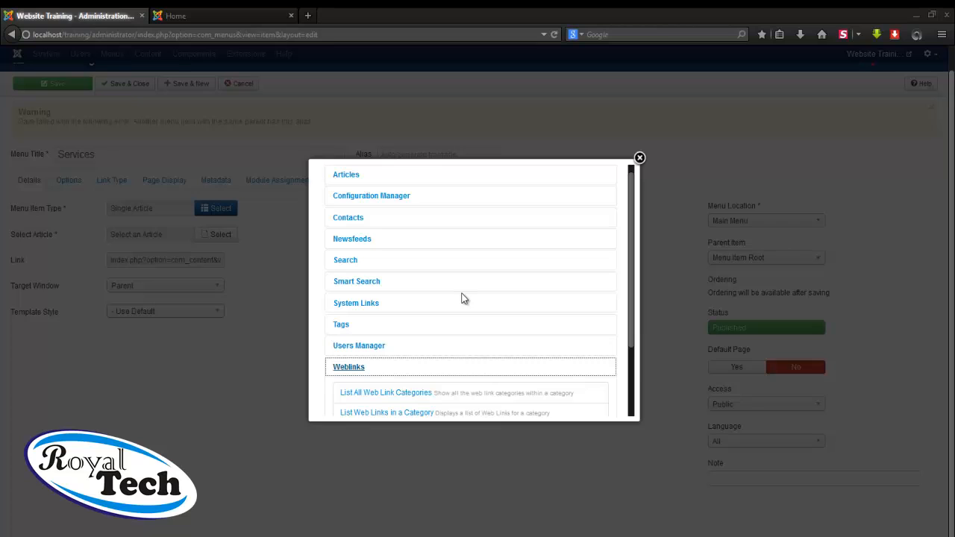
pyautogui.click(365, 304)
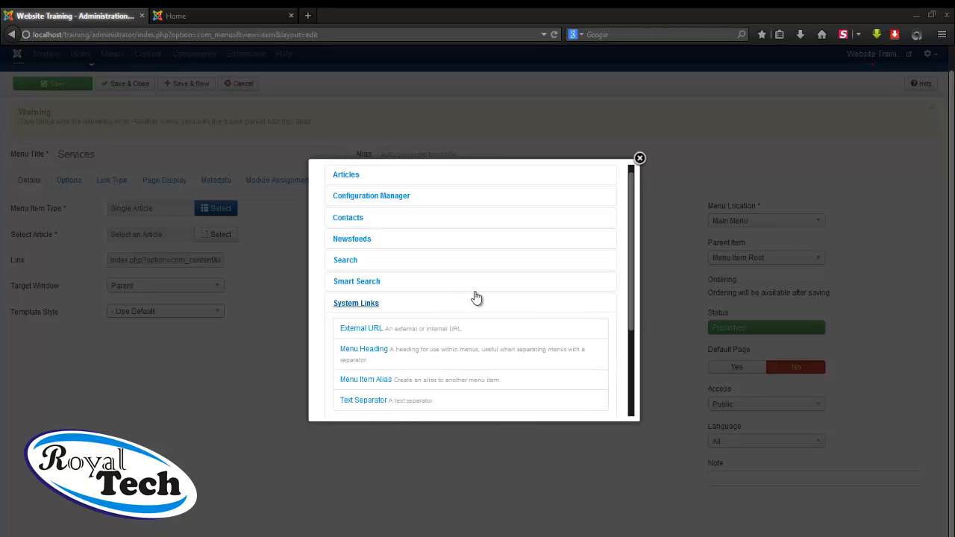
pyautogui.scroll(-2, 475, 297)
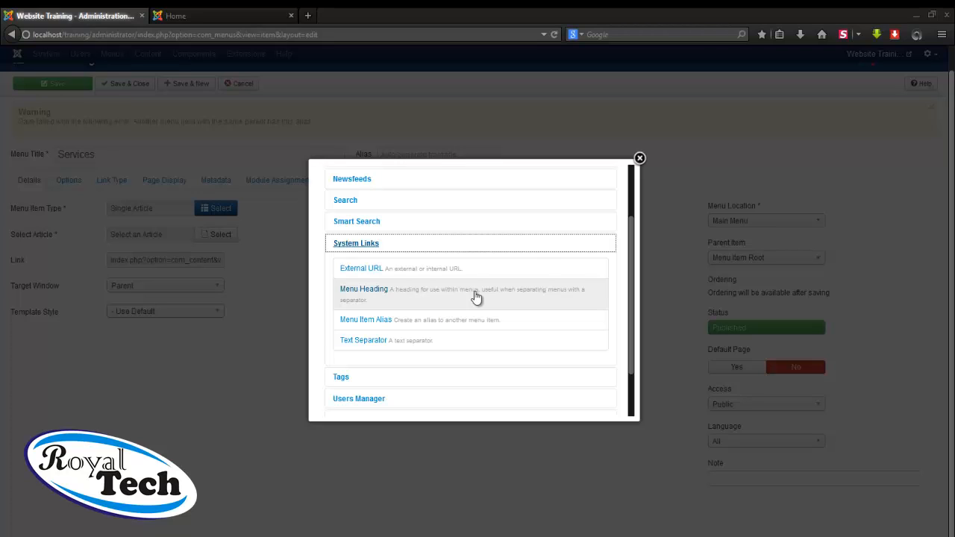
pyautogui.click(361, 342)
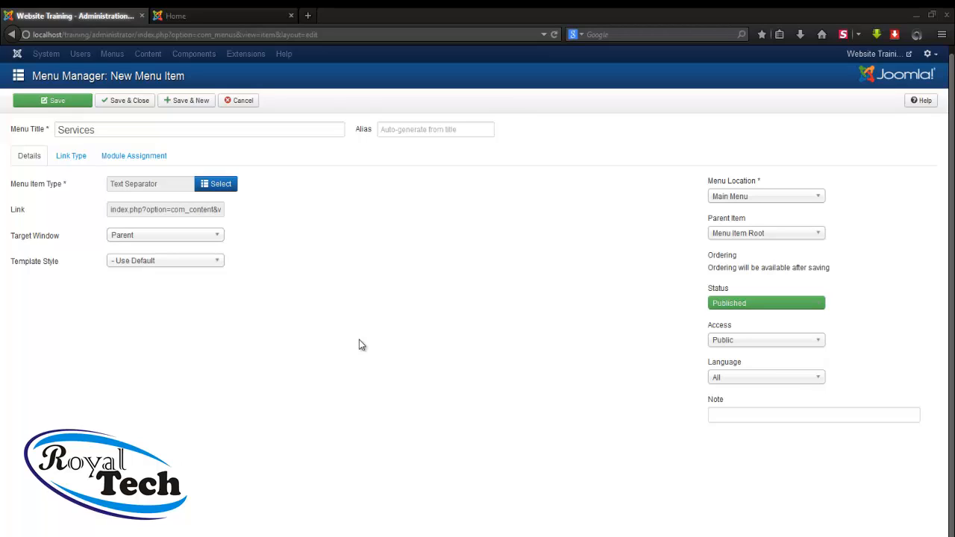
# Save the Services separator with Save & New for a blank item form
pyautogui.click(185, 100)
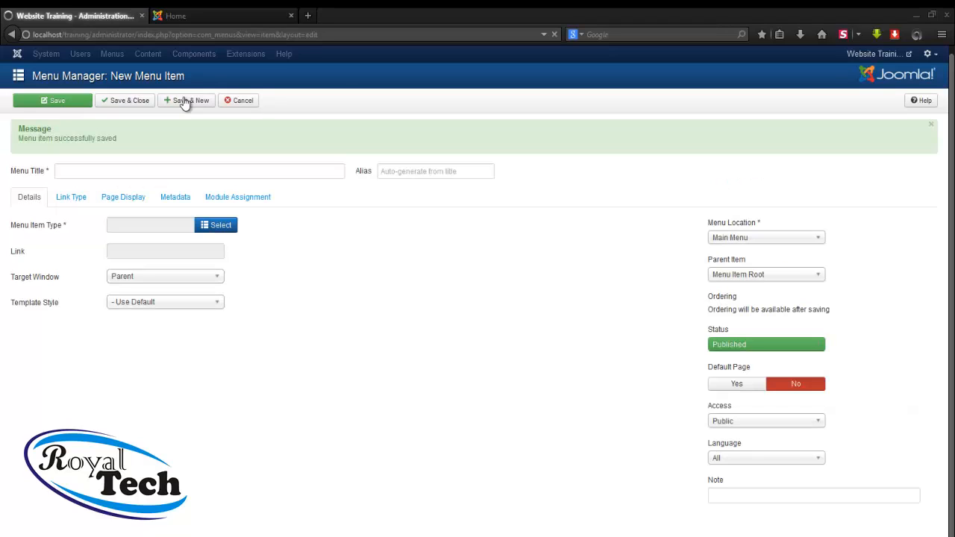
# Title the new menu item 'Web Design Service'
pyautogui.click(147, 173)
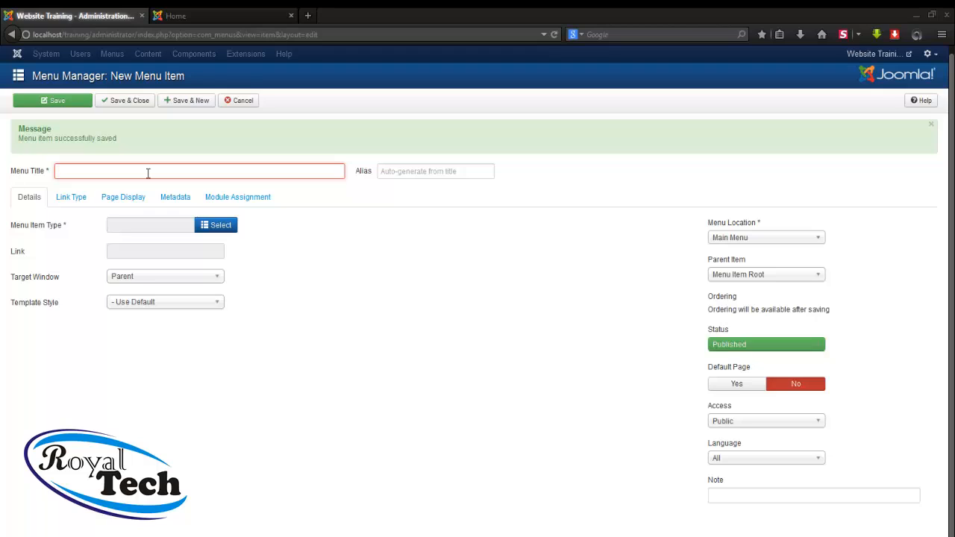
pyautogui.click(148, 173)
pyautogui.click(148, 173)
pyautogui.write('We')
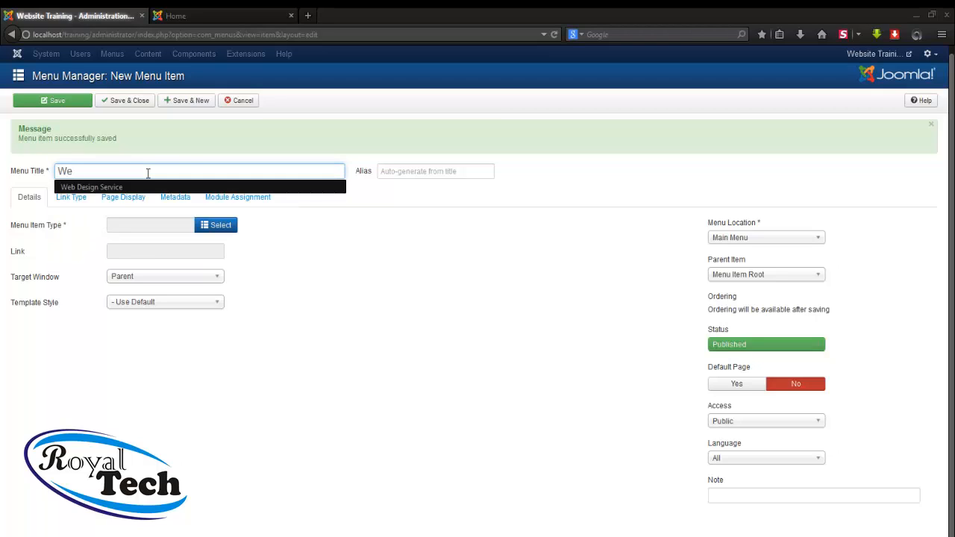
pyautogui.click(141, 187)
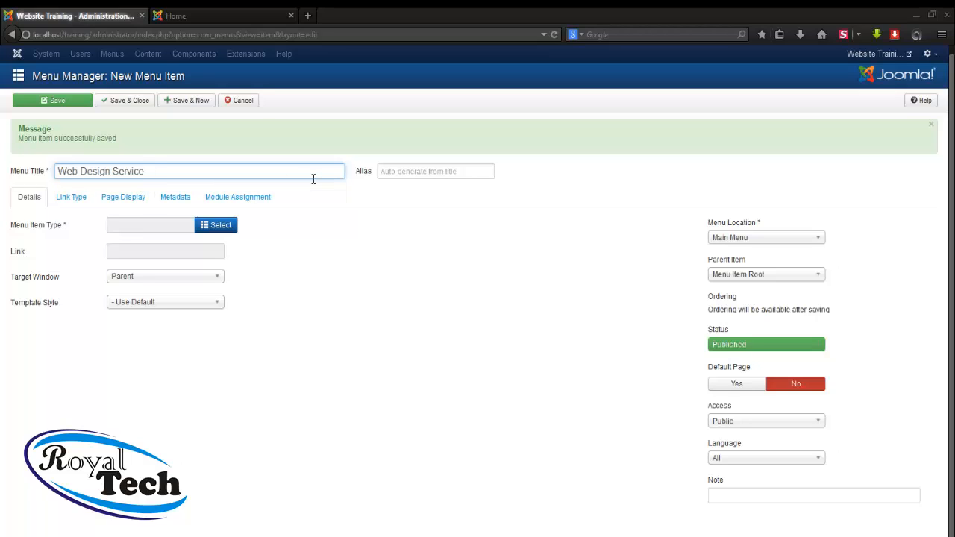
# Make it a Single Article item linked to the Web Design Service article
pyautogui.click(216, 226)
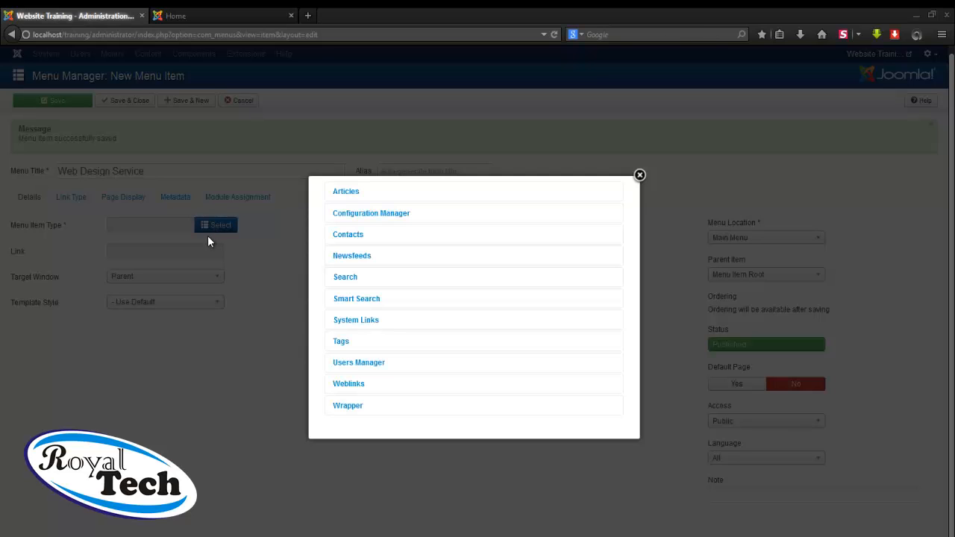
pyautogui.click(356, 195)
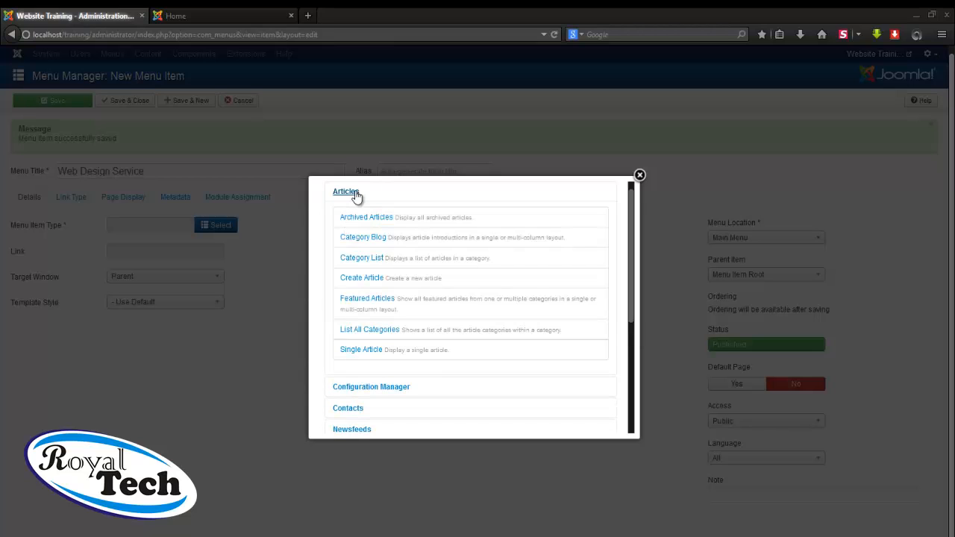
pyautogui.click(364, 350)
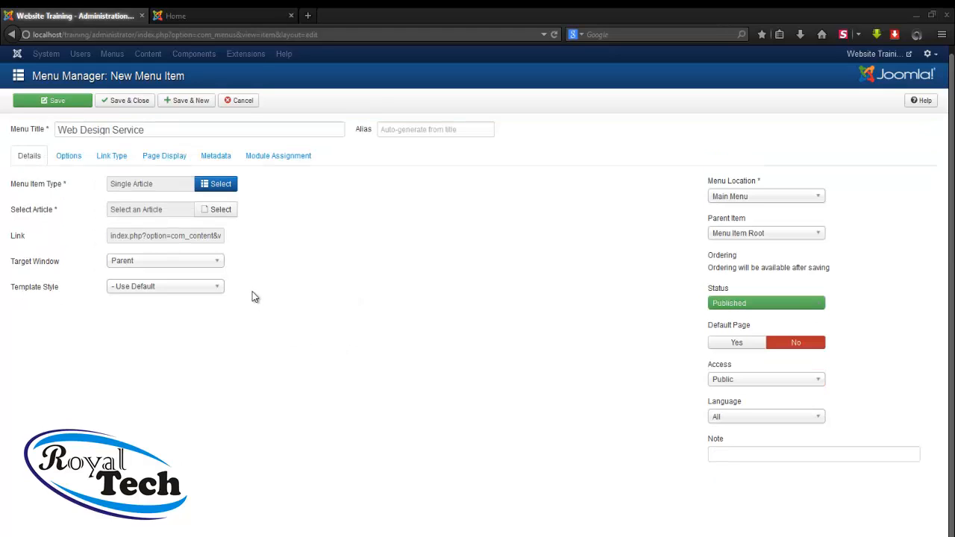
pyautogui.click(211, 213)
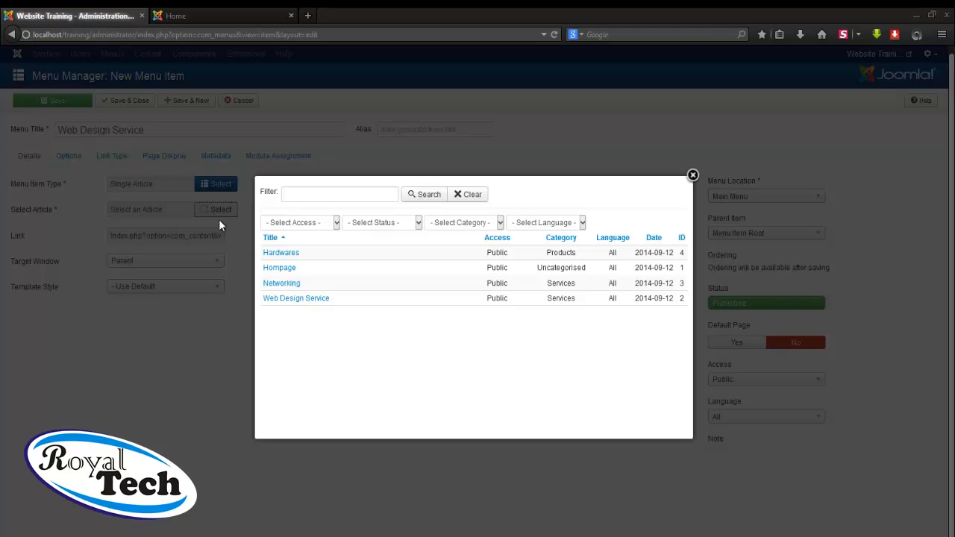
pyautogui.click(295, 299)
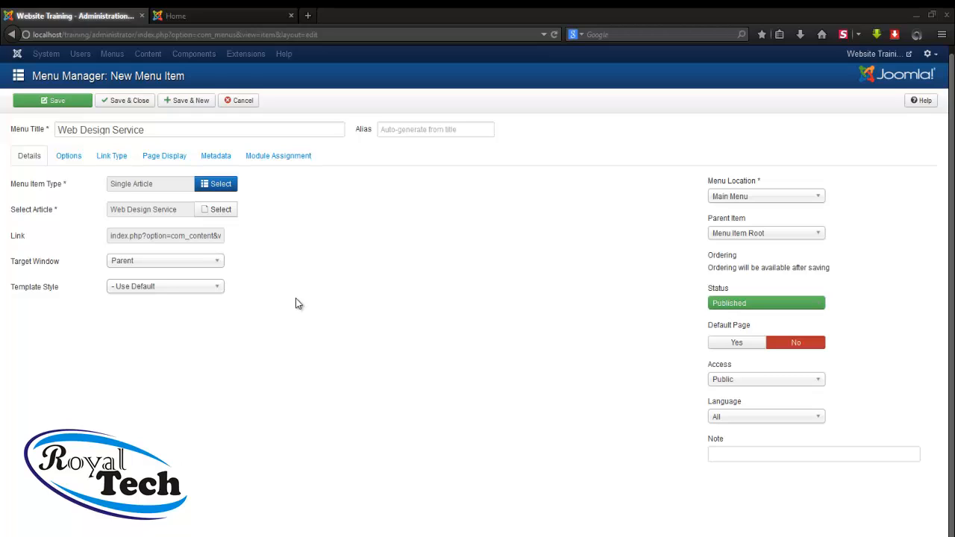
# Set the parent item to Services and save with Save & New
pyautogui.click(732, 235)
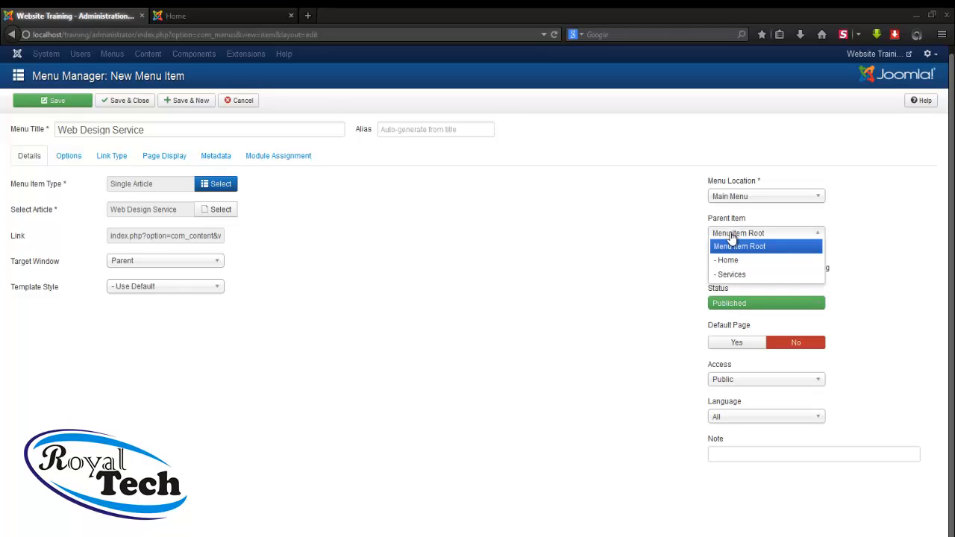
pyautogui.click(746, 275)
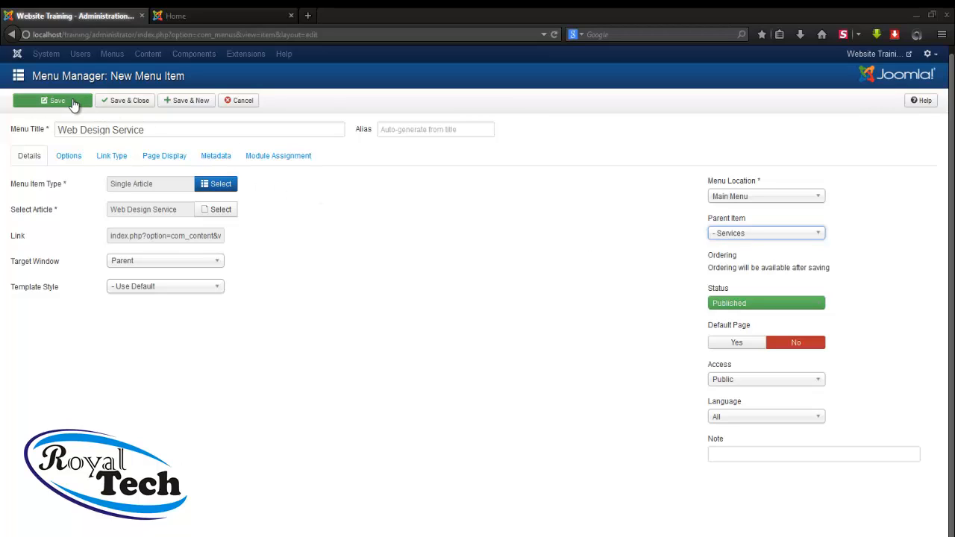
pyautogui.click(193, 102)
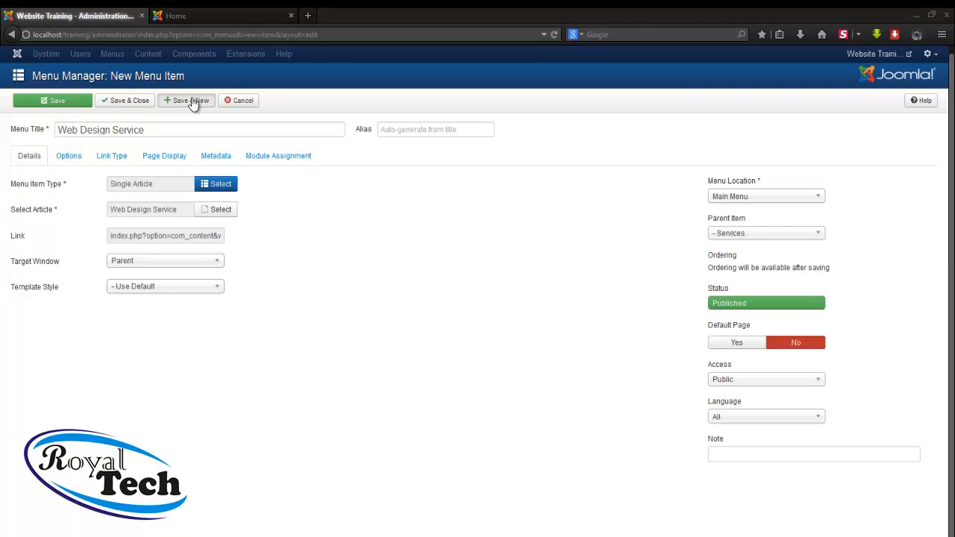
# Reload the frontend Home page to check the Main Menu, then return to the admin tab
pyautogui.click(215, 15)
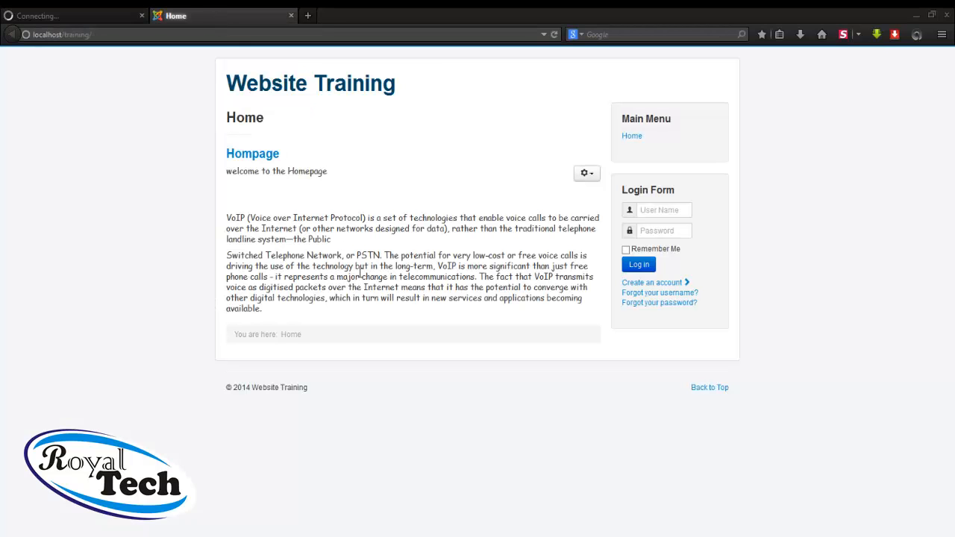
pyautogui.click(555, 35)
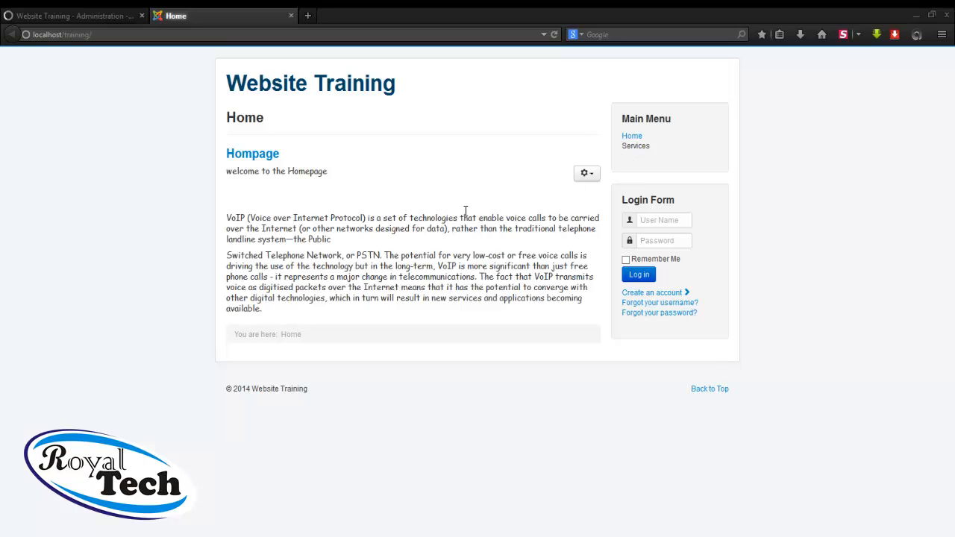
pyautogui.click(72, 15)
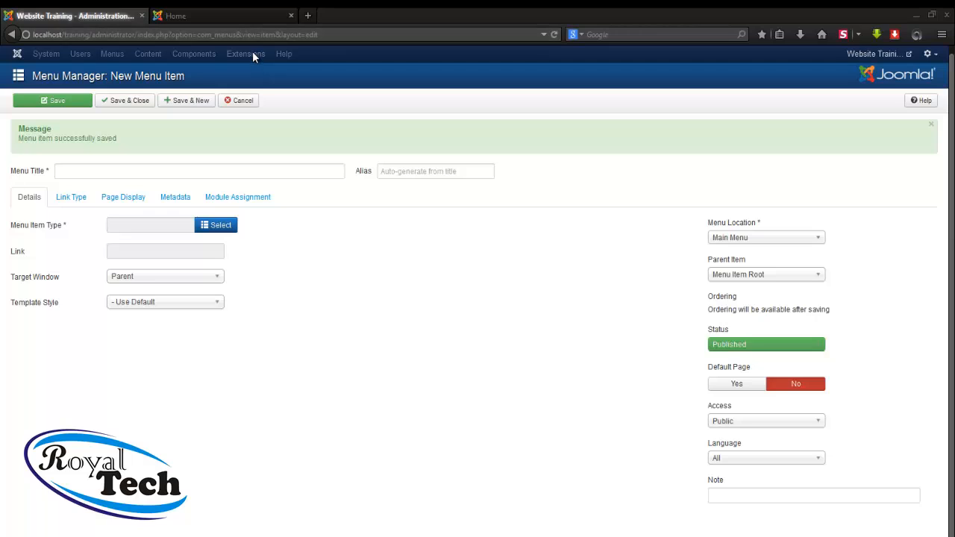
# Enter 'Abouts' as the title of the new Main Menu item
pyautogui.click(237, 170)
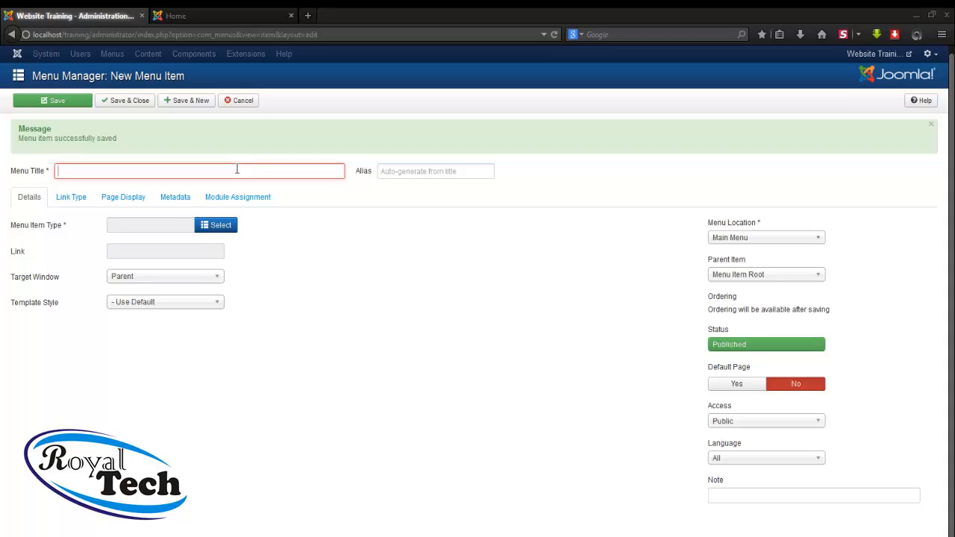
pyautogui.click(237, 170)
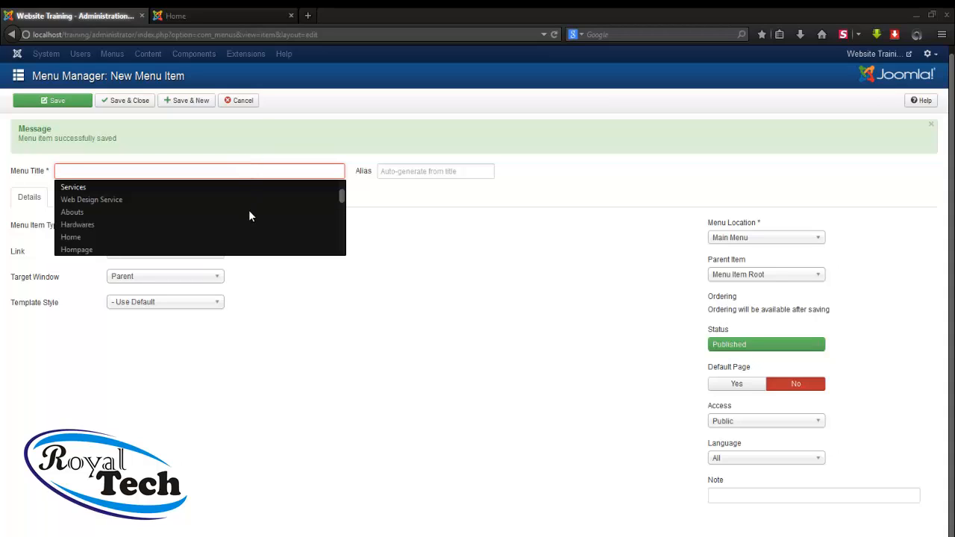
pyautogui.scroll(-1, 233, 222)
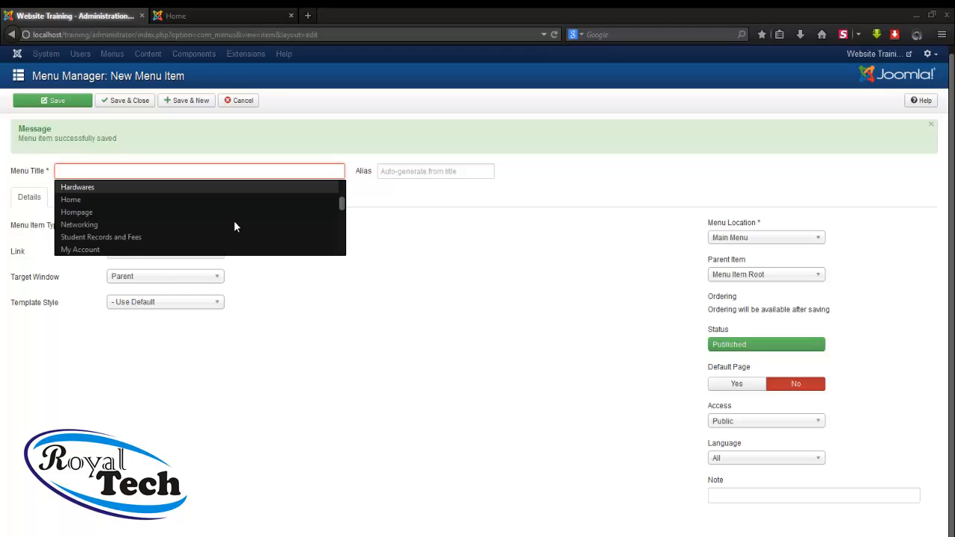
pyautogui.scroll(-1, 234, 222)
pyautogui.scroll(-1, 234, 224)
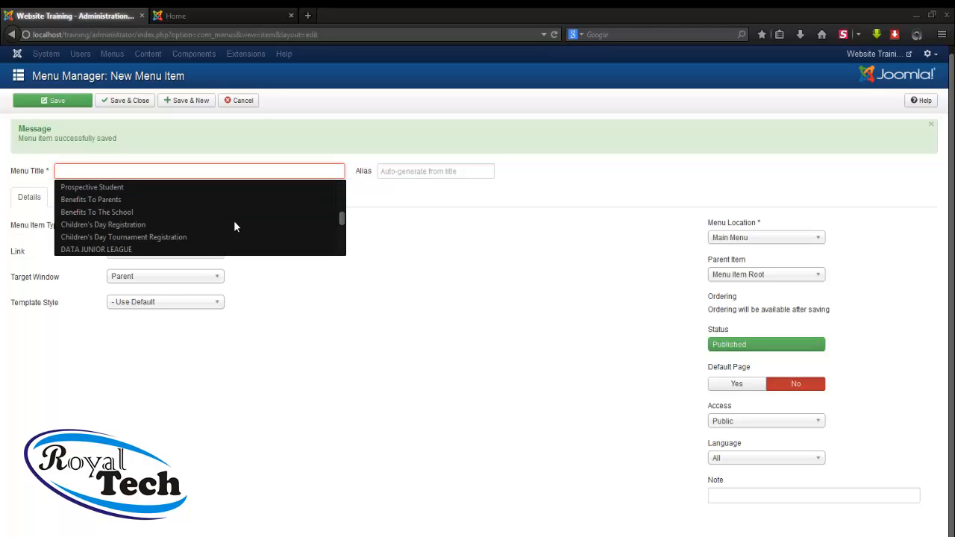
pyautogui.scroll(2, 233, 224)
pyautogui.scroll(1, 234, 224)
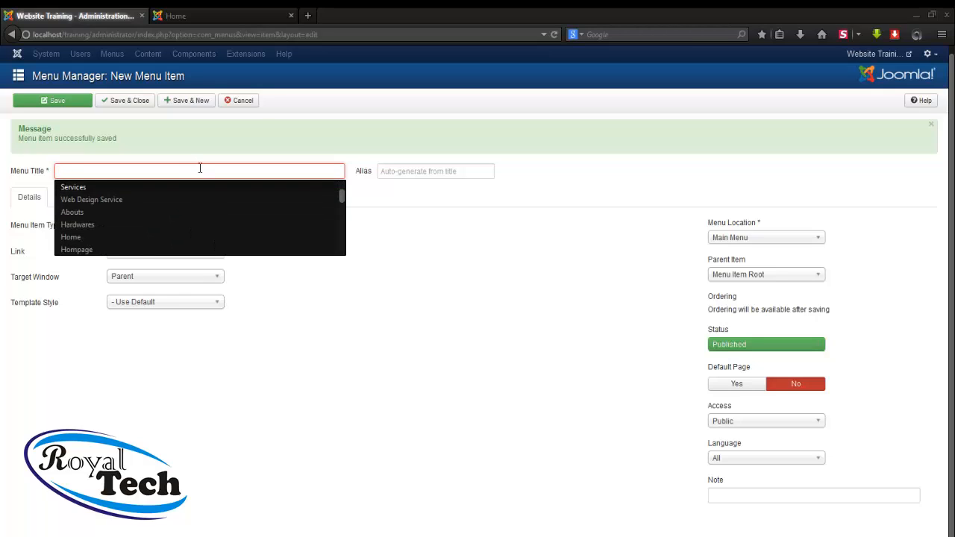
pyautogui.click(147, 212)
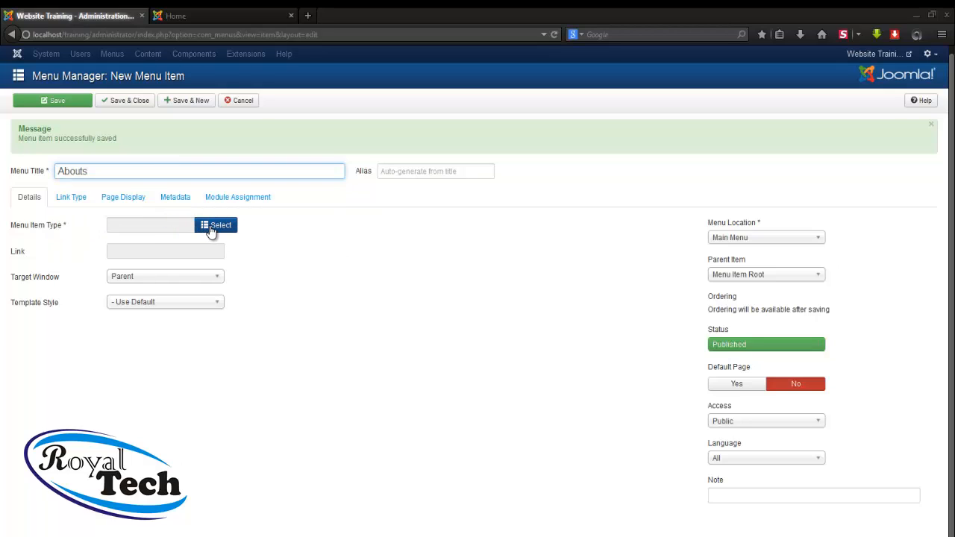
# Set the menu item type to Articles > Single Article
pyautogui.click(211, 227)
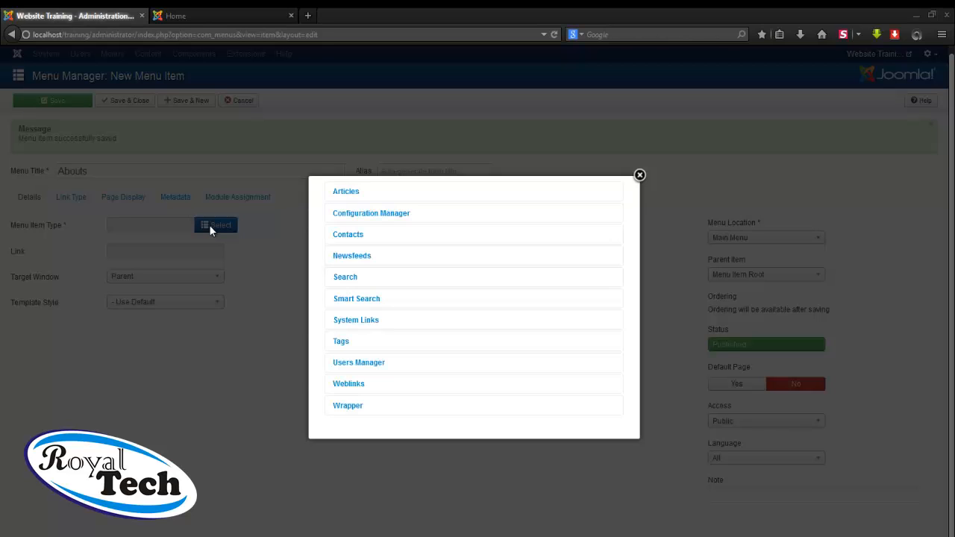
pyautogui.click(346, 192)
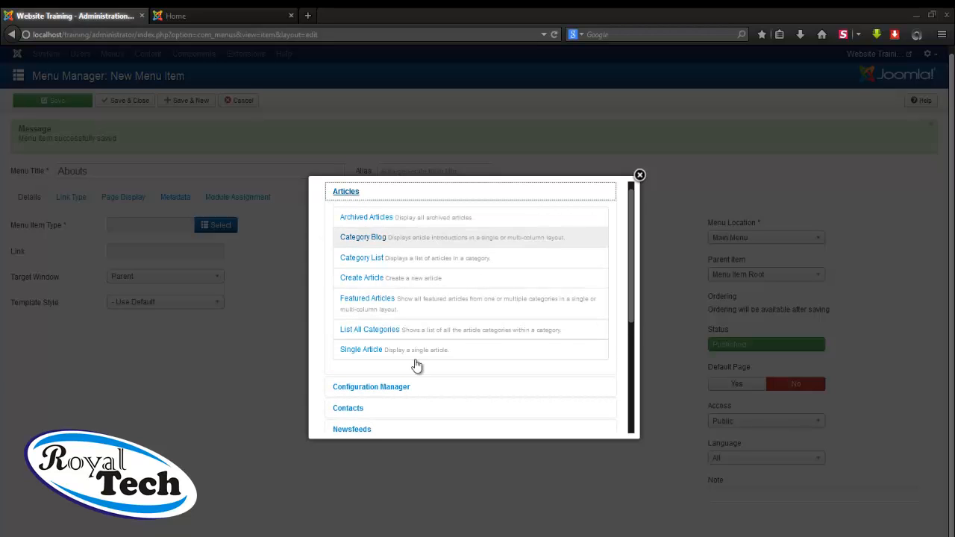
pyautogui.click(364, 350)
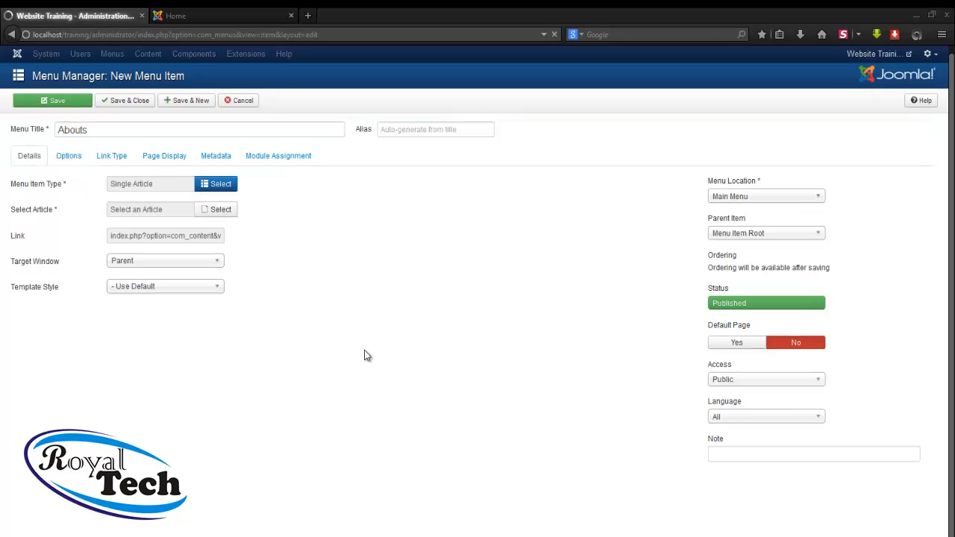
# Link the menu item to the Hardwares article and set its parent item to Services
pyautogui.click(221, 211)
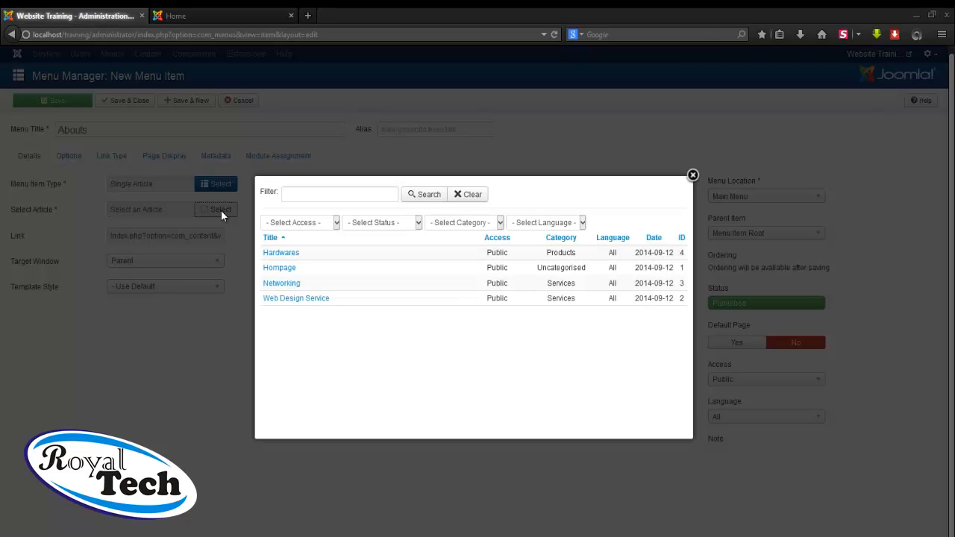
pyautogui.click(281, 253)
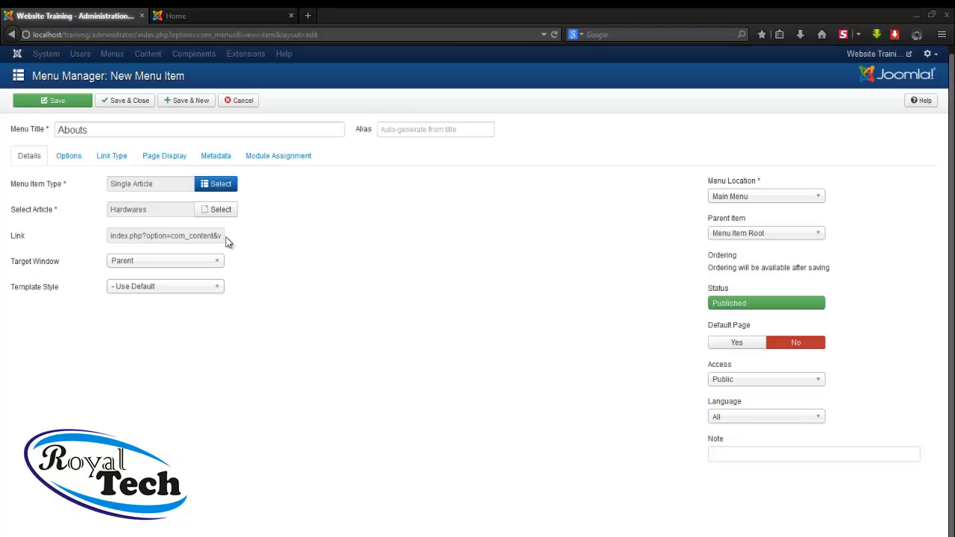
pyautogui.click(751, 233)
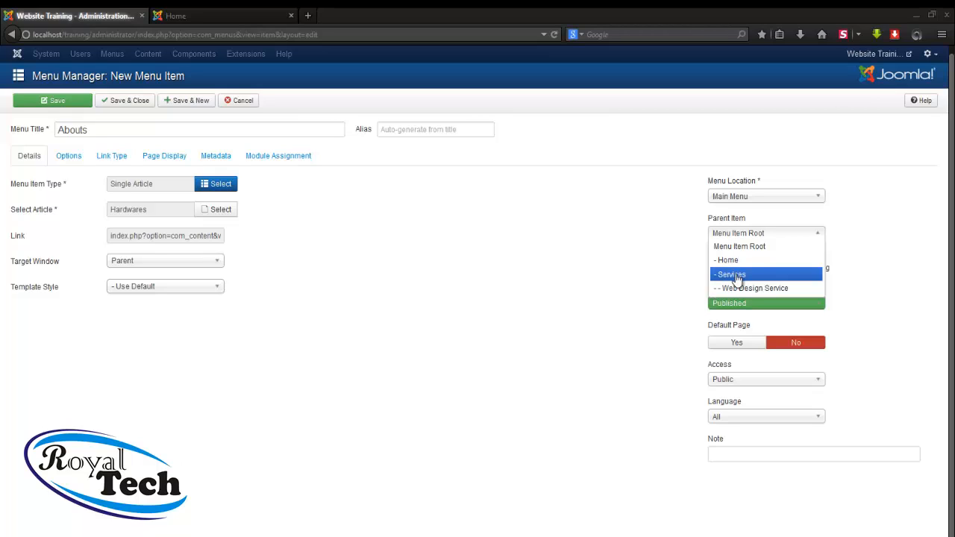
pyautogui.click(737, 276)
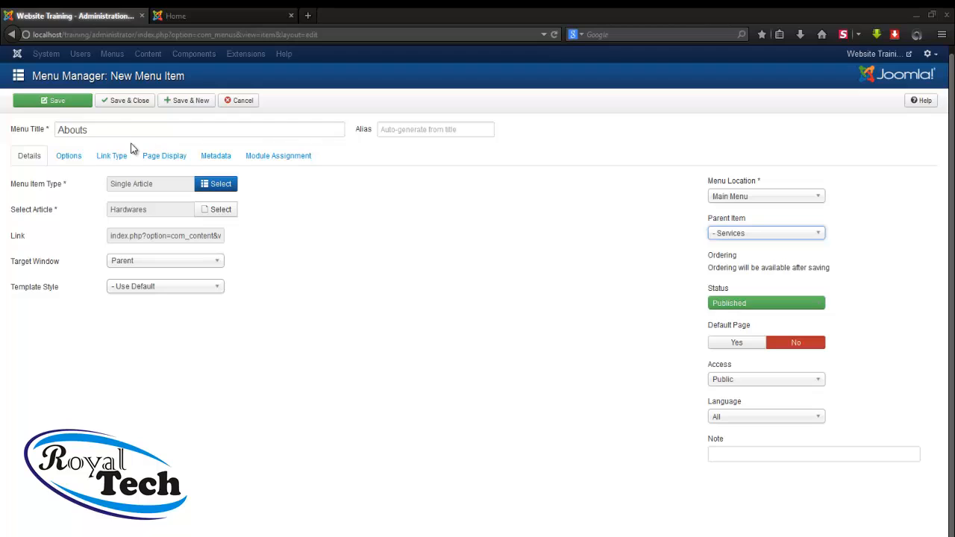
# Replace the title 'Abouts' with 'Hardwares'
pyautogui.click(55, 129)
pyautogui.doubleClick(55, 129)
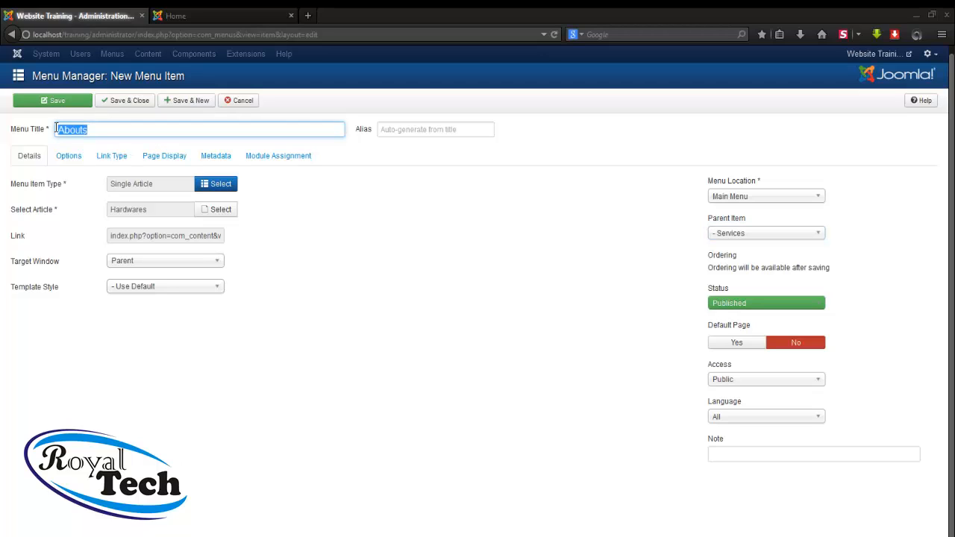
pyautogui.write('Ha')
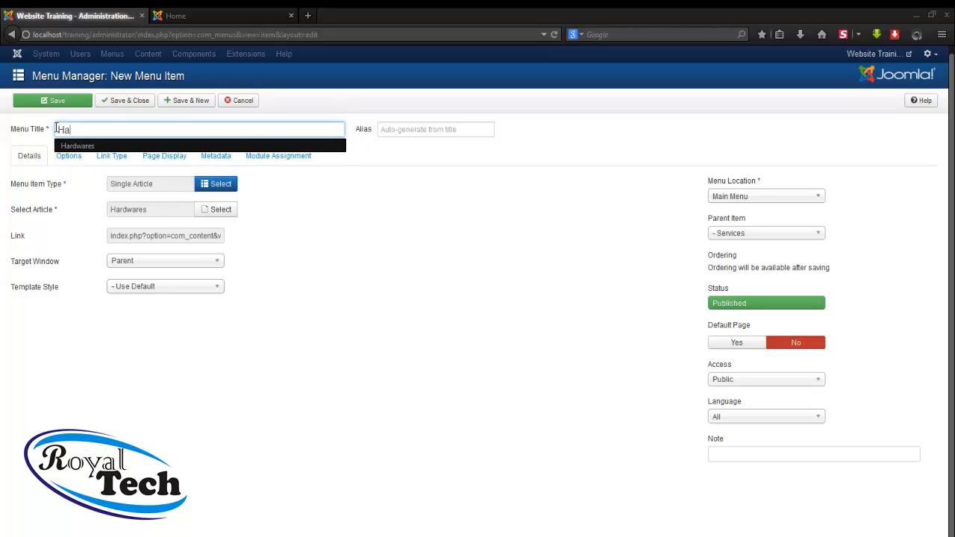
pyautogui.click(112, 145)
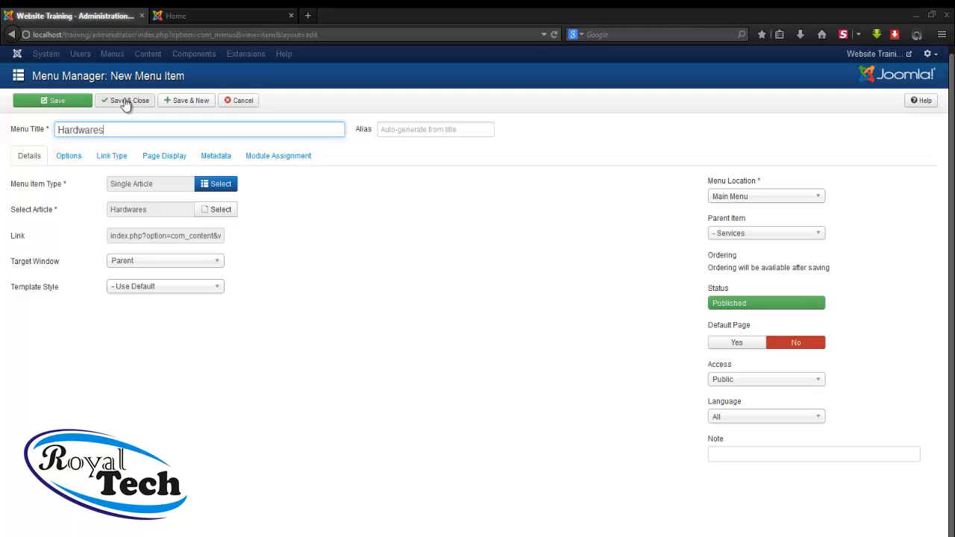
# Save and close the Hardwares menu item, then go to Extensions > Module Manager
pyautogui.click(126, 102)
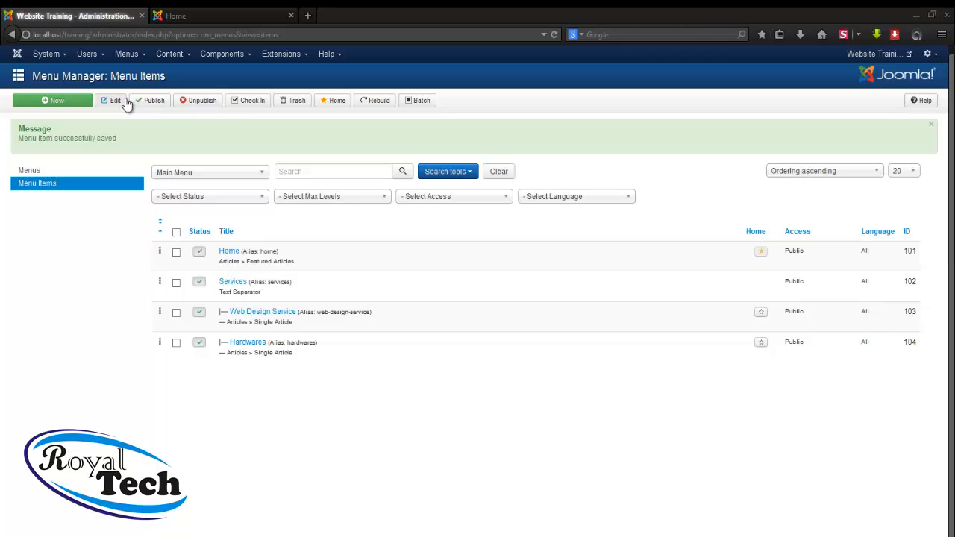
pyautogui.click(283, 60)
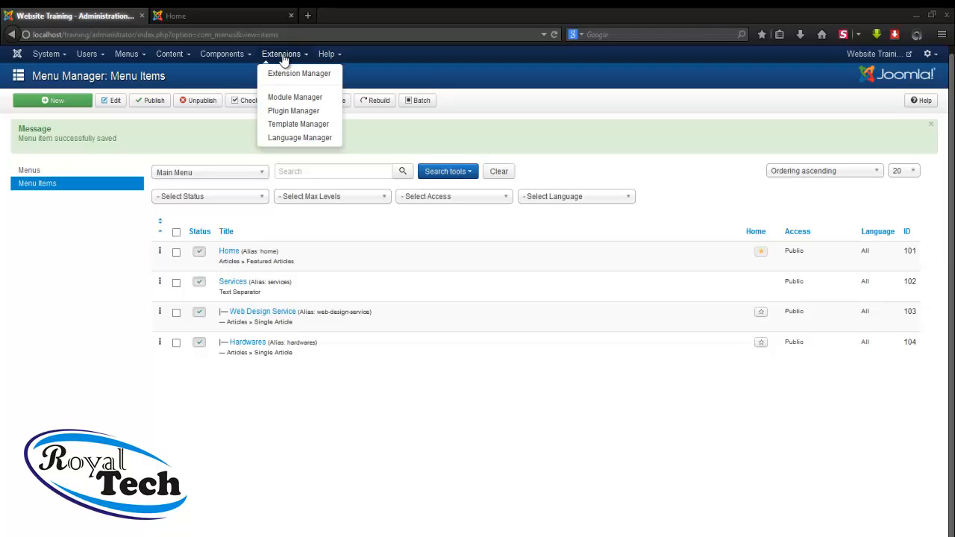
pyautogui.click(297, 98)
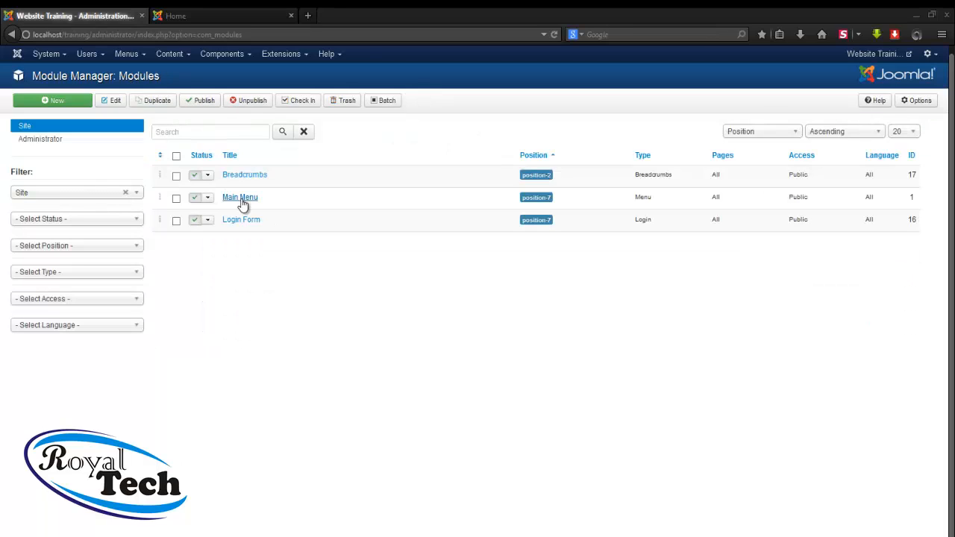
# Set Show Sub-menu Items to Yes in the Main Menu module and save
pyautogui.click(240, 198)
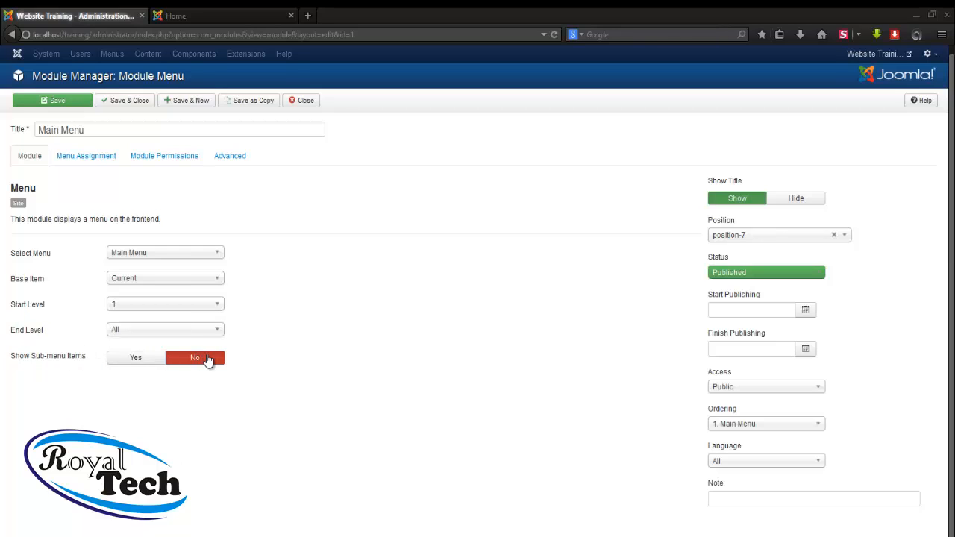
pyautogui.click(125, 361)
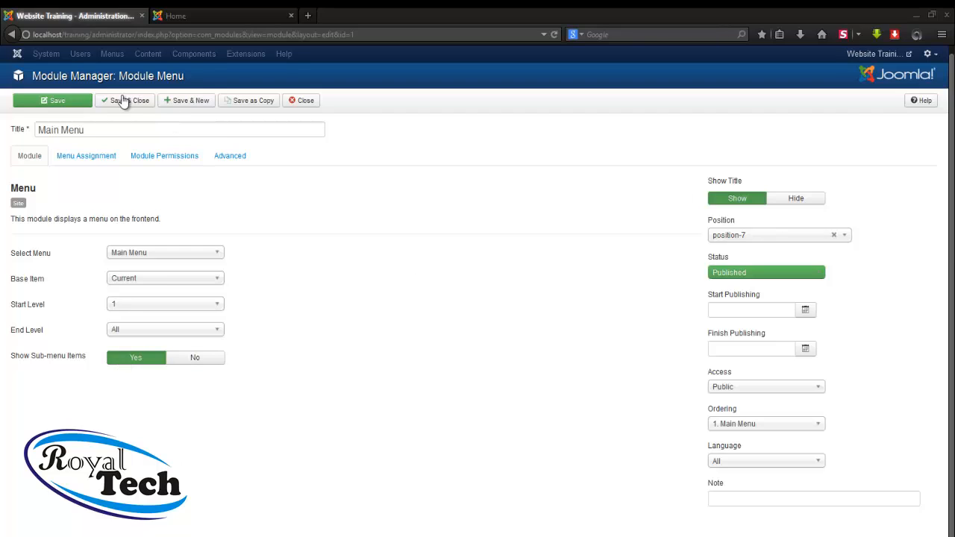
pyautogui.click(62, 108)
# Reload the frontend site and open the Hardwares page under Services from the Main Menu
pyautogui.click(206, 13)
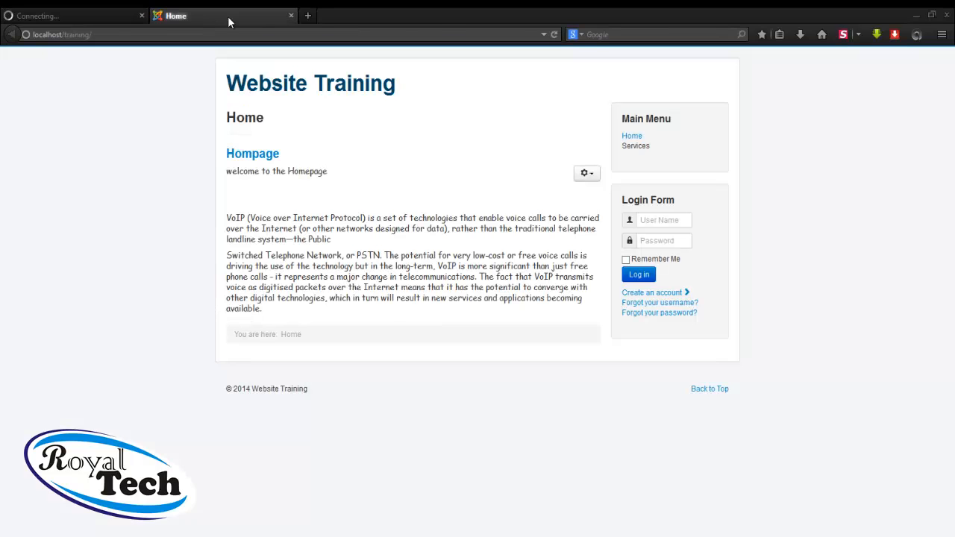
pyautogui.click(556, 35)
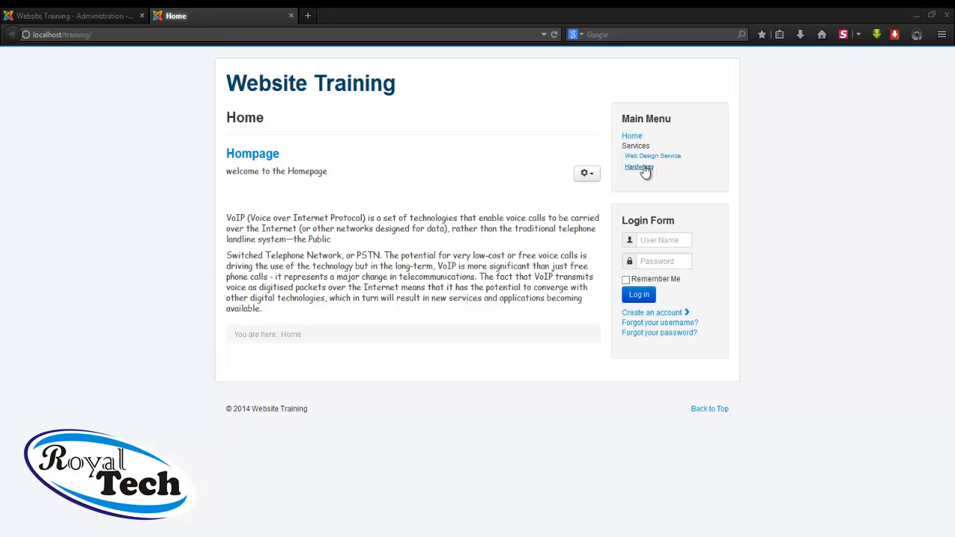
pyautogui.click(640, 167)
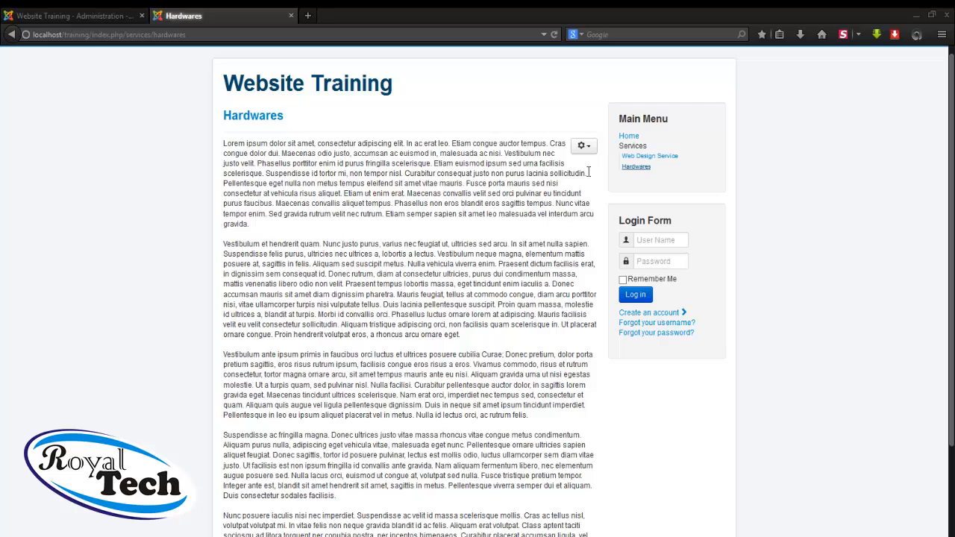
pyautogui.scroll(-3, 465, 186)
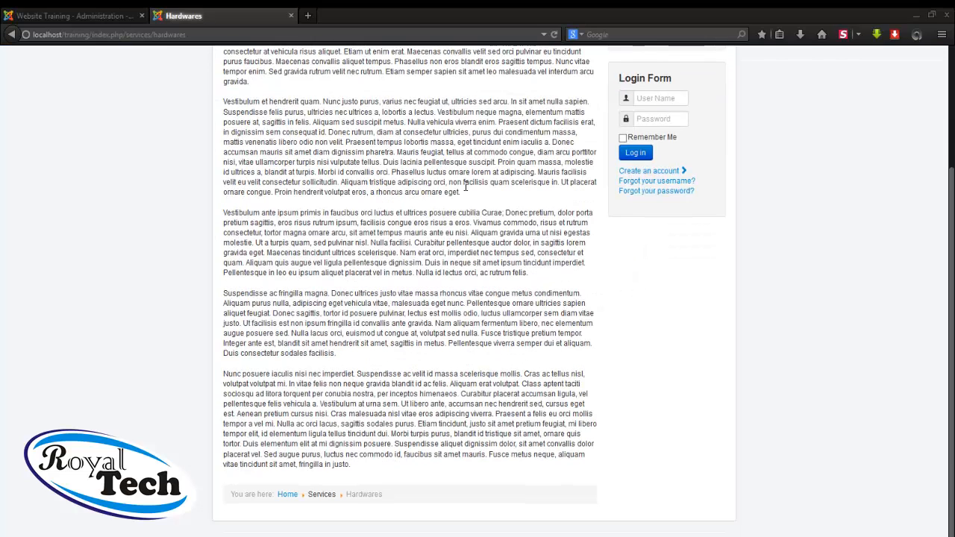
pyautogui.scroll(3, 466, 186)
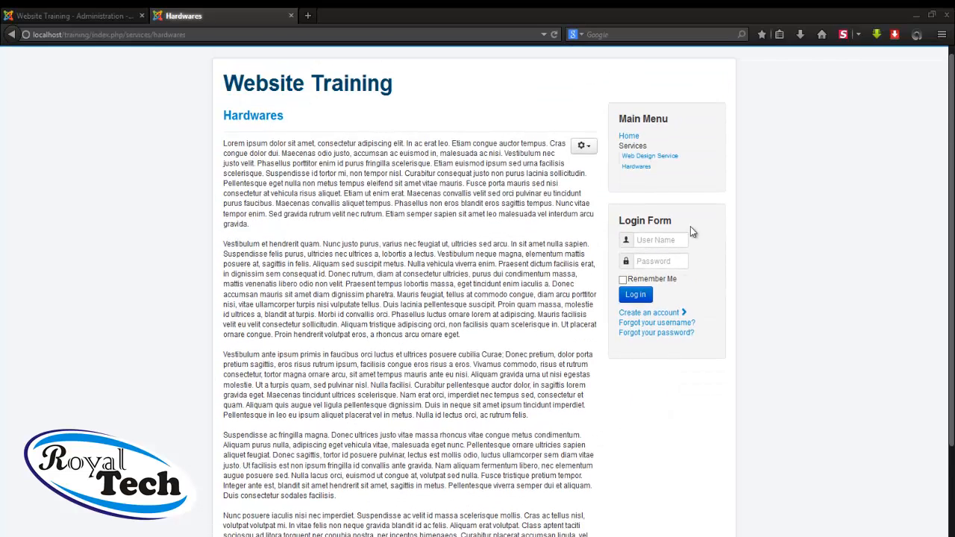
# Save and close the Main Menu module, unpublish Login Form, and reload the frontend Hardwares page
pyautogui.click(74, 12)
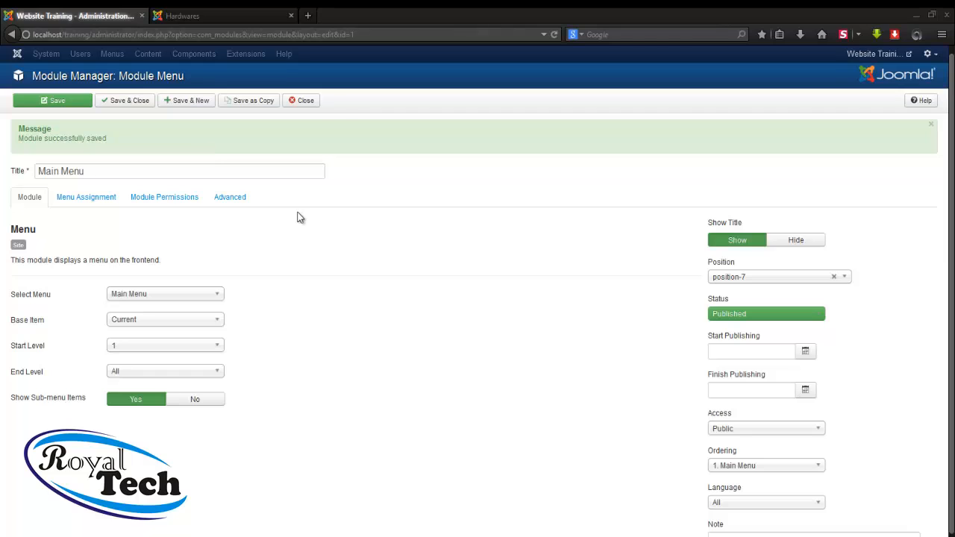
pyautogui.click(130, 103)
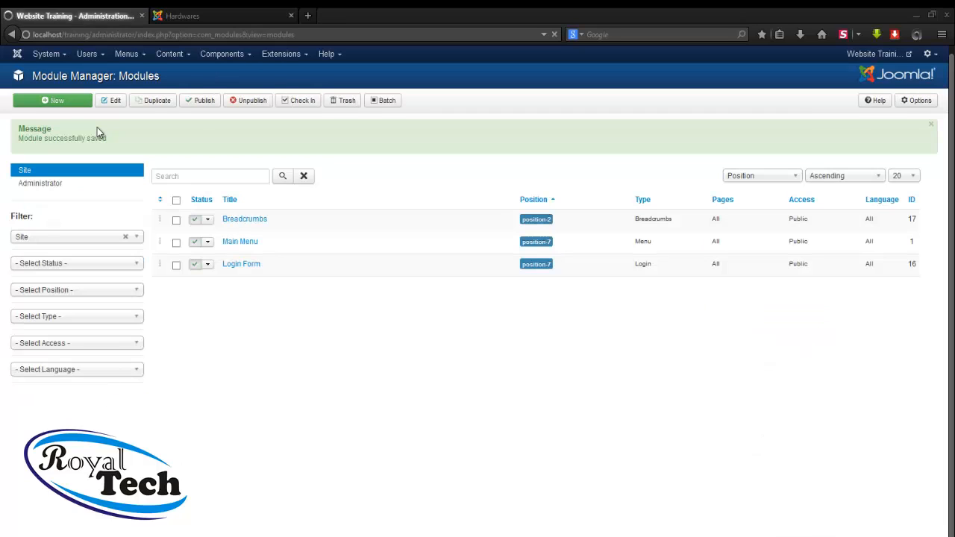
pyautogui.click(196, 267)
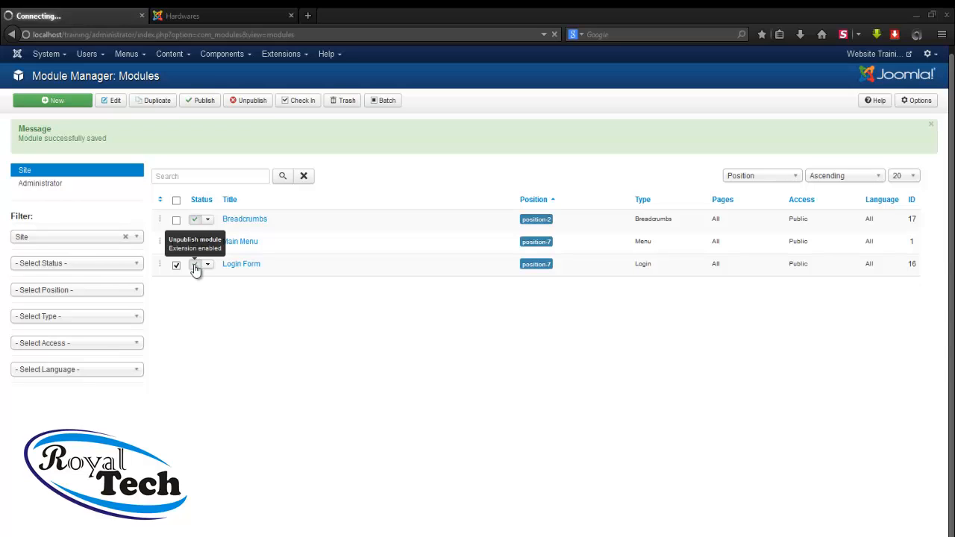
pyautogui.click(237, 18)
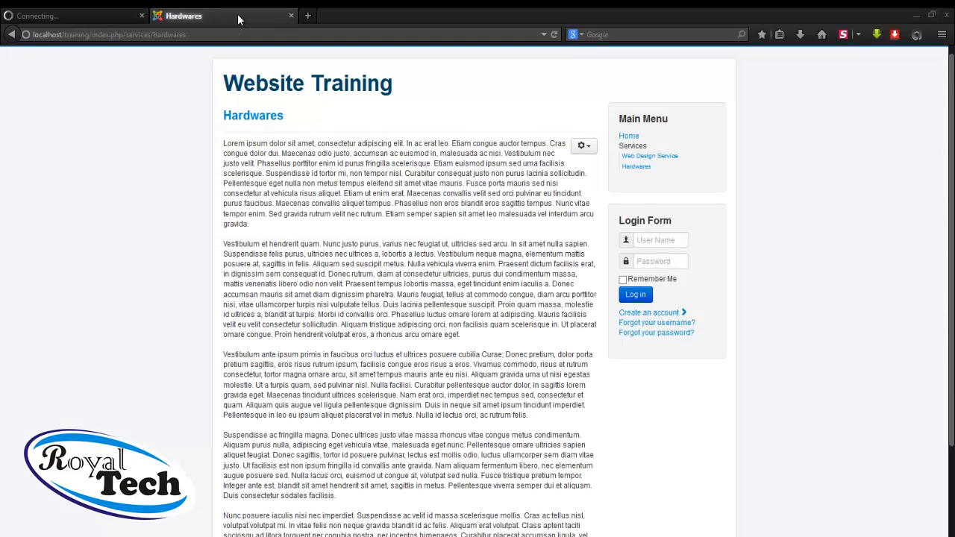
pyautogui.click(556, 35)
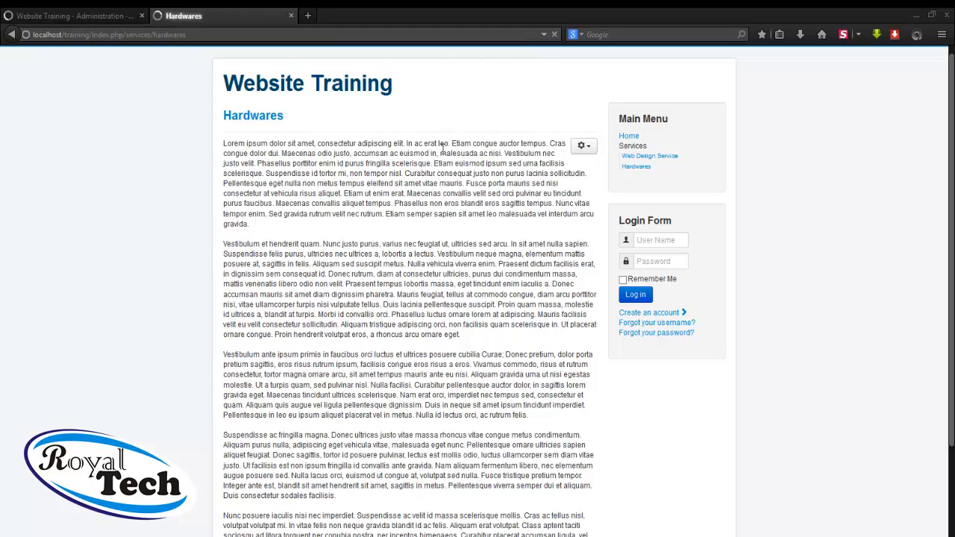